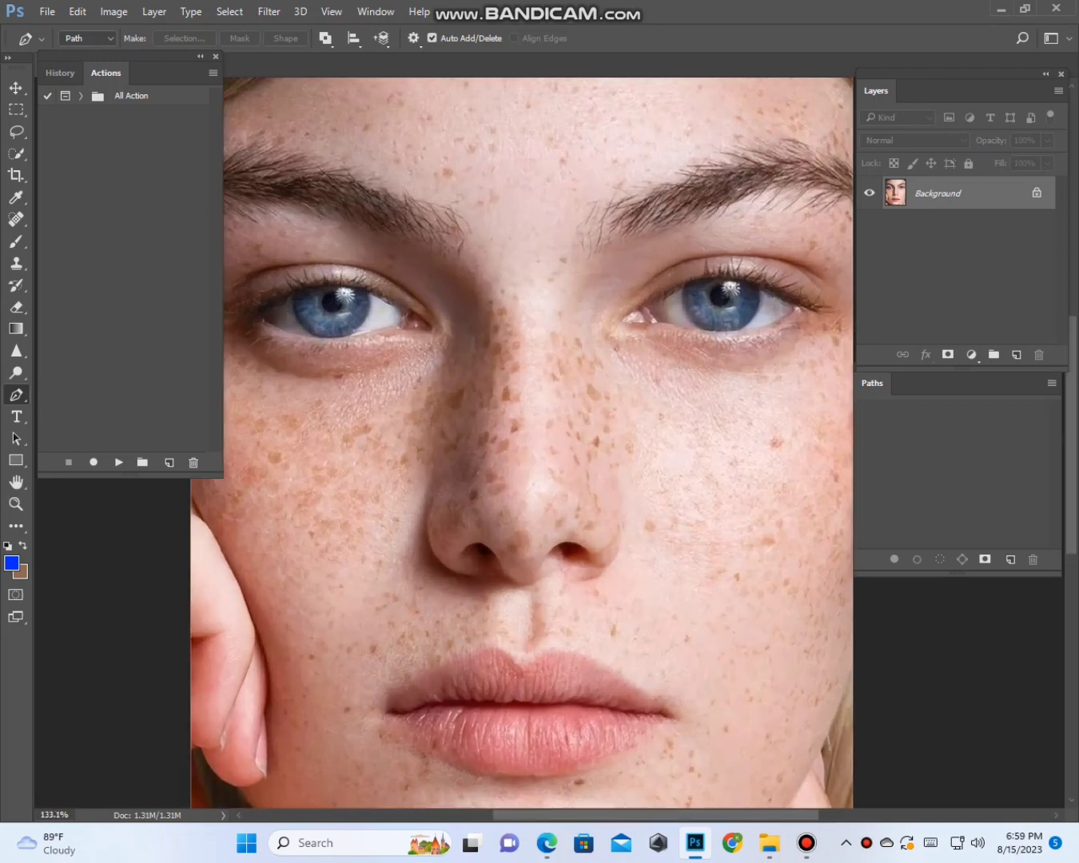
- Duplicate the Background layer so the retouching is done on a copy
left_click_drag(703, 335, 542, 347)
scroll(551, 351, "down", 4)
key("ctrl+j")
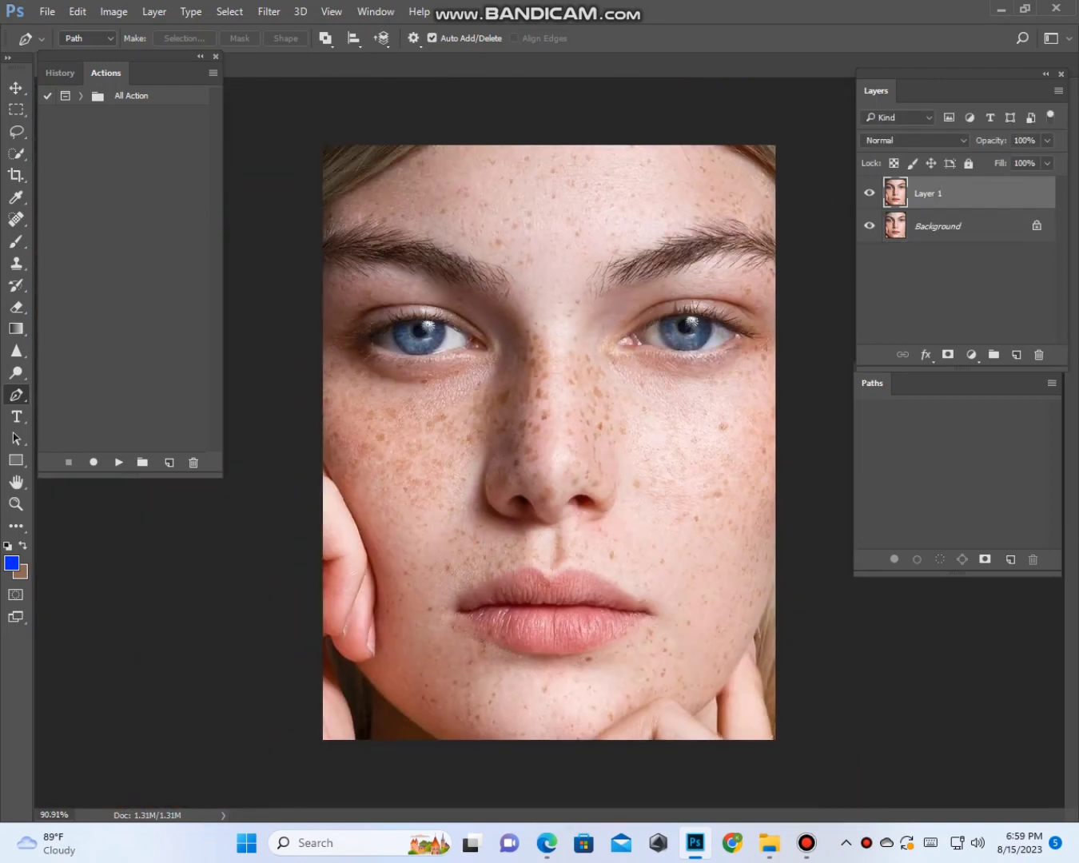
- Activate the Spot Healing Brush in Content-Aware mode and reduce its brush size to 12
scroll(509, 426, "up", 3)
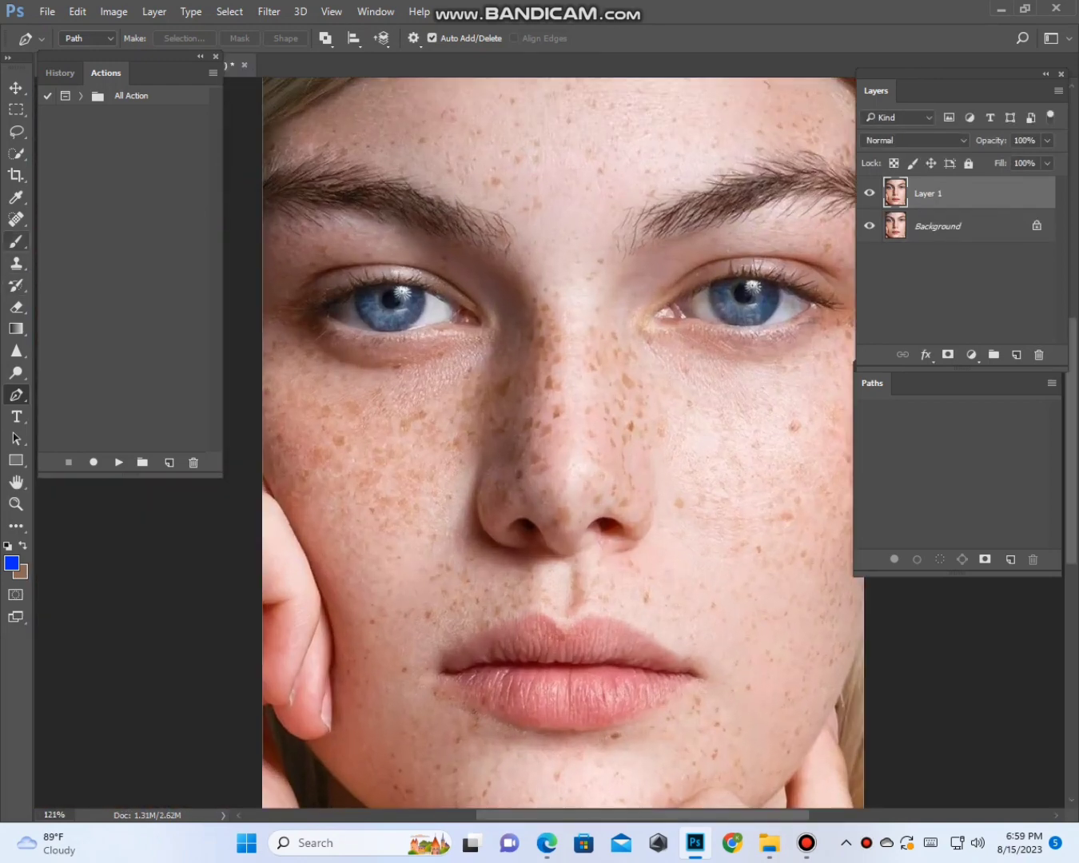
left_click(16, 219)
left_click(113, 221)
scroll(693, 432, "up", 8)
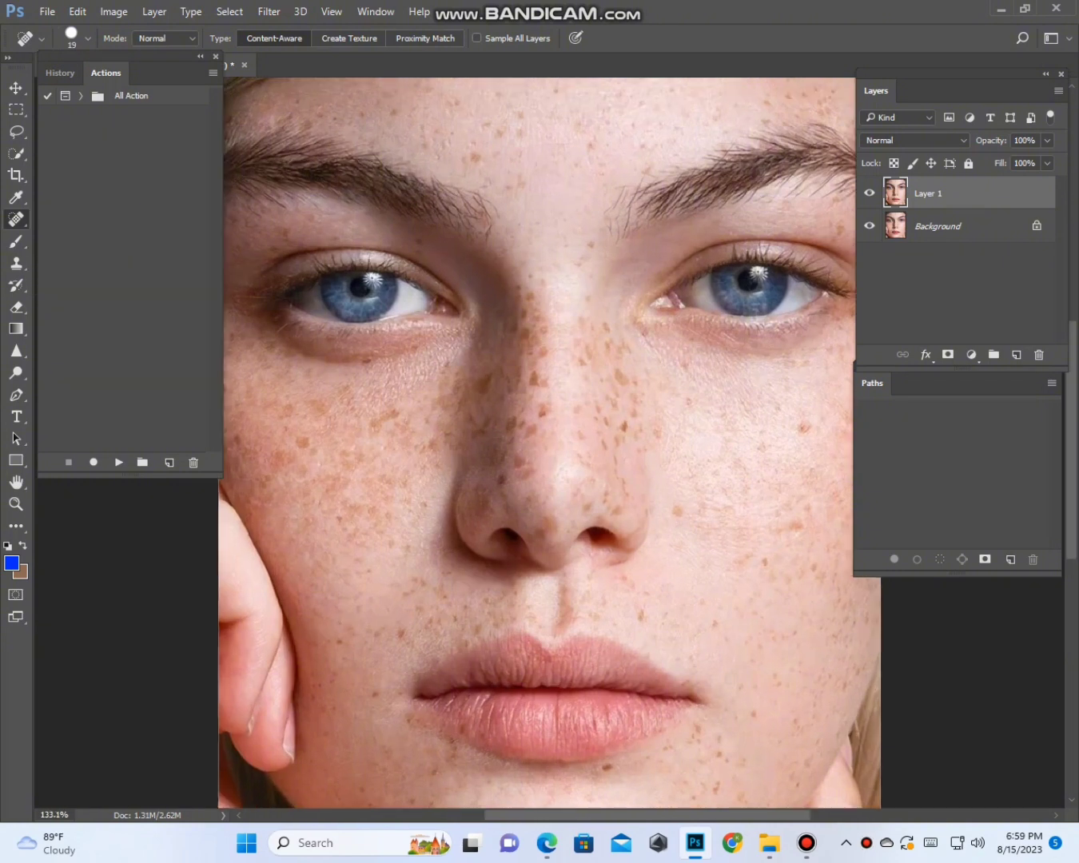
key("bracketleft")
key("bracketleft")
key("bracketleft")
key("bracketleft")
key("bracketleft")
key("bracketleft")
key("bracketleft")
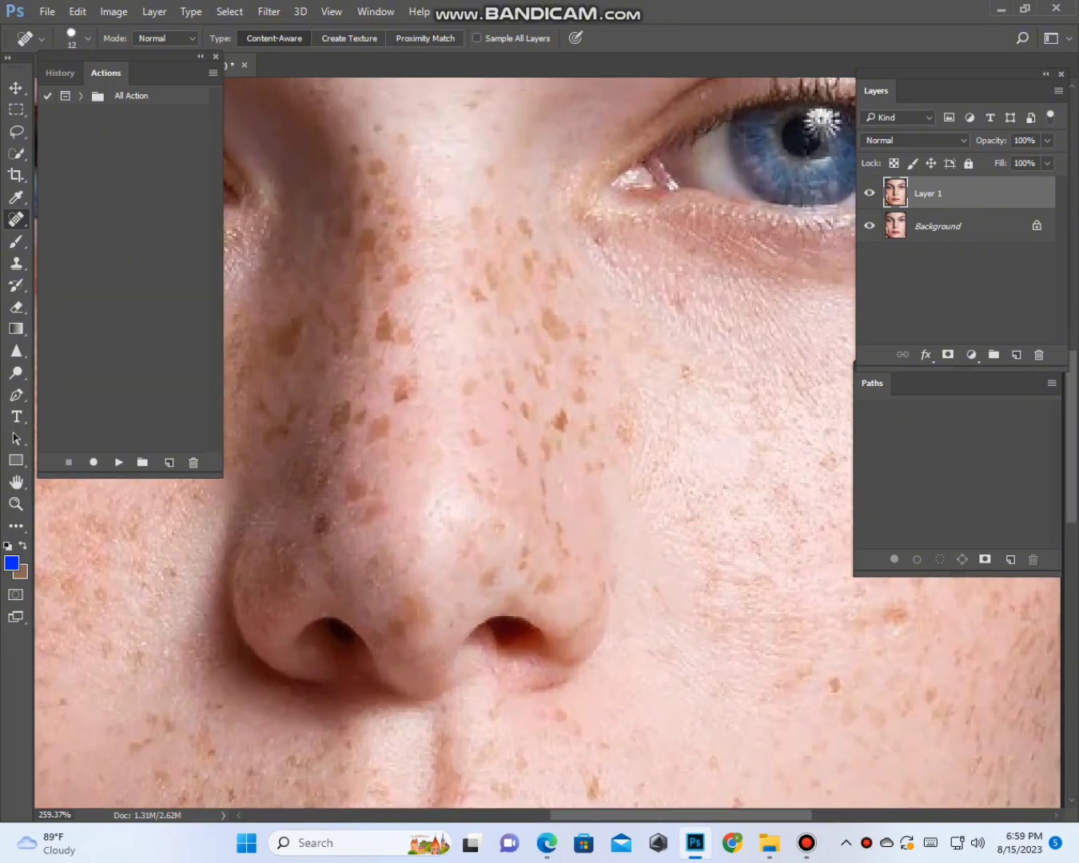
- Heal the first freckles on the brighter cheek beside the nose and along the nose bridge with the Spot Healing Brush
scroll(669, 588, "up", 3)
left_click_drag(686, 515, 686, 547)
left_click(641, 545)
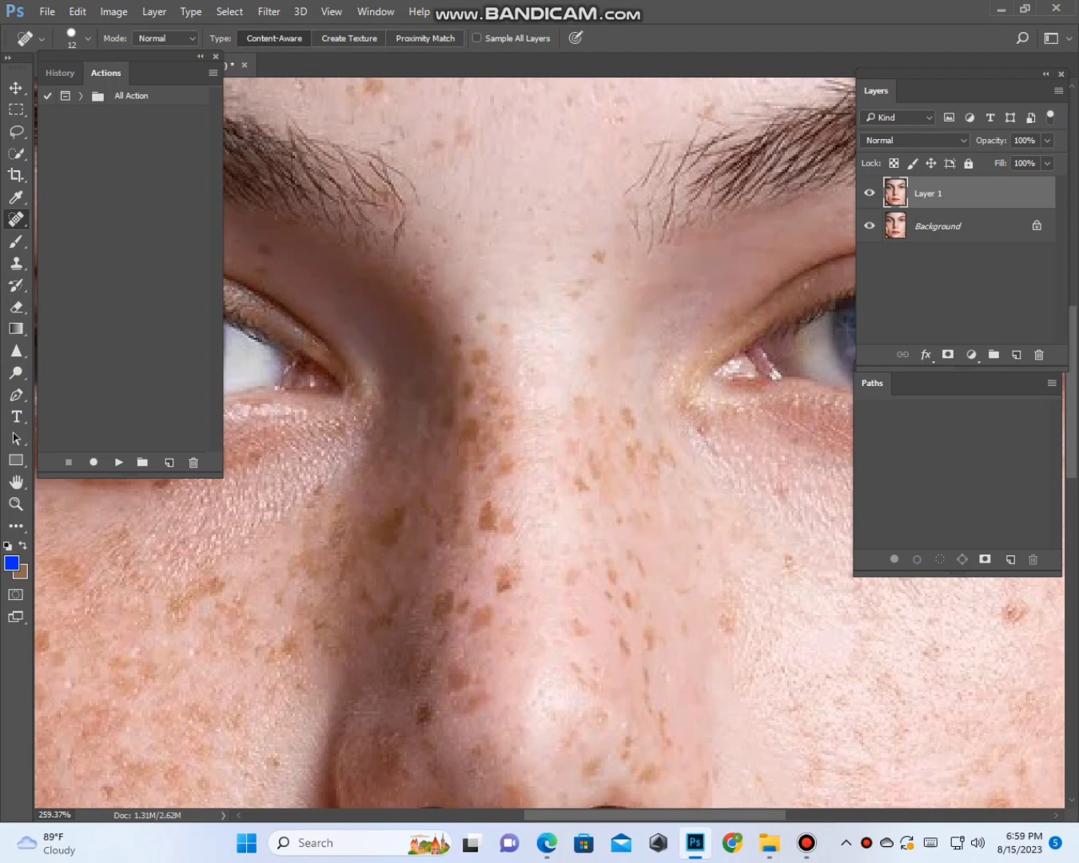
scroll(620, 604, "down", 3)
left_click(603, 505)
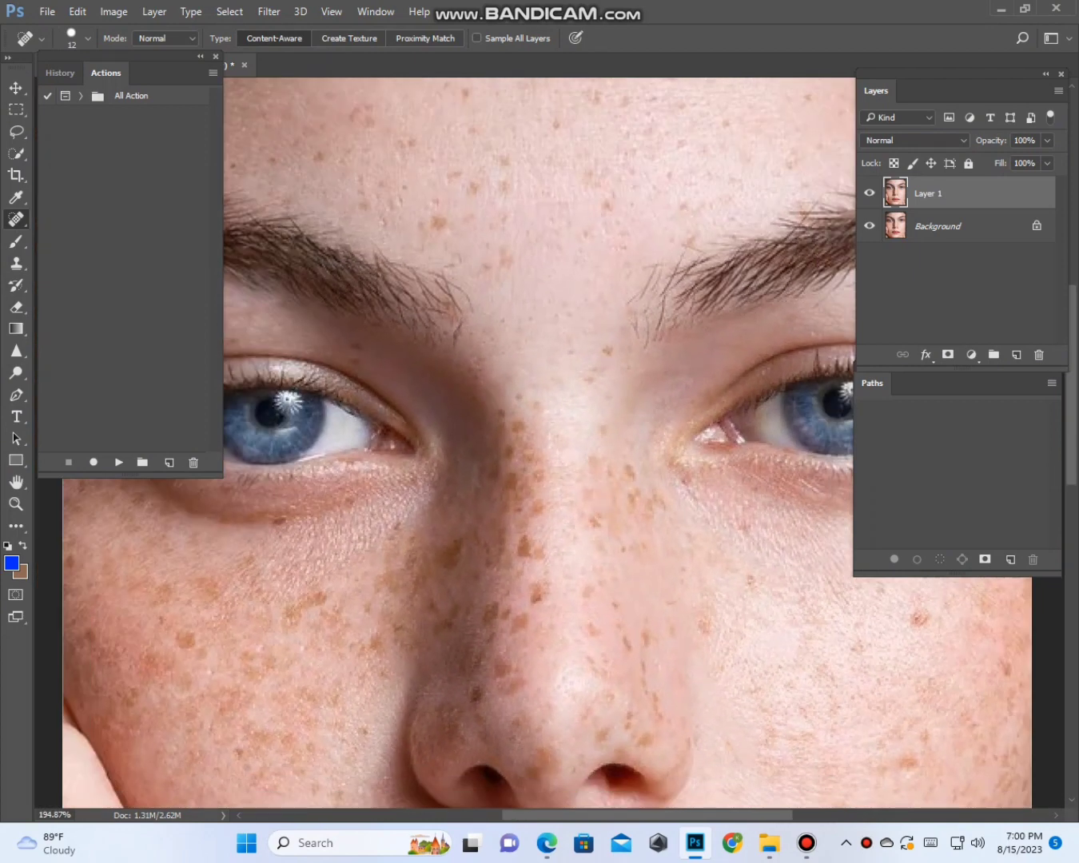
left_click(601, 519)
right_click(16, 219)
left_click(112, 219)
scroll(519, 295, "down", 1)
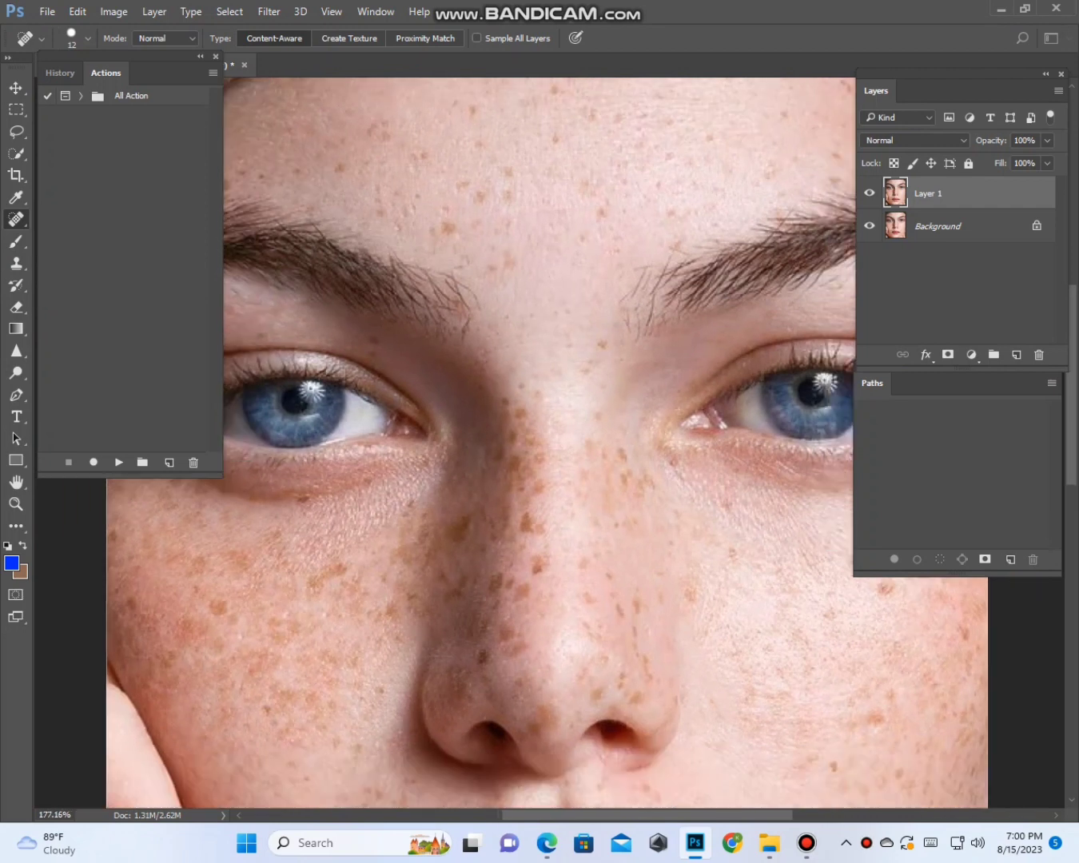
- Heal spots on the forehead and paint over the freckles on the cheek beneath the eye on the shaded side
scroll(457, 231, "up", 3)
left_click_drag(456, 231, 558, 423)
left_click(557, 424)
left_click(440, 279)
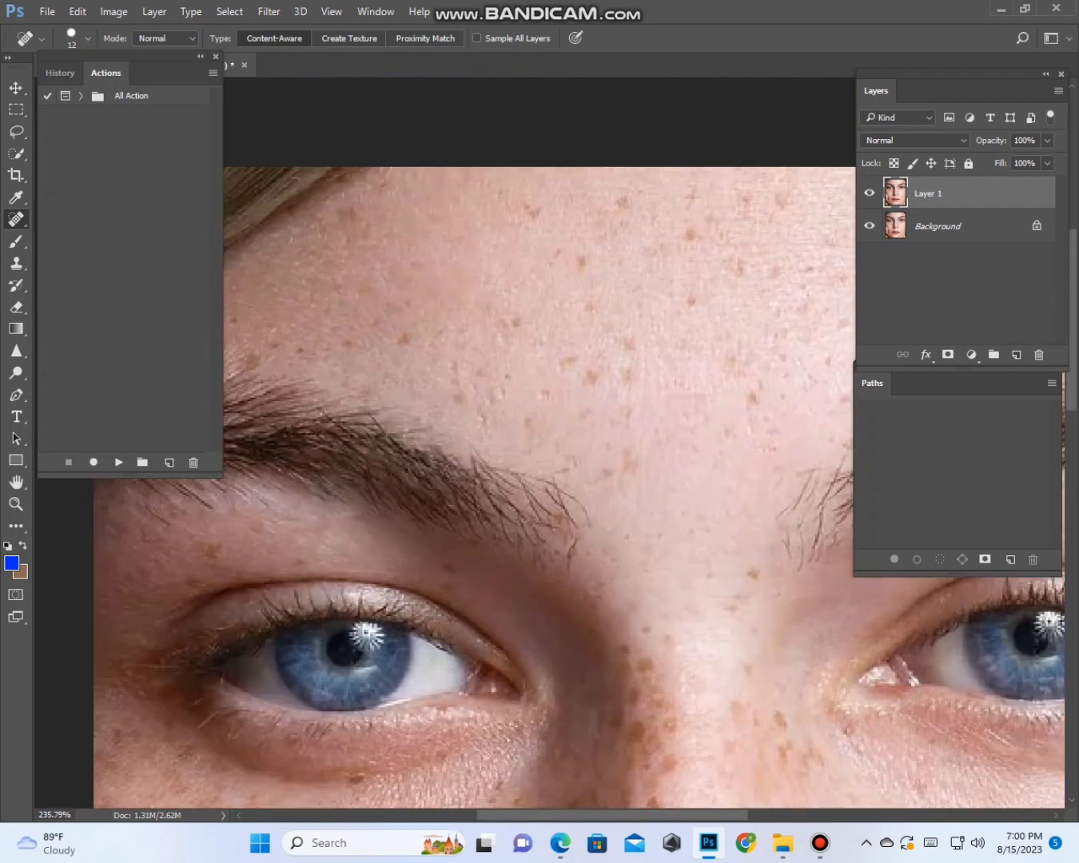
scroll(557, 308, "down", 4)
scroll(470, 493, "up", 5)
mouse_move(442, 673)
left_mouse_down()
mouse_move(470, 493)
mouse_move(435, 553)
left_mouse_up()
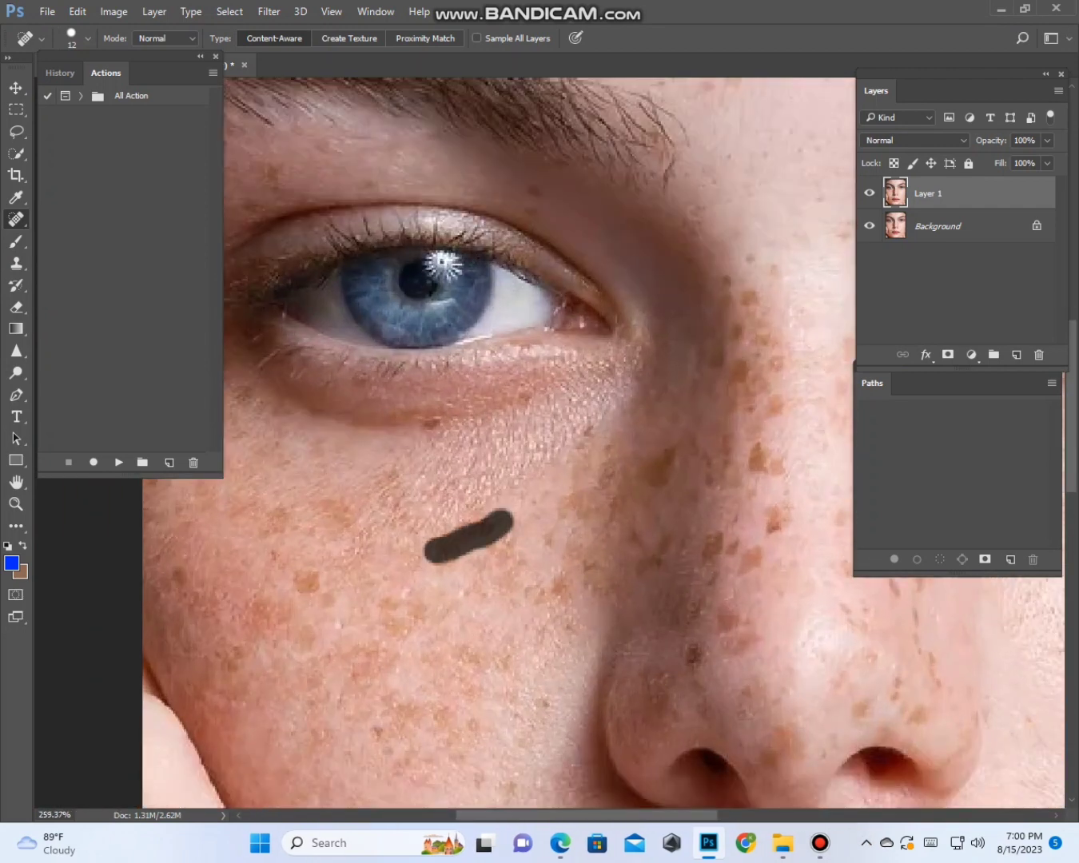
- Enlarge the healing brush to 17 and heal the dark freckles along the nose bridge
scroll(490, 604, "down", 4)
left_click_drag(665, 559, 643, 352)
scroll(644, 350, "up", 4)
key("bracketright")
left_click(673, 337)
left_click(670, 283)
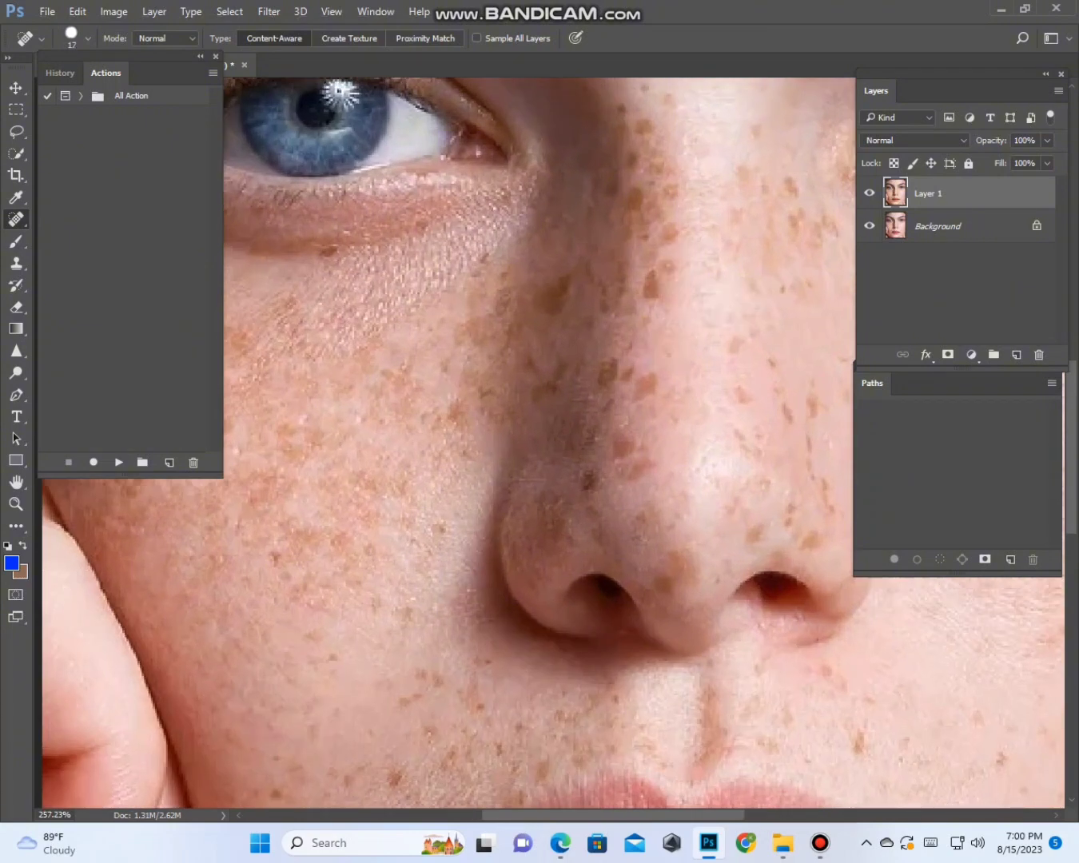
left_click(651, 278)
left_click(671, 217)
- Heal the freckles on the brighter cheek and around the mouth with short Spot Healing strokes
scroll(678, 312, "down", 4)
left_click_drag(787, 560, 563, 399)
scroll(563, 399, "down", 3)
left_click(576, 436)
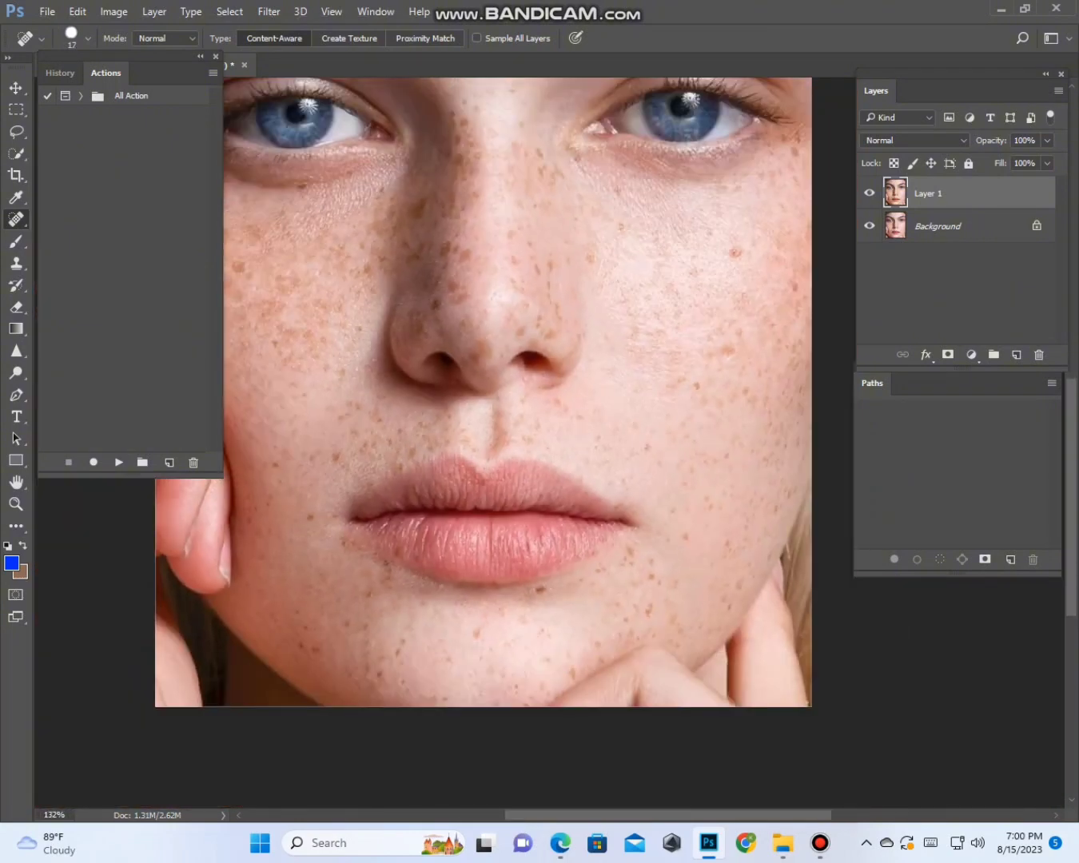
left_click(647, 447)
left_click_drag(648, 447, 526, 598)
left_click(606, 492)
left_click_drag(616, 484, 619, 472)
left_click(615, 395)
left_click_drag(662, 428, 676, 430)
- Heal further spots on the brighter cheek and the adjoining side of the nose
scroll(673, 299, "up", 6)
left_click_drag(684, 294, 686, 315)
scroll(682, 308, "down", 4)
left_click_drag(675, 264, 692, 490)
left_click(665, 403)
left_click_drag(689, 270, 700, 271)
left_click_drag(588, 331, 738, 287)
scroll(738, 287, "down", 4)
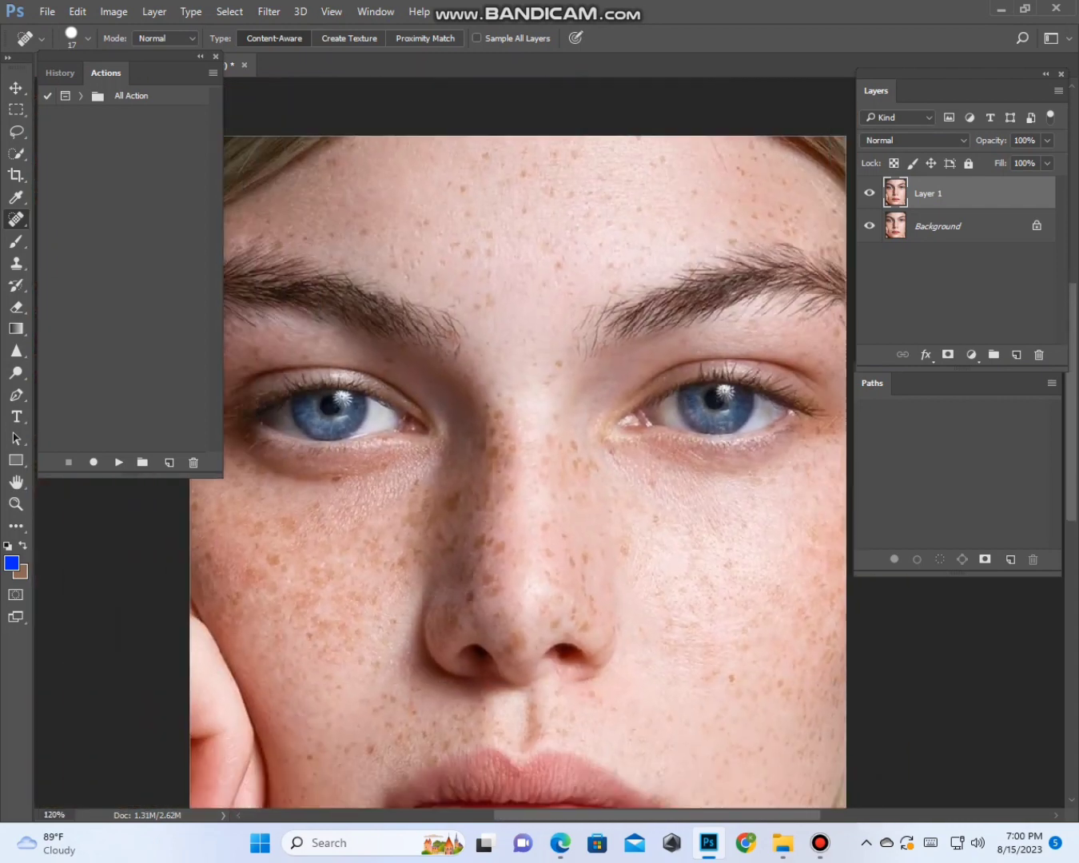
- Heal the freckles on the middle of the forehead above the inner end of the eyebrow
scroll(515, 483, "up", 4)
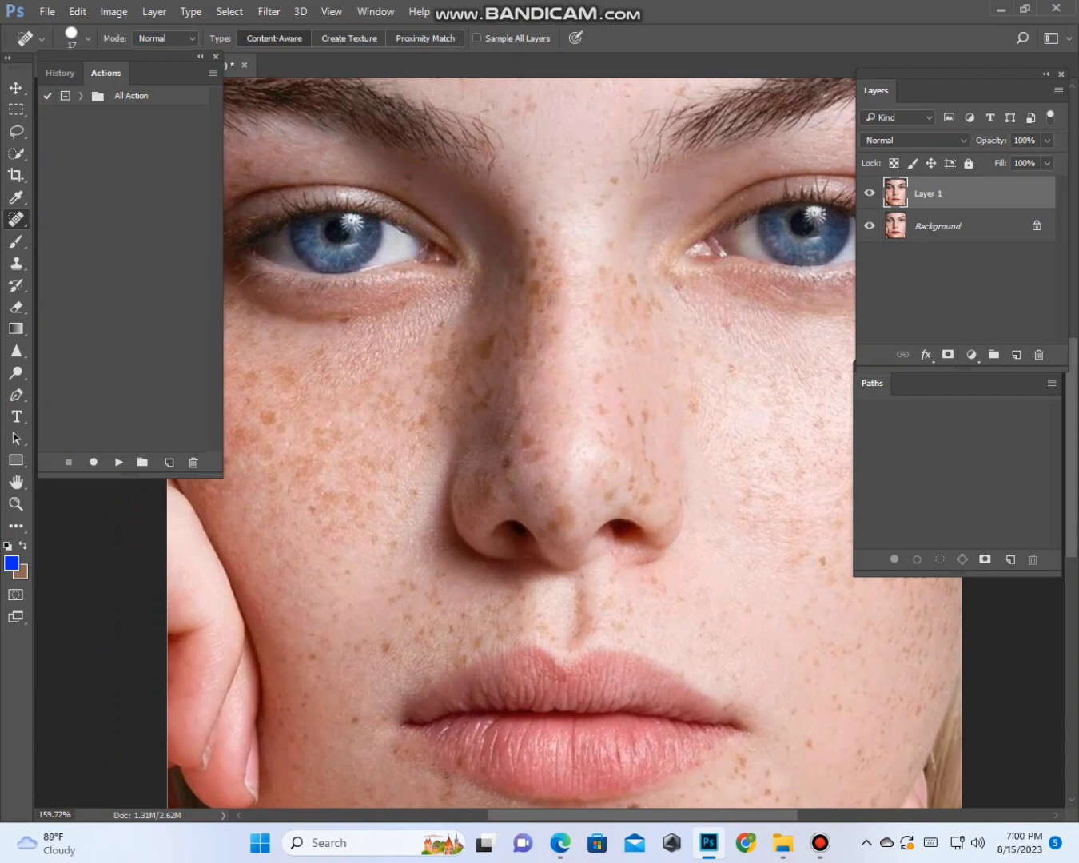
scroll(525, 467, "down", 5)
scroll(558, 304, "up", 7)
left_click_drag(557, 305, 576, 522)
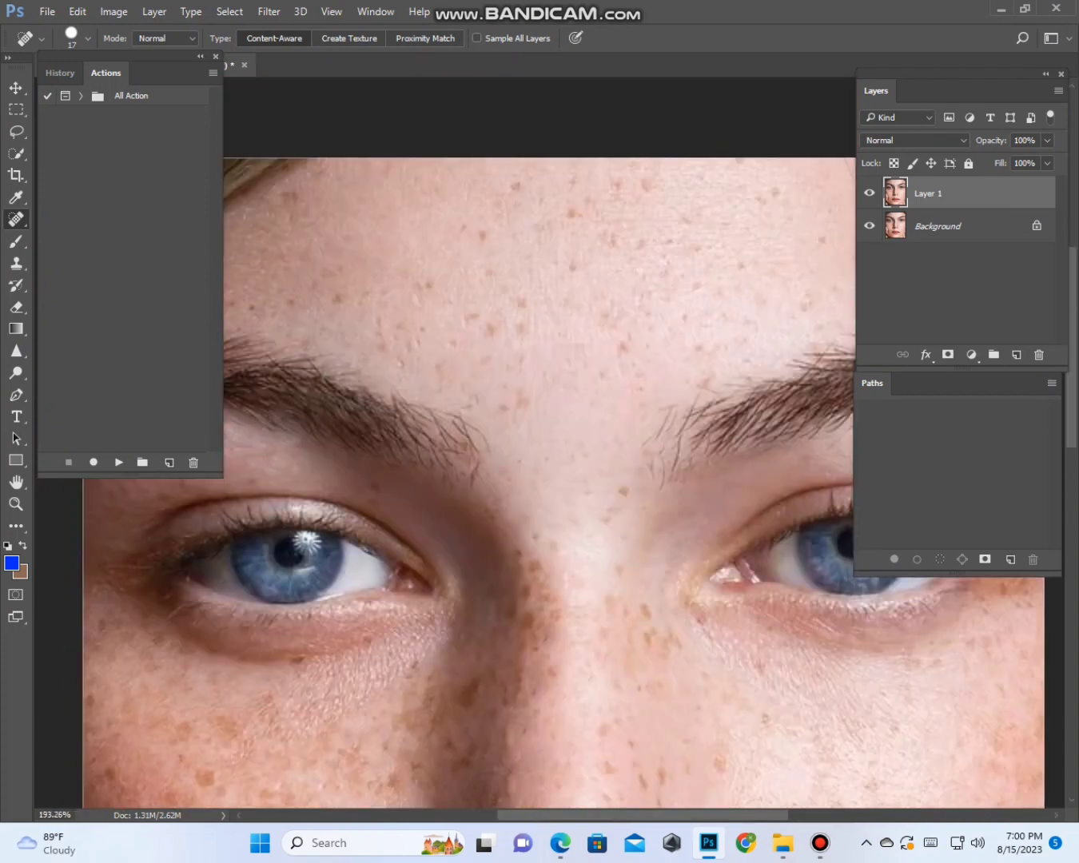
left_click(517, 406)
left_click(518, 323)
left_click(471, 311)
- Heal the spots on the lower cheek, below the lower lip and beside the corner of the mouth
scroll(471, 311, "down", 3)
scroll(537, 388, "up", 3)
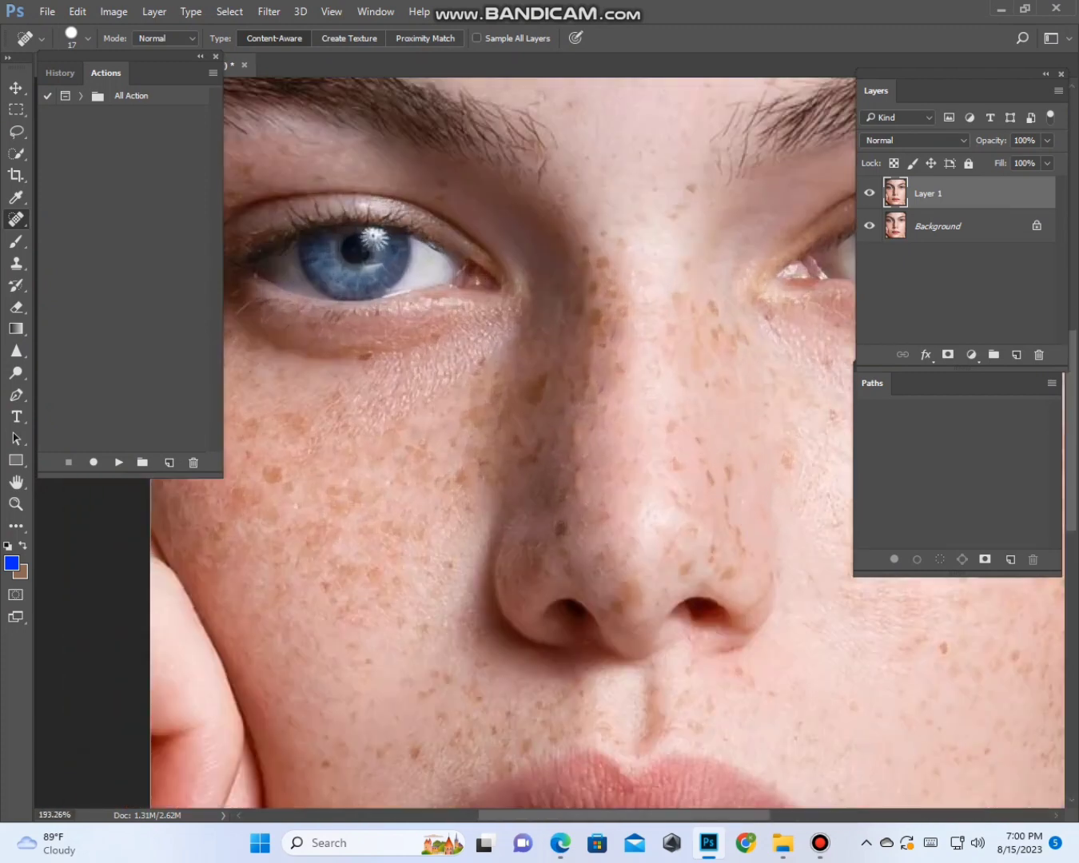
scroll(528, 440, "down", 3)
left_click(364, 432)
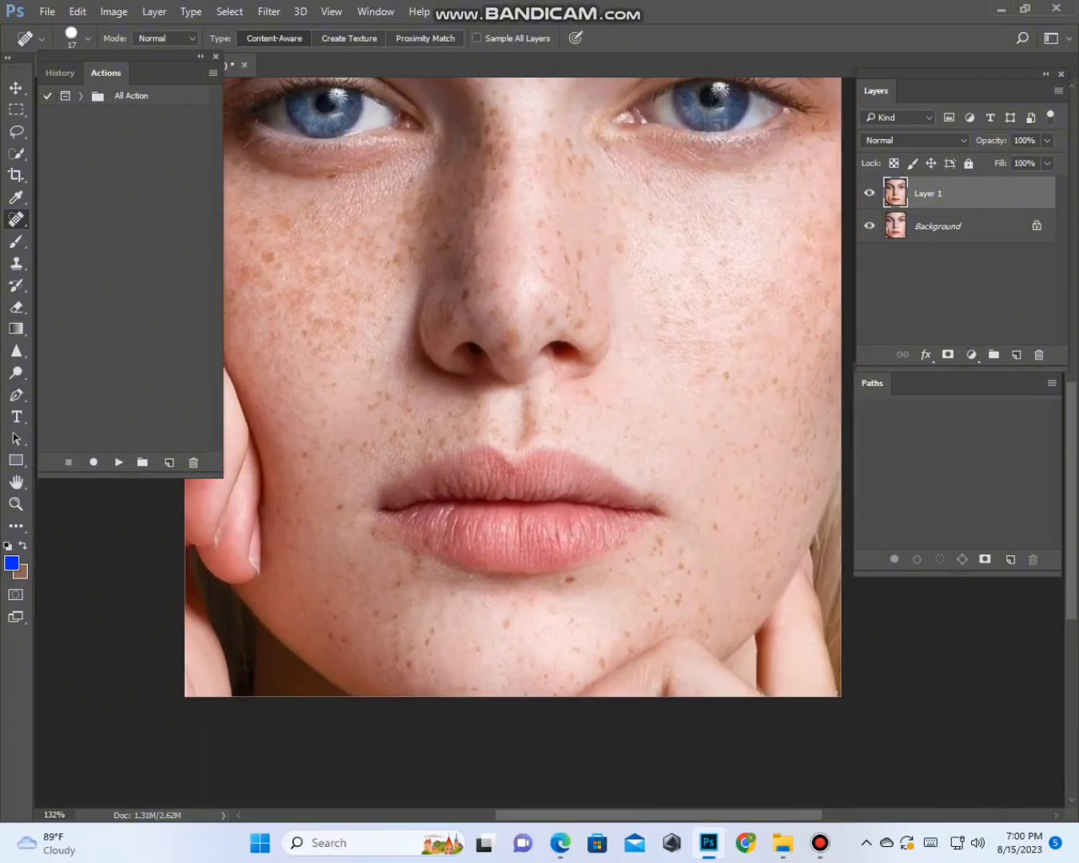
left_click(578, 577)
left_click_drag(679, 546, 679, 576)
scroll(752, 529, "down", 1)
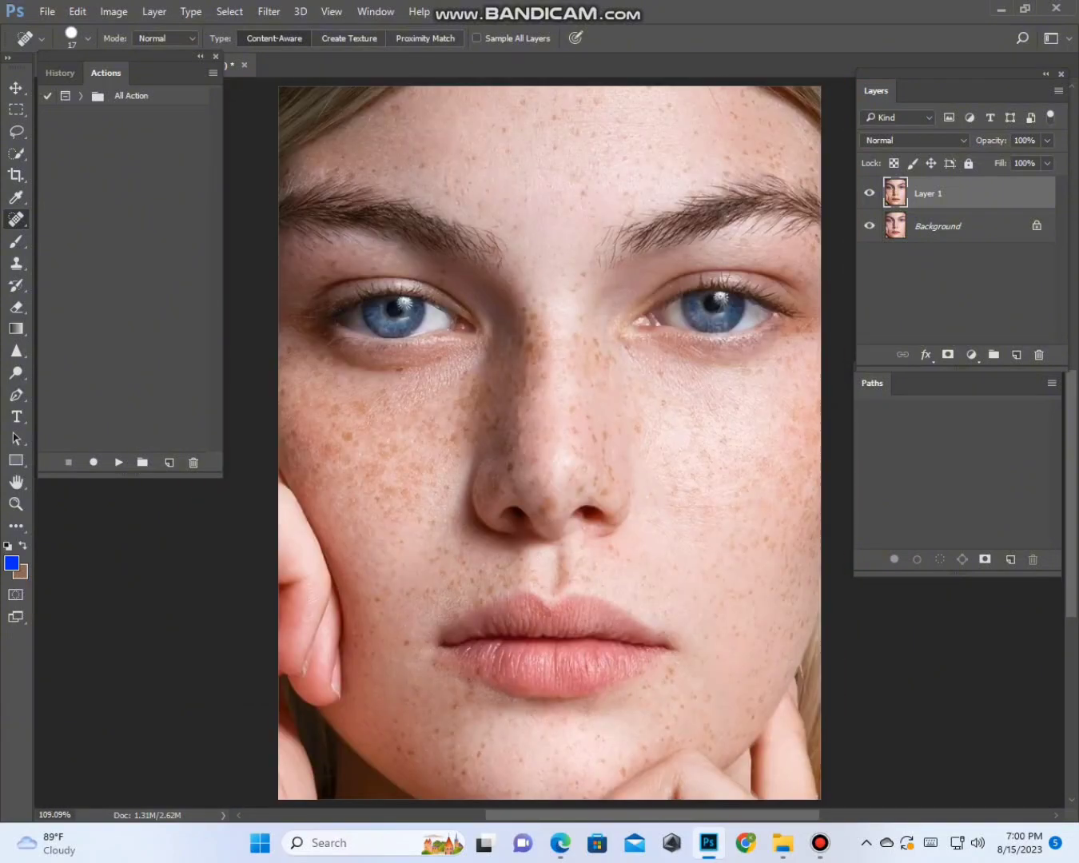
- Heal the elongated freckles on the brighter side of the nose, from the nostril up to the bridge
scroll(636, 453, "up", 4)
left_click(636, 454)
left_click_drag(633, 485, 643, 520)
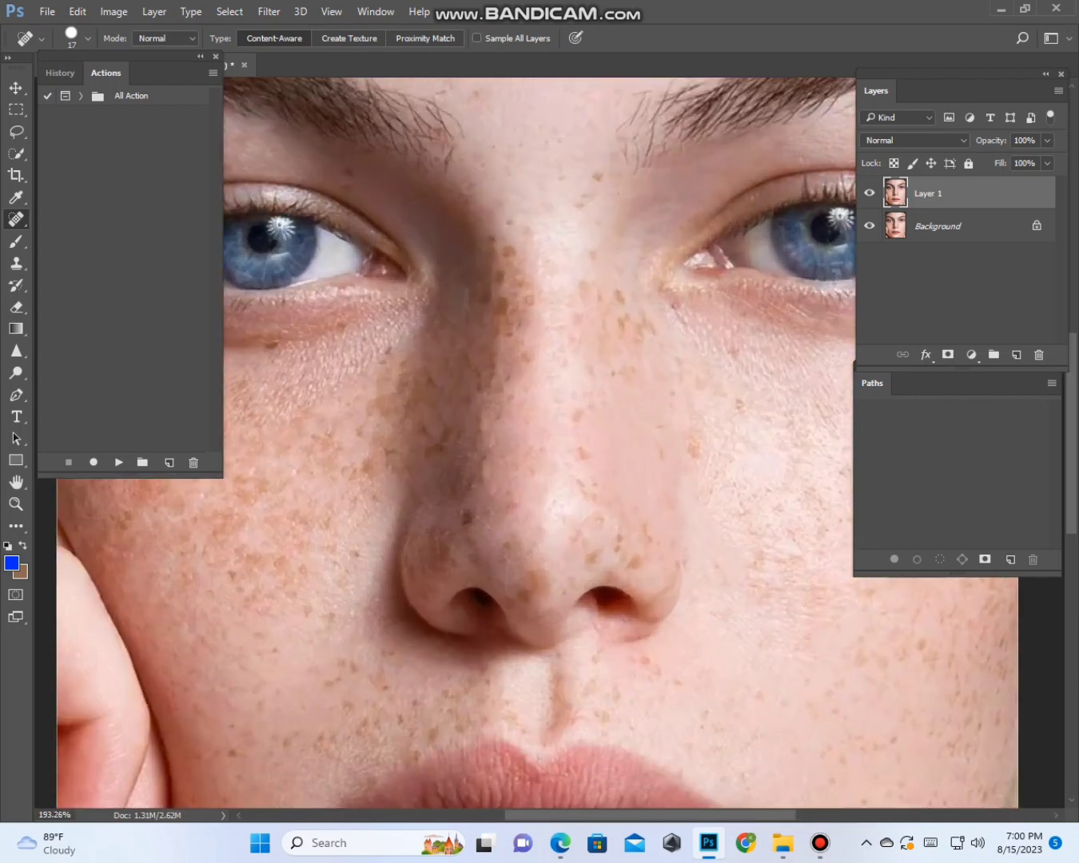
left_click(648, 536)
left_click_drag(575, 412, 567, 420)
left_click(579, 455)
left_click_drag(622, 299, 632, 327)
scroll(600, 400, "down", 1)
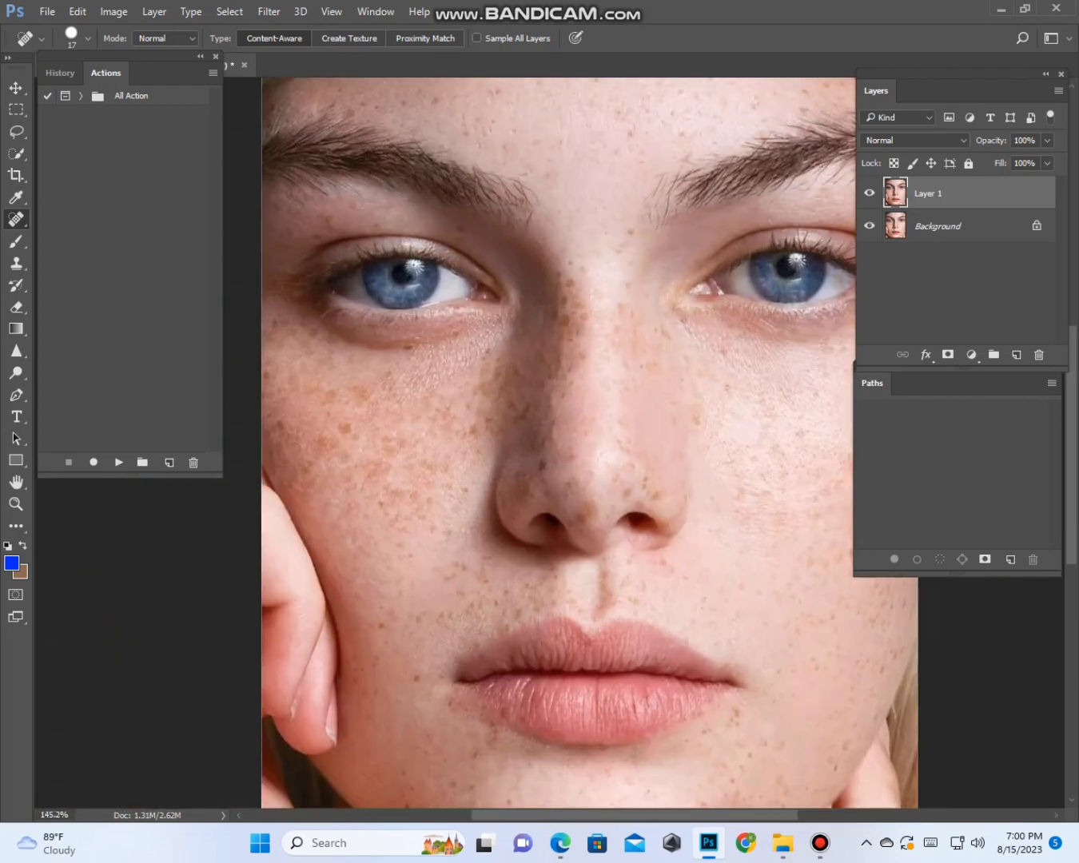
- Heal the freckles along the shaded edge of the nose and the spot between the eyebrows
scroll(600, 399, "up", 1)
left_click(601, 383)
left_click(620, 466)
left_click(588, 383)
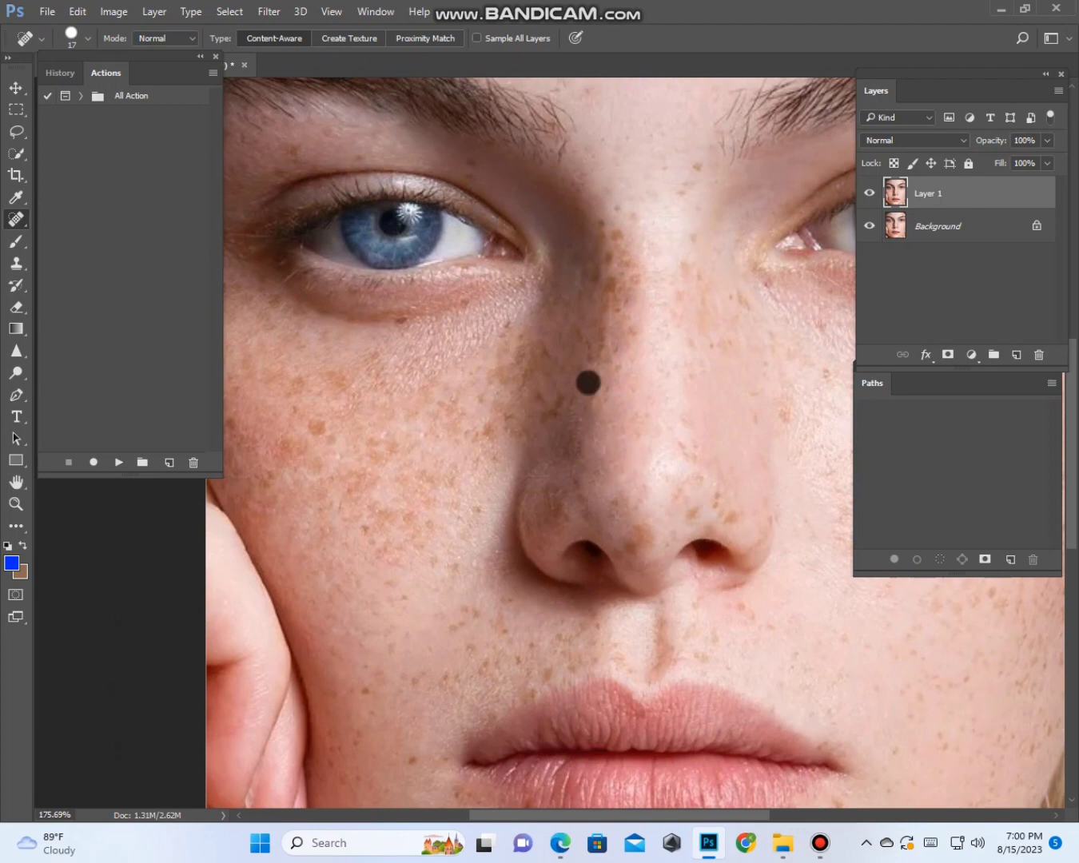
left_click(609, 286)
left_click_drag(620, 230, 620, 255)
left_click(696, 165)
scroll(696, 165, "down", 2)
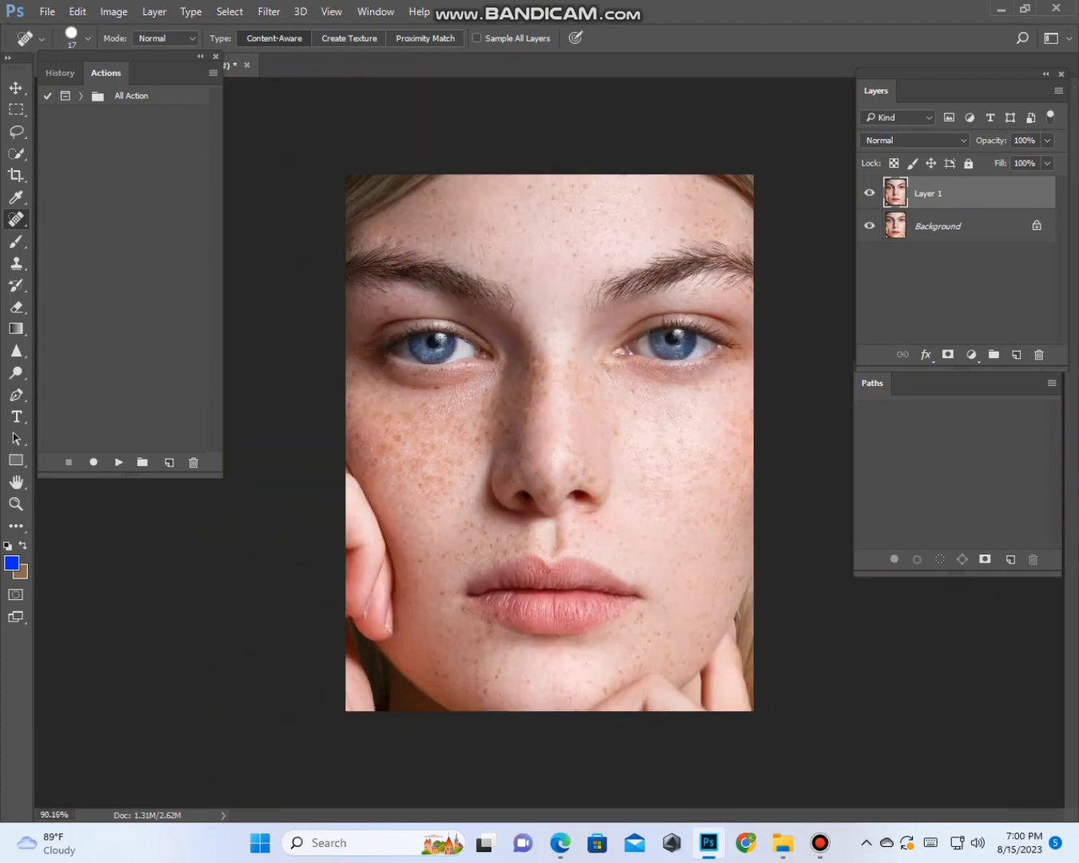
- Heal the freckles across the forehead, from its centre to the area above the outer eyebrow
scroll(306, 105, "up", 4)
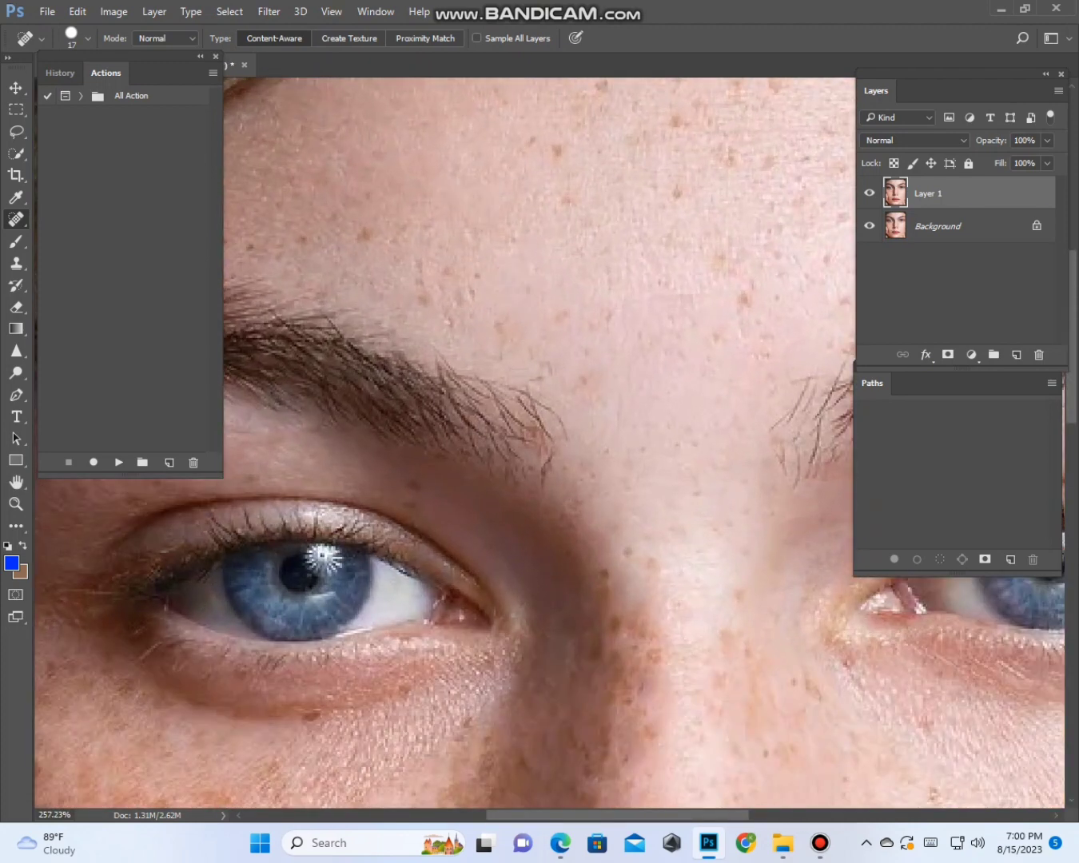
scroll(463, 193, "down", 2)
left_click(508, 193)
left_click(563, 207)
left_click(625, 170)
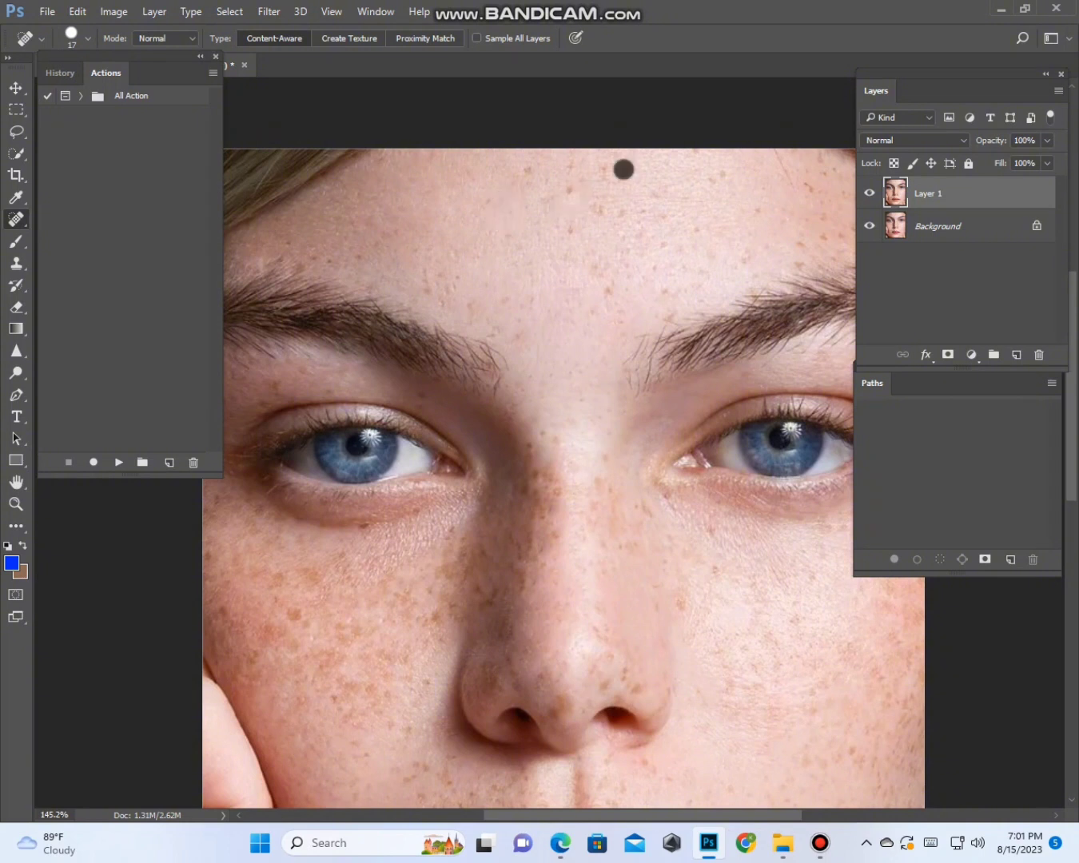
left_click(573, 188)
left_click(574, 219)
left_click(817, 236)
left_click(825, 168)
left_click(757, 205)
left_click(616, 279)
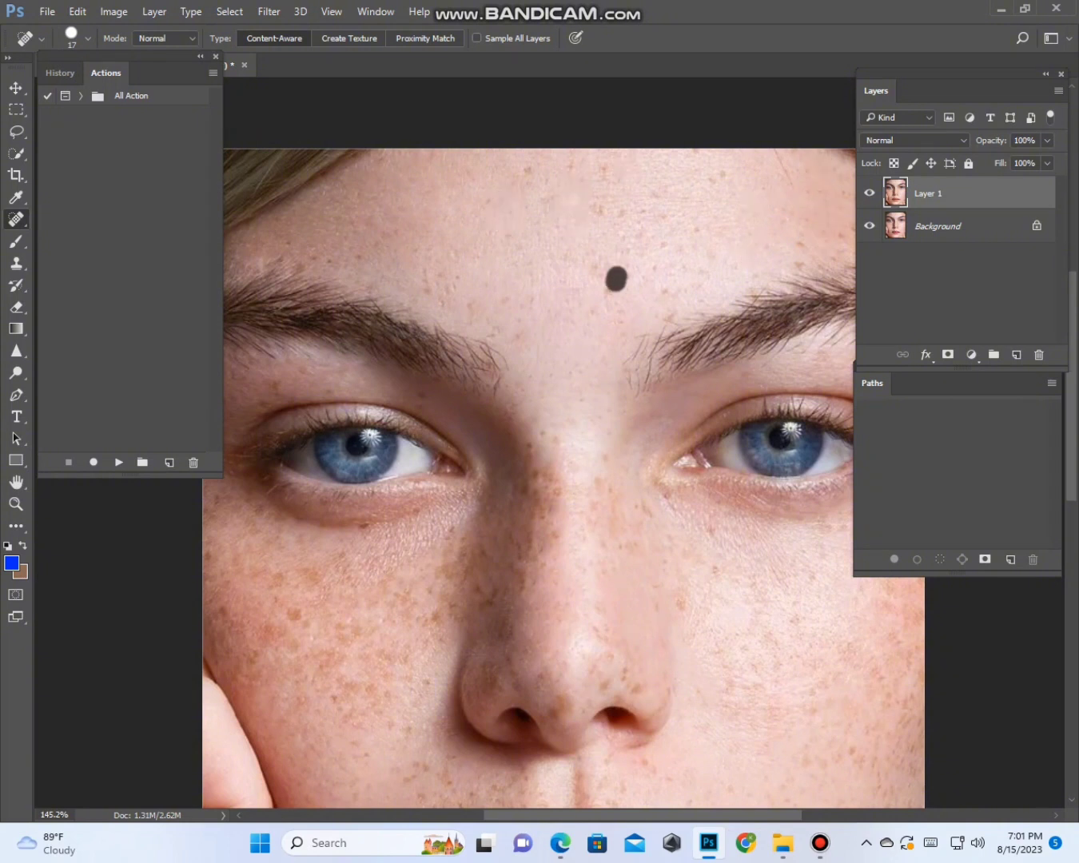
- Heal remaining spots on both cheeks, above the upper lip and on the chin
scroll(617, 279, "down", 2)
scroll(528, 314, "up", 1)
left_click(655, 414)
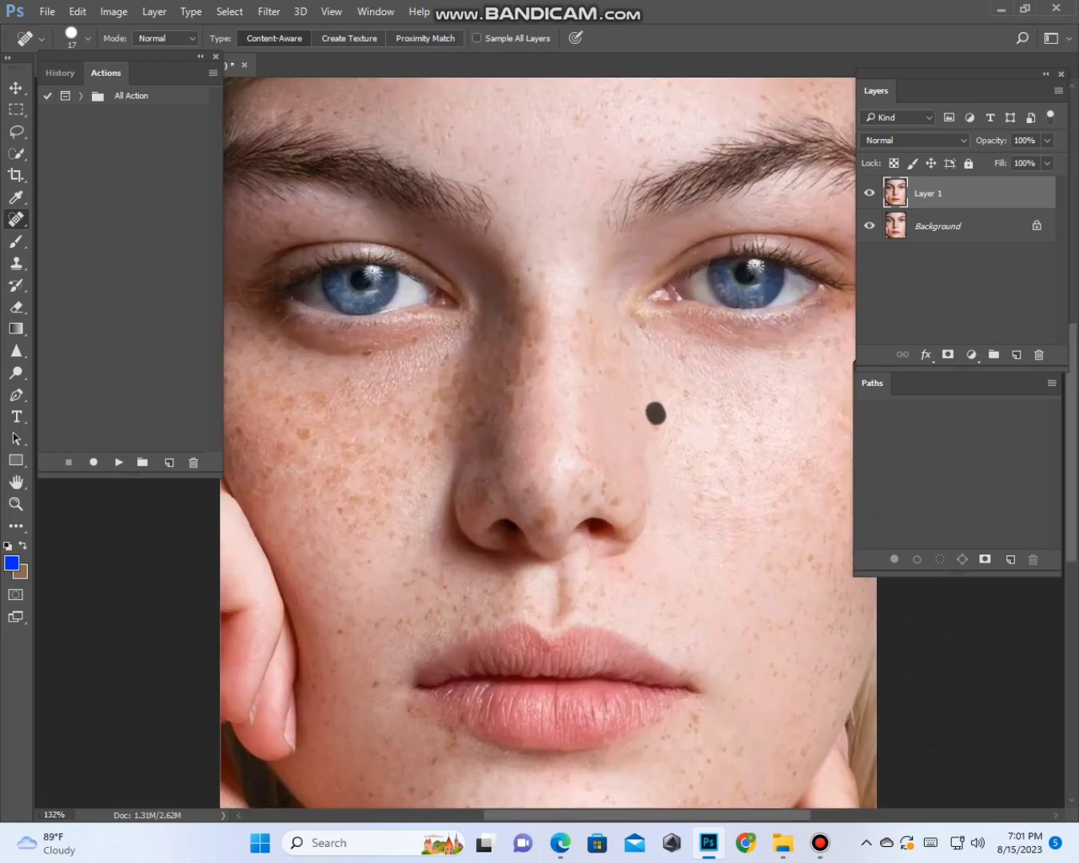
left_click(291, 432)
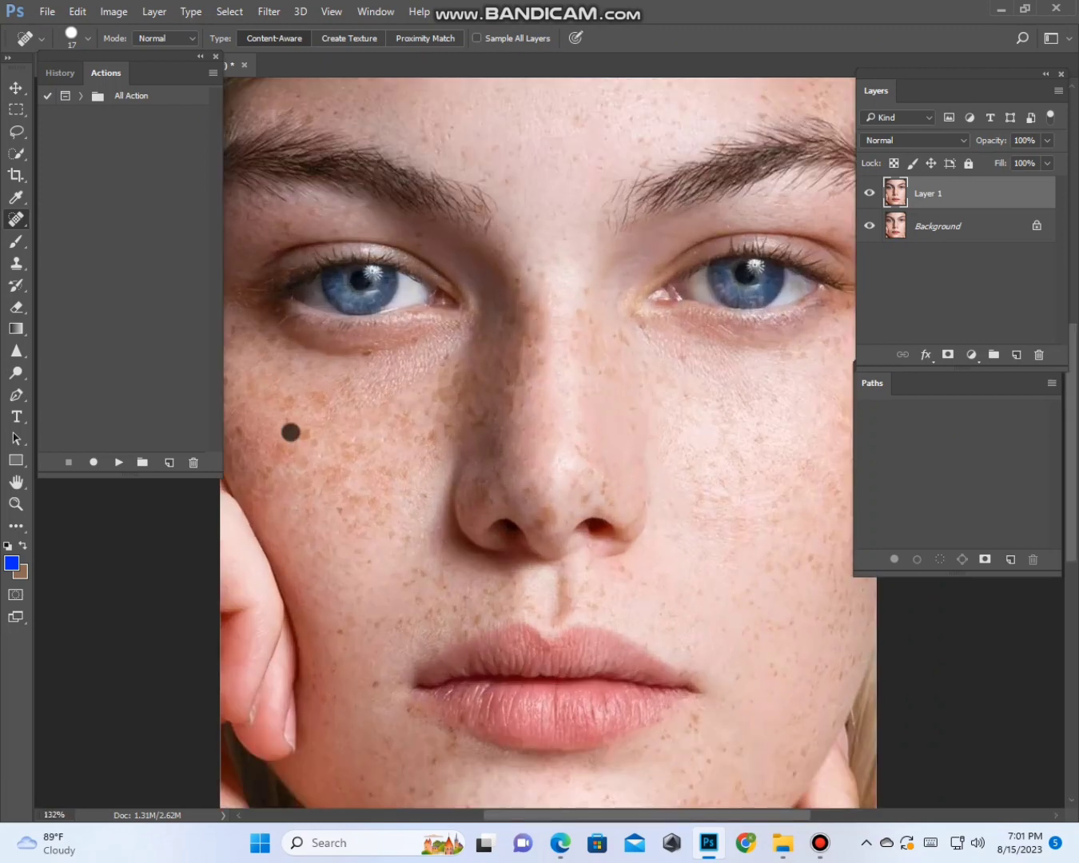
left_click(467, 598)
scroll(374, 682, "down", 2)
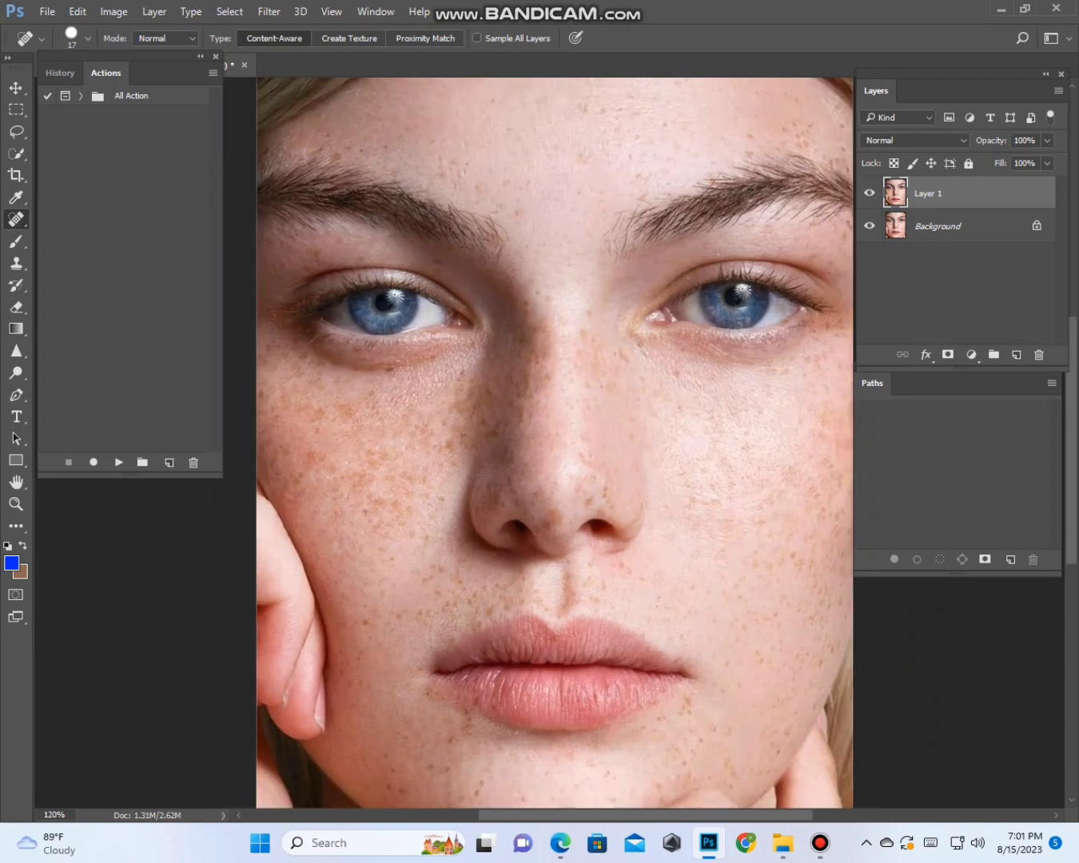
scroll(474, 744, "up", 1)
left_click(473, 752)
scroll(528, 495, "down", 2)
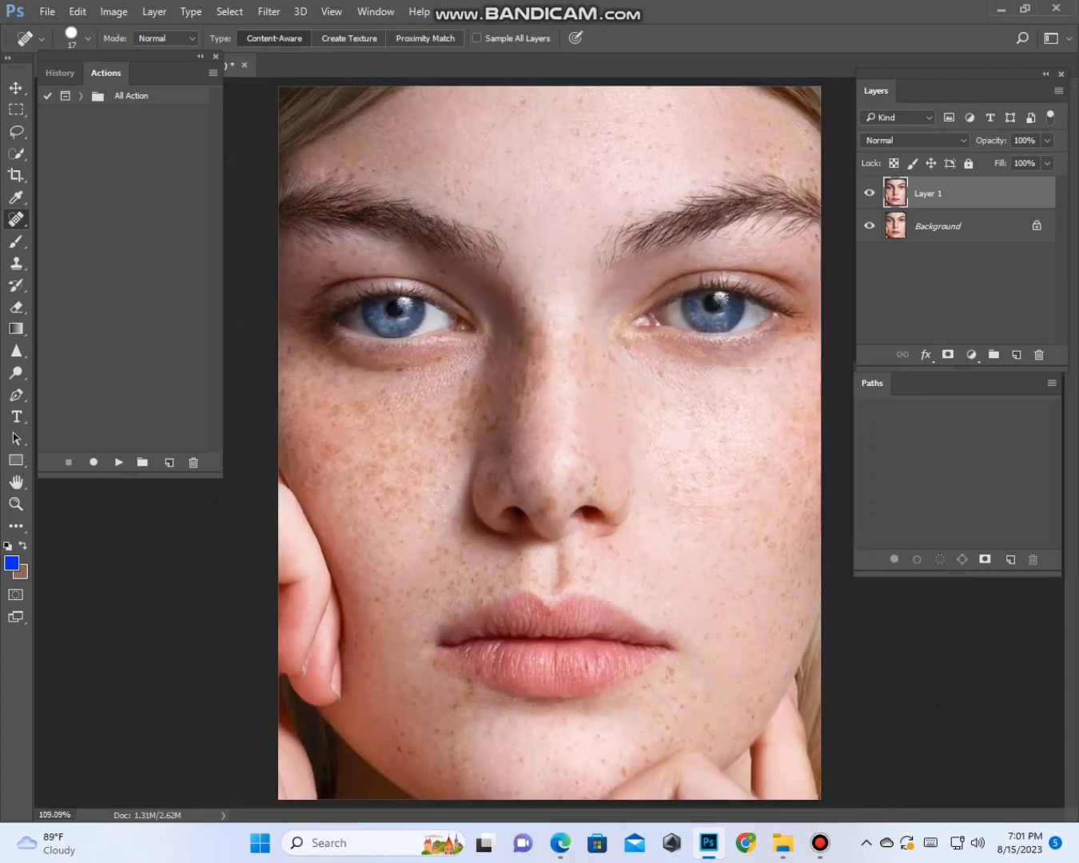
scroll(623, 217, "up", 2)
- Duplicate the healed Layer 1 and open the Dust & Scratches filter for the copy, with its dialog moved off the face
key("ctrl+j")
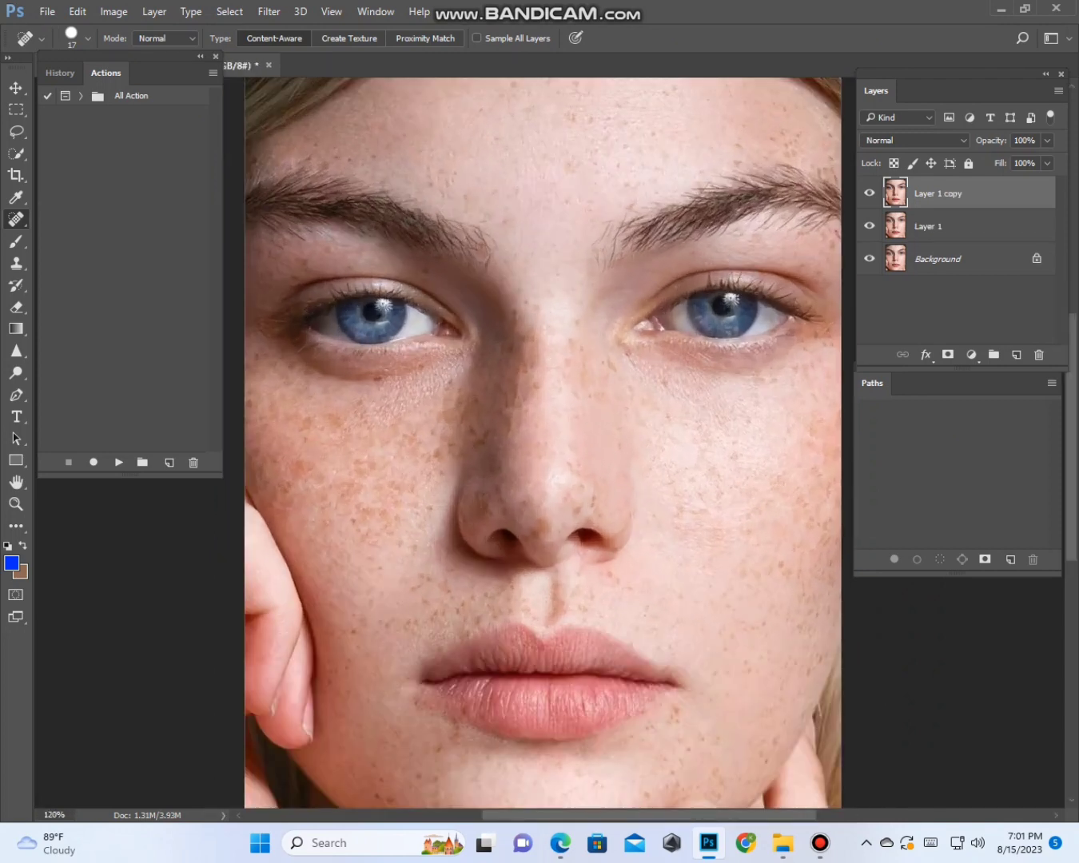
left_click(269, 11)
mouse_move(319, 213)
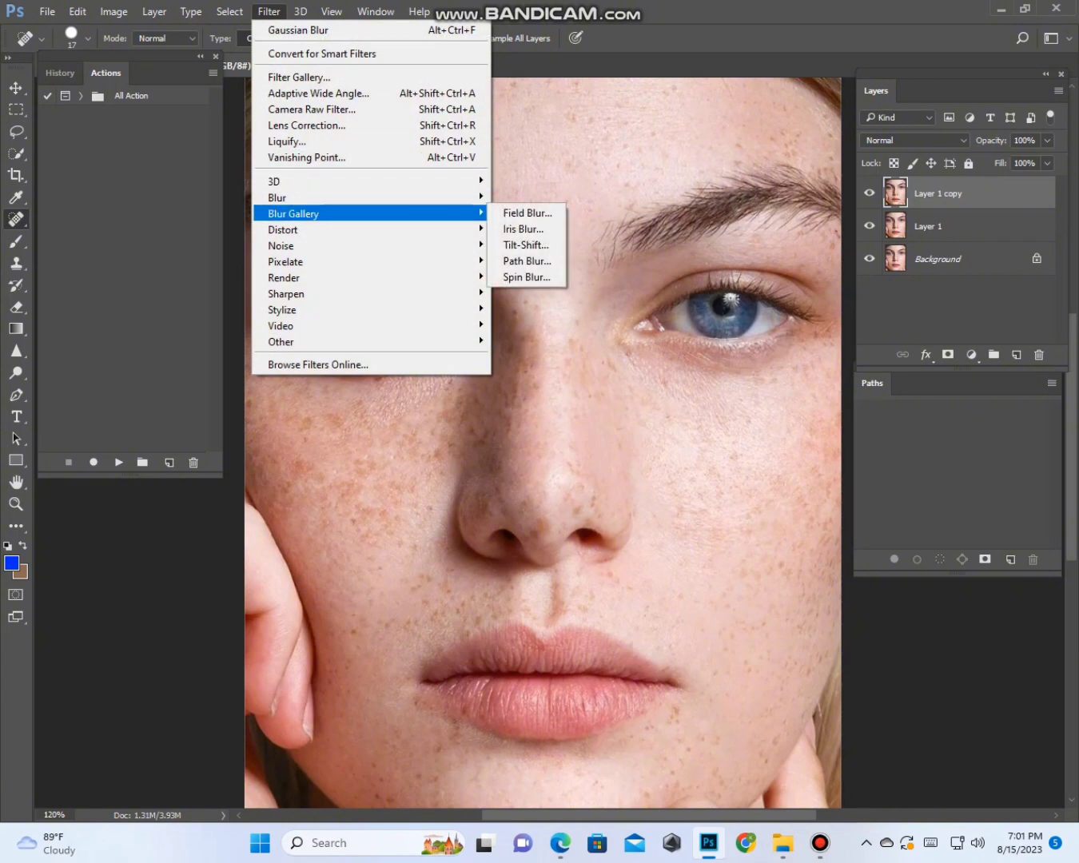
mouse_move(281, 246)
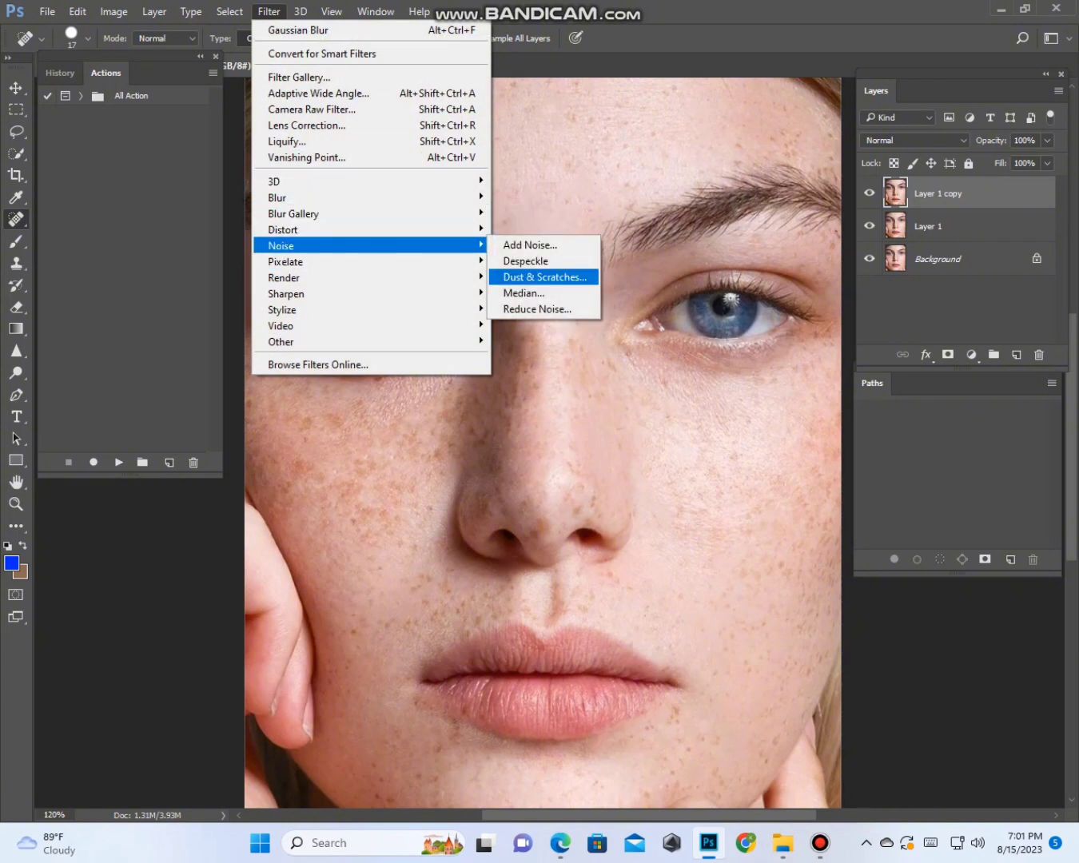
left_click(544, 277)
left_click_drag(560, 174, 931, 241)
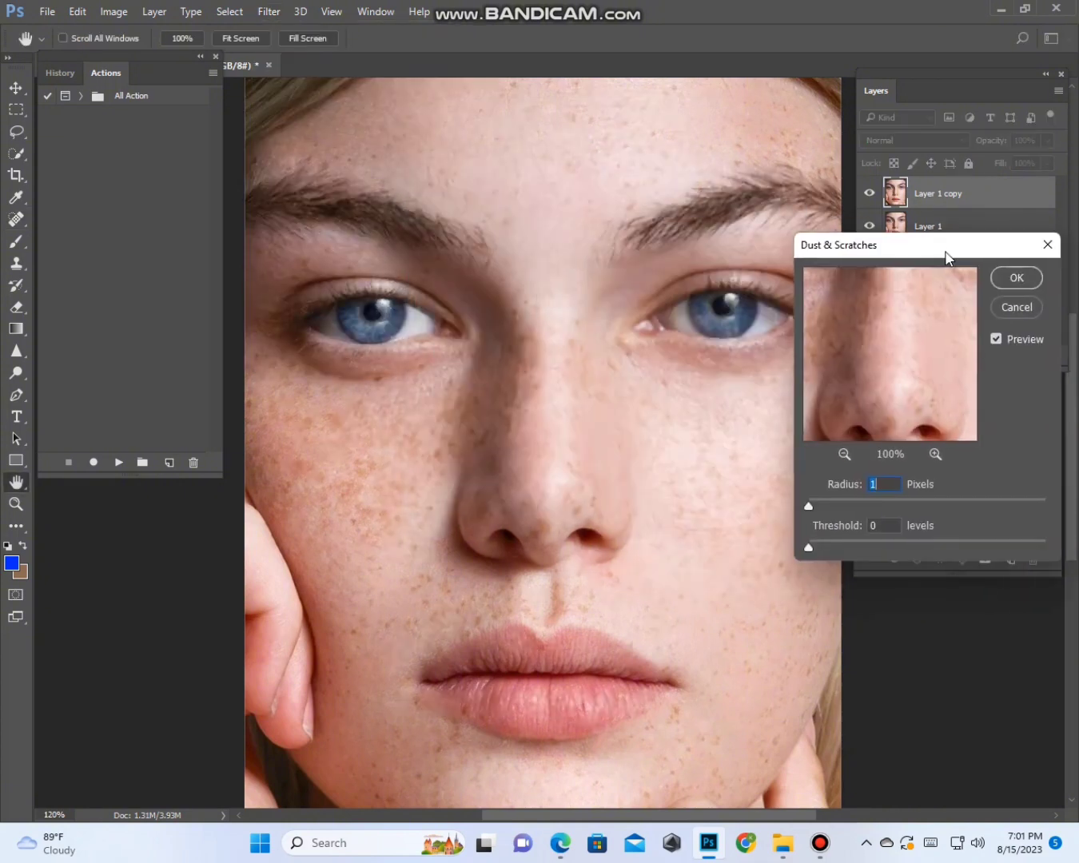
- Adjust the Dust & Scratches settings to a radius of 4 pixels and a threshold of 10 levels
type("6")
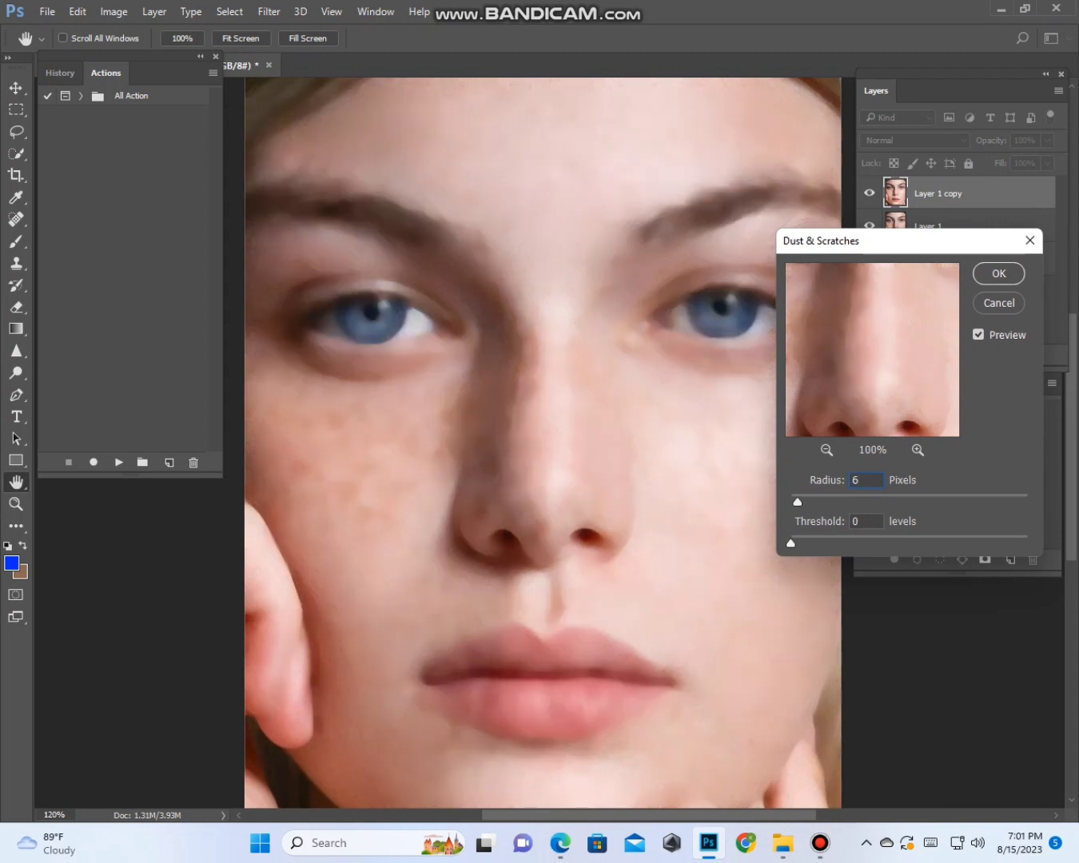
key("Tab")
type("5")
key("Up")
key("Up")
key("Up")
key("shift+Tab")
key("Down")
key("Down")
key("Down")
key("Down")
key("Up")
key("Up")
key("Up")
key("Down")
key("Tab")
key("Up")
key("Up")
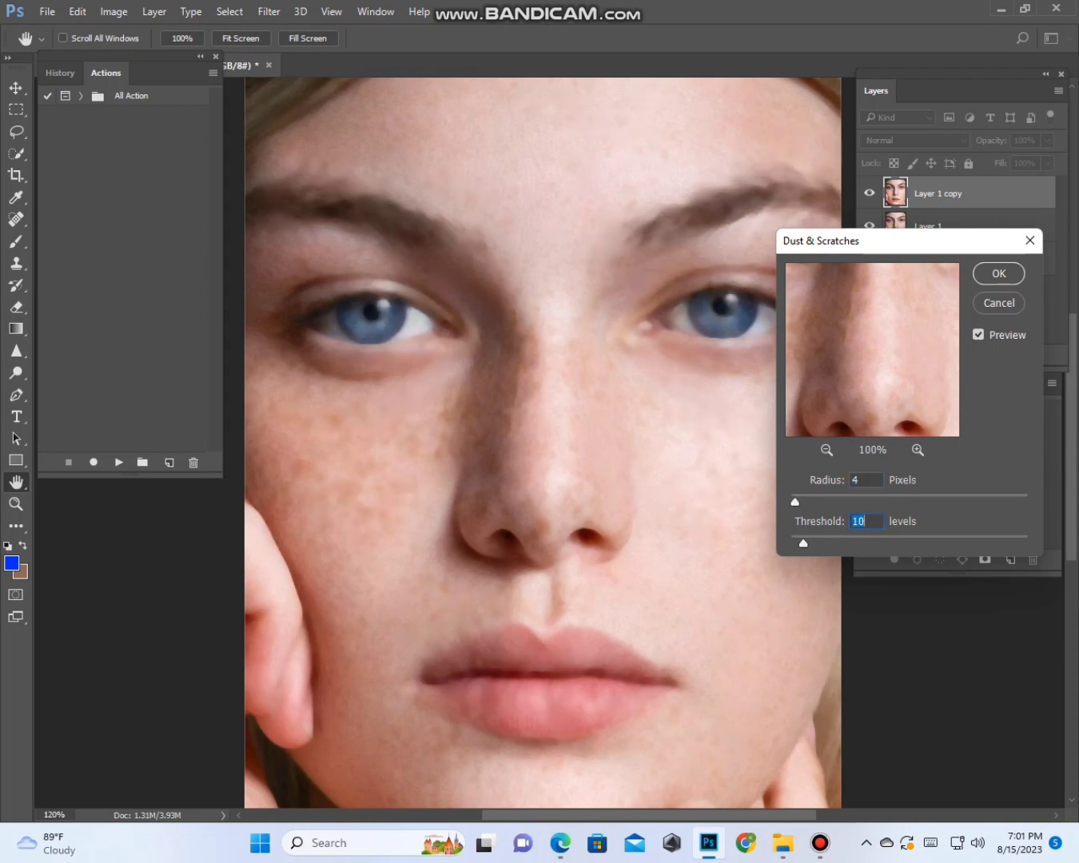
- Set the Dust & Scratches radius to 9 pixels with a threshold of 10 levels and apply the filter
key("Down")
key("Down")
key("shift+Tab")
key("Up")
key("Up")
key("Up")
key("Up")
key("Up")
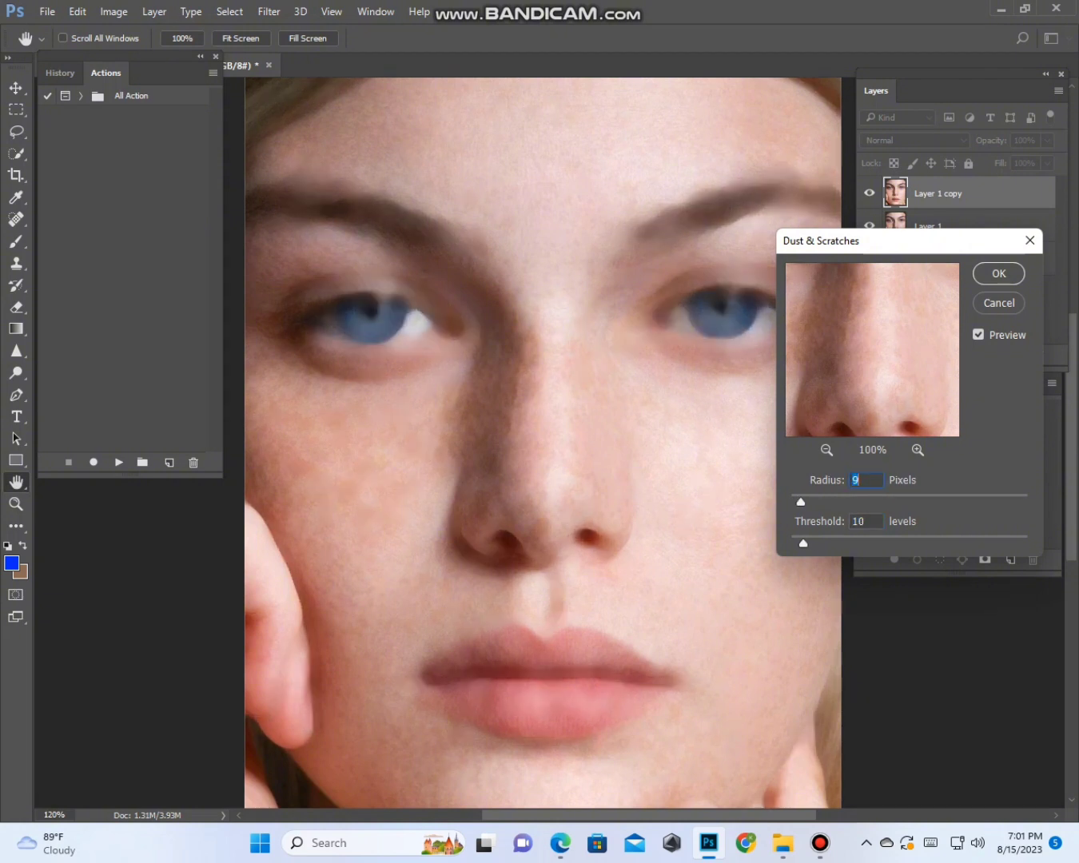
key("Return")
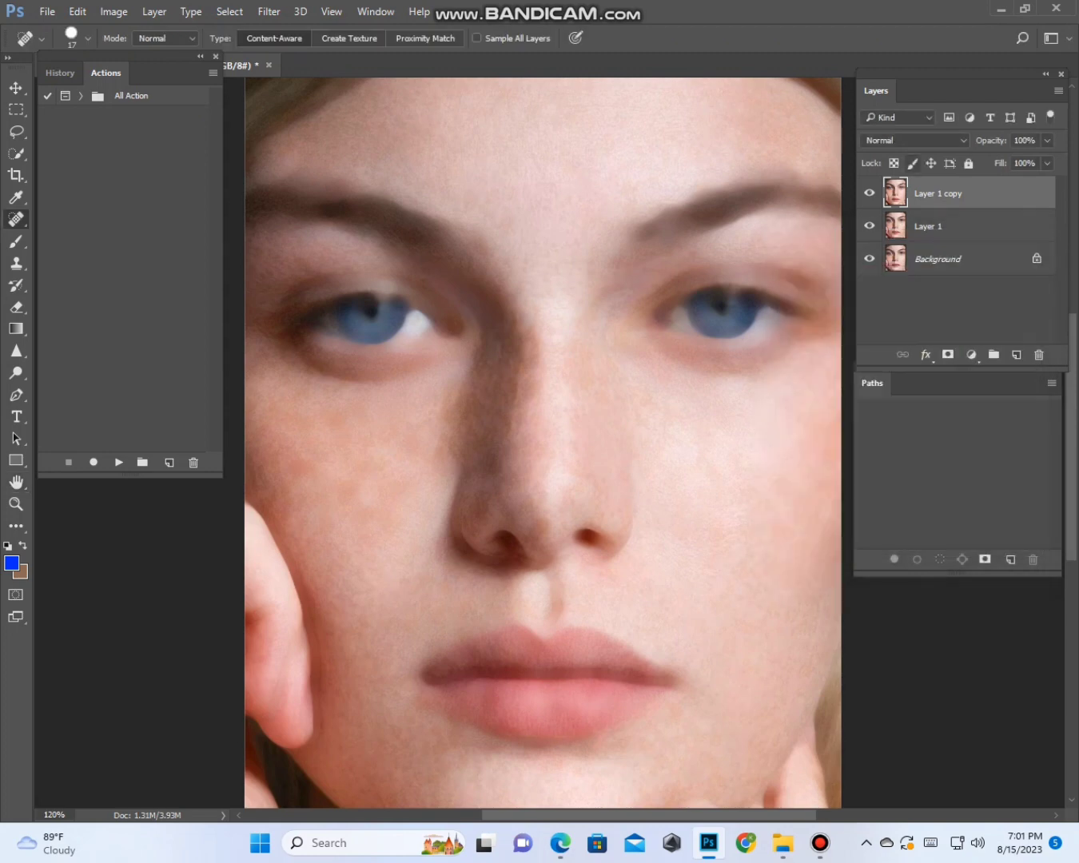
- Apply the Add Noise filter to Layer 1 copy with an amount of .50% and uniform distribution
left_click(377, 12)
left_click(376, 11)
left_click(270, 11)
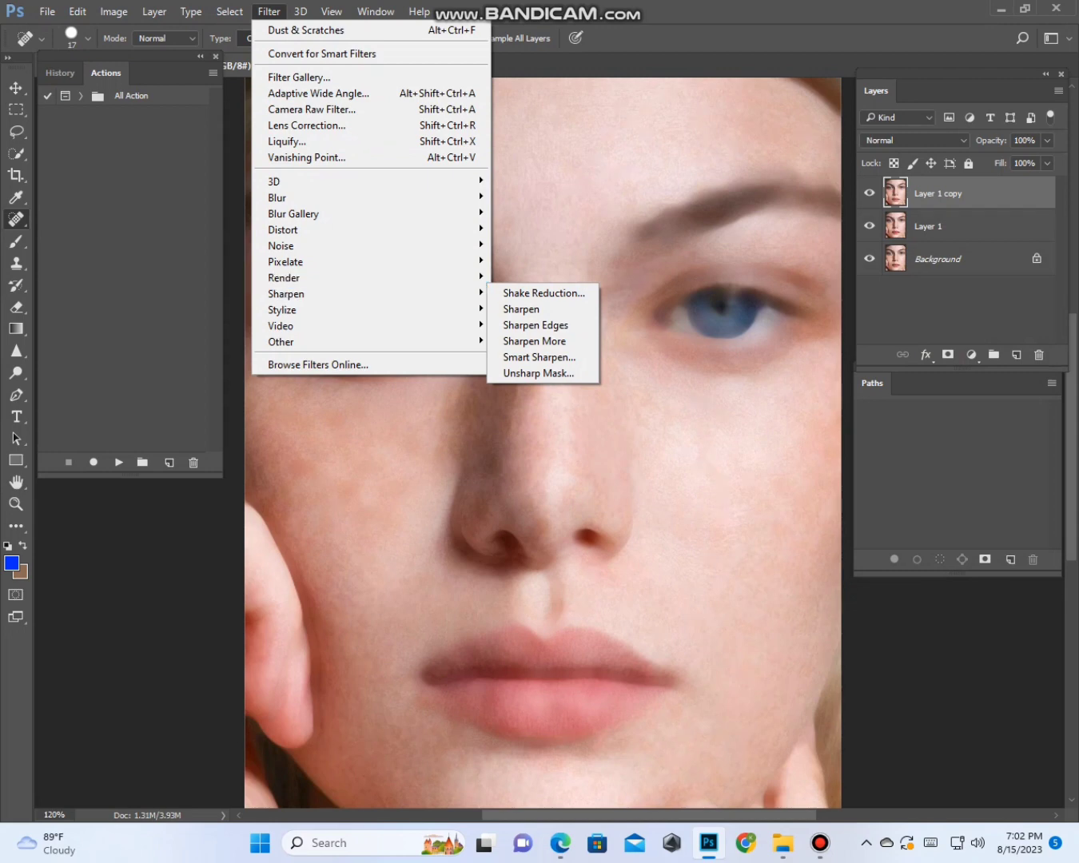
mouse_move(371, 246)
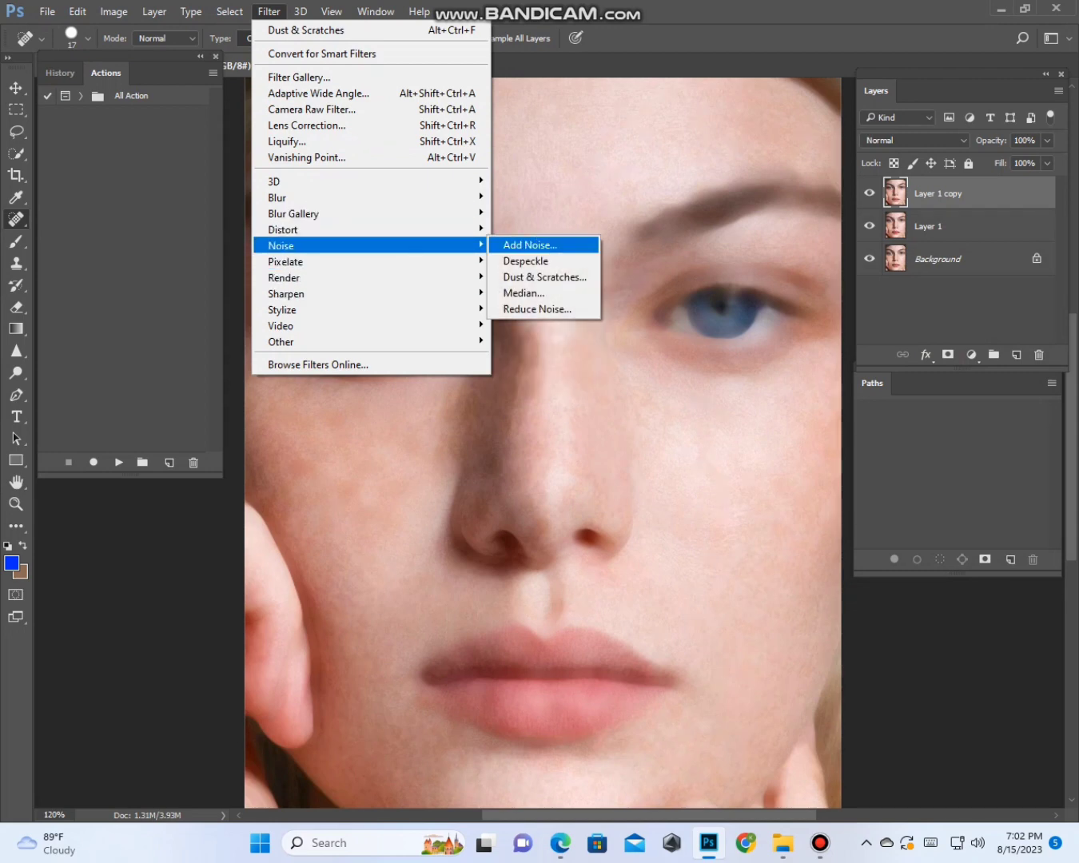
left_click(531, 245)
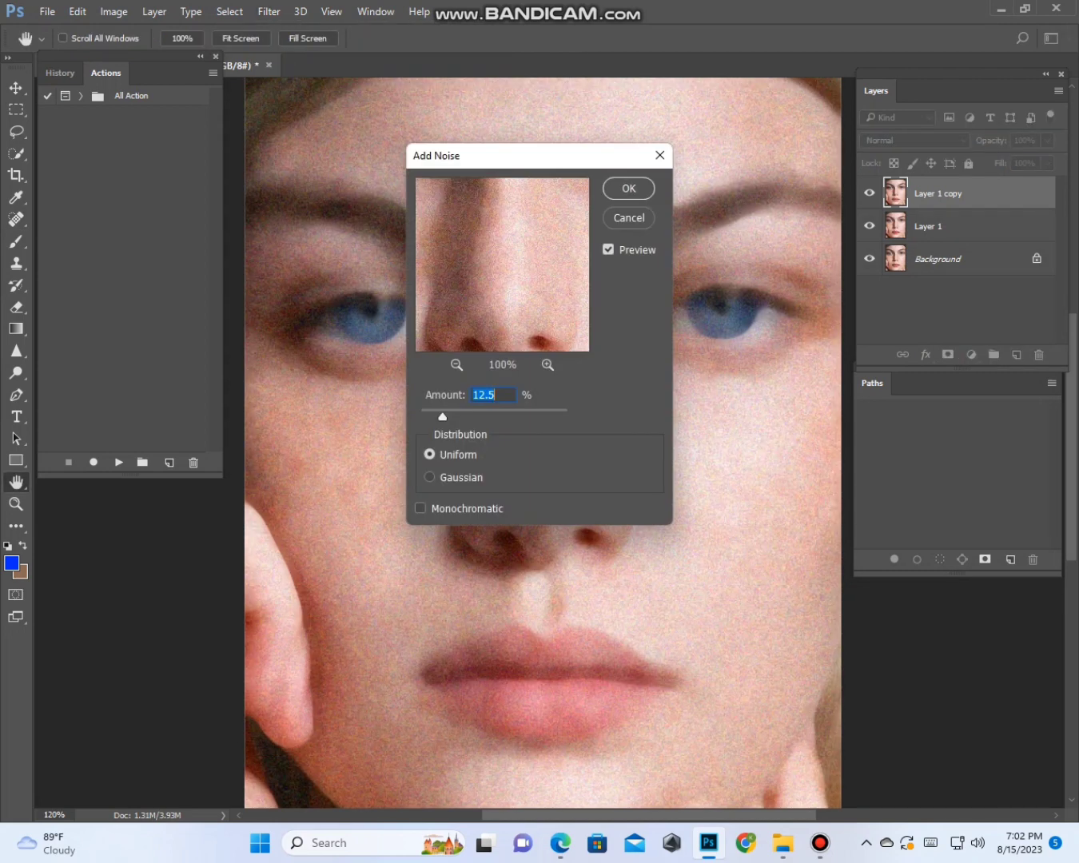
left_click_drag(441, 416, 422, 418)
type(".50")
key("Return")
key("j")
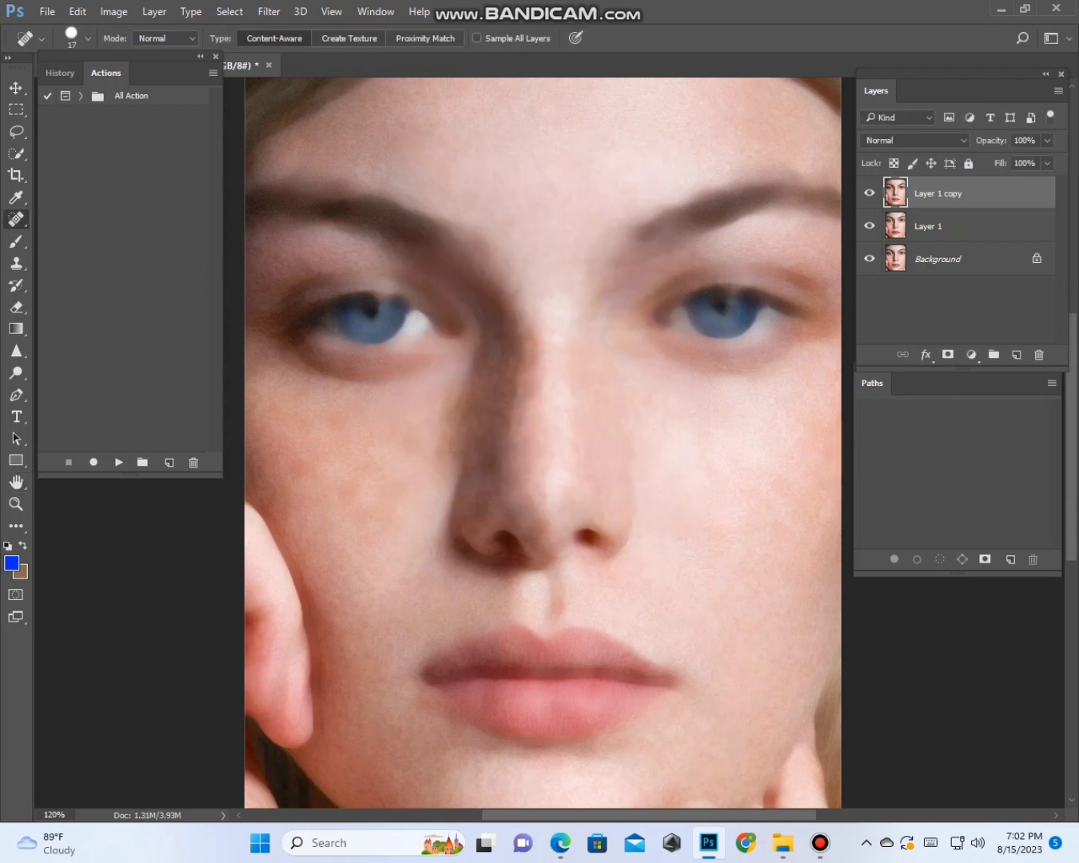
- Add a black layer mask to Layer 1 copy and set up a soft Brush with 0% hardness and 60% opacity
left_click(949, 355, "alt")
key("ctrl+0")
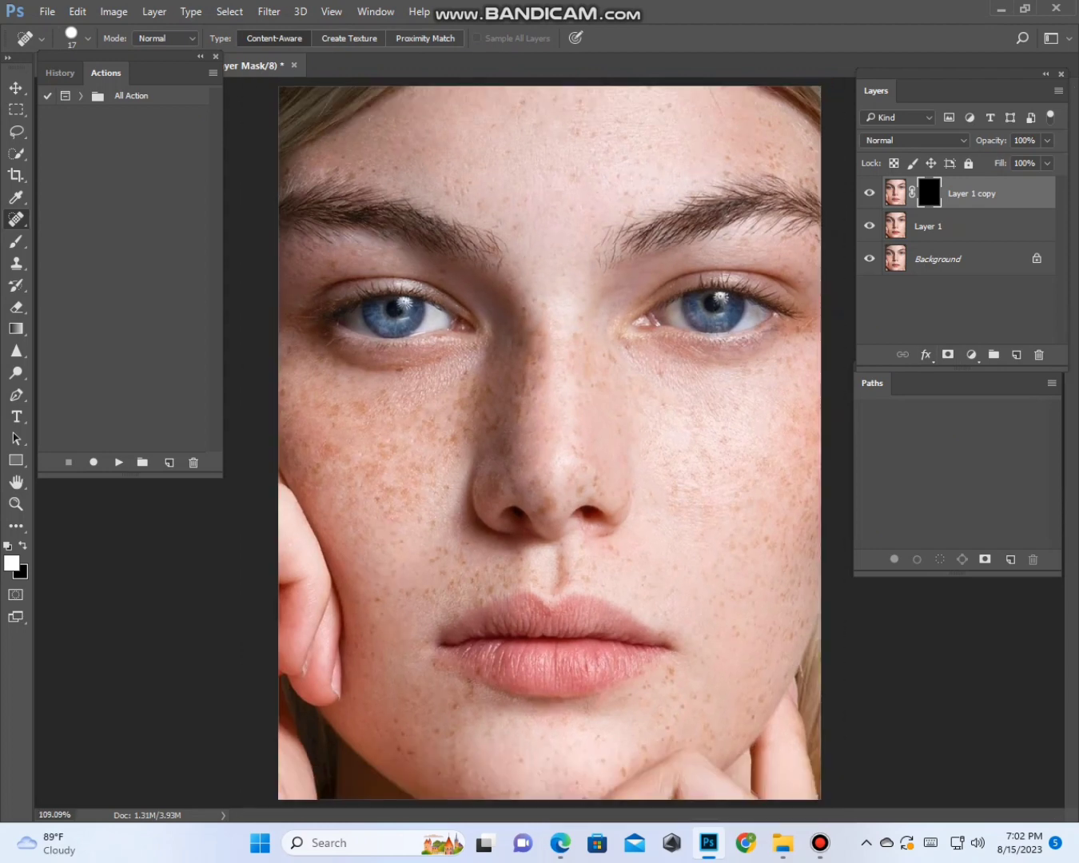
left_click(16, 241)
right_click(16, 242)
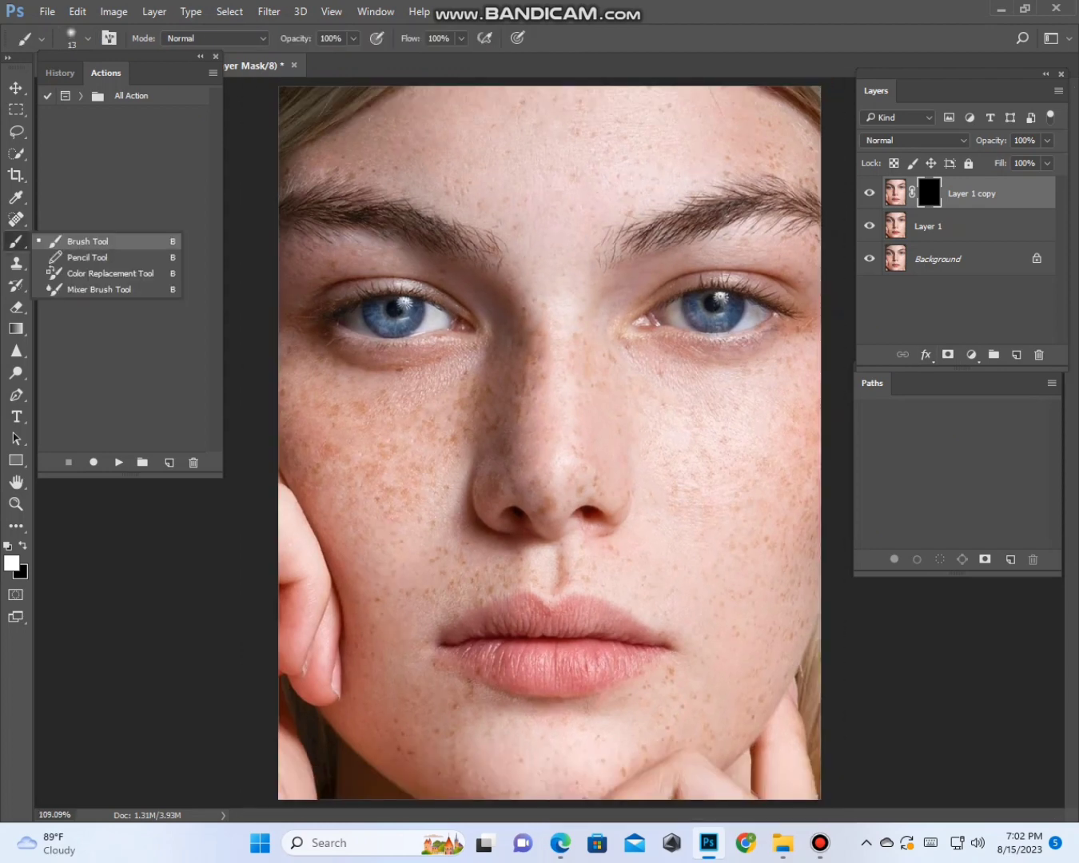
left_click(86, 241)
key("6")
right_click(662, 378)
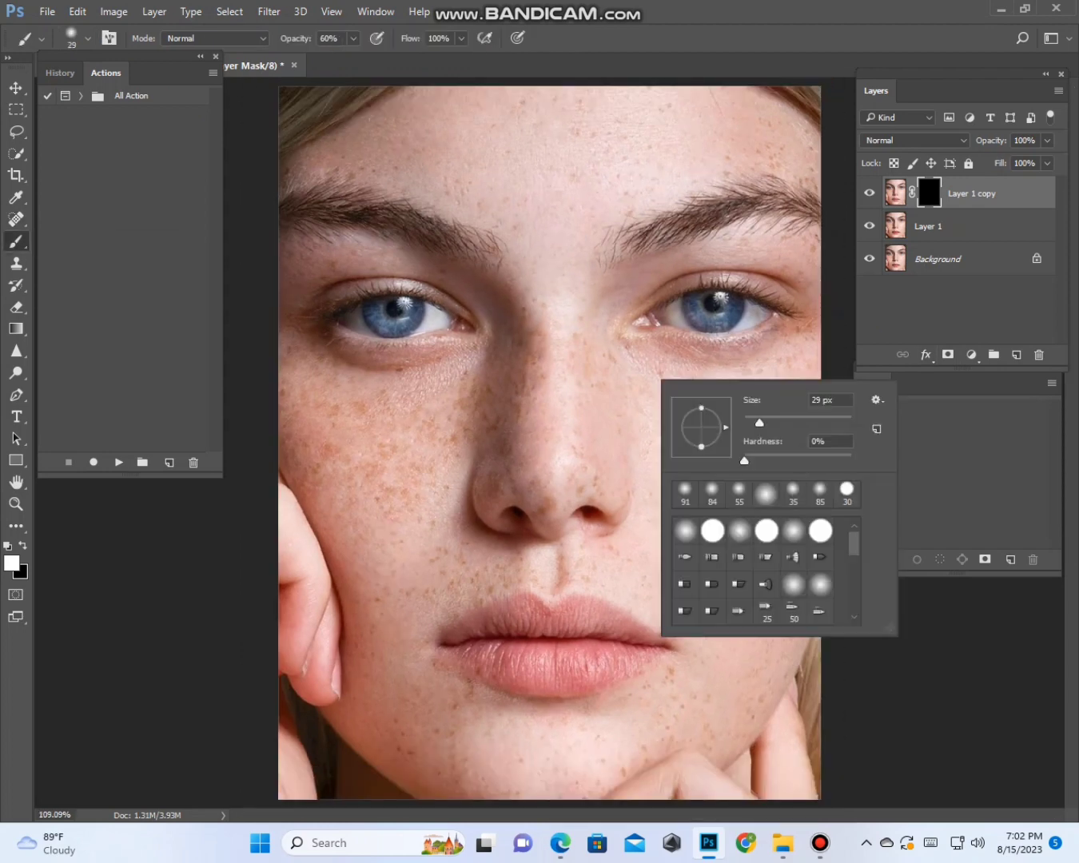
left_click(744, 459)
key("Return")
- Paint white on the mask with a 66 px brush over the nose and up between the eyebrows
scroll(675, 480, "up", 4)
left_click_drag(671, 482, 697, 483, "alt")
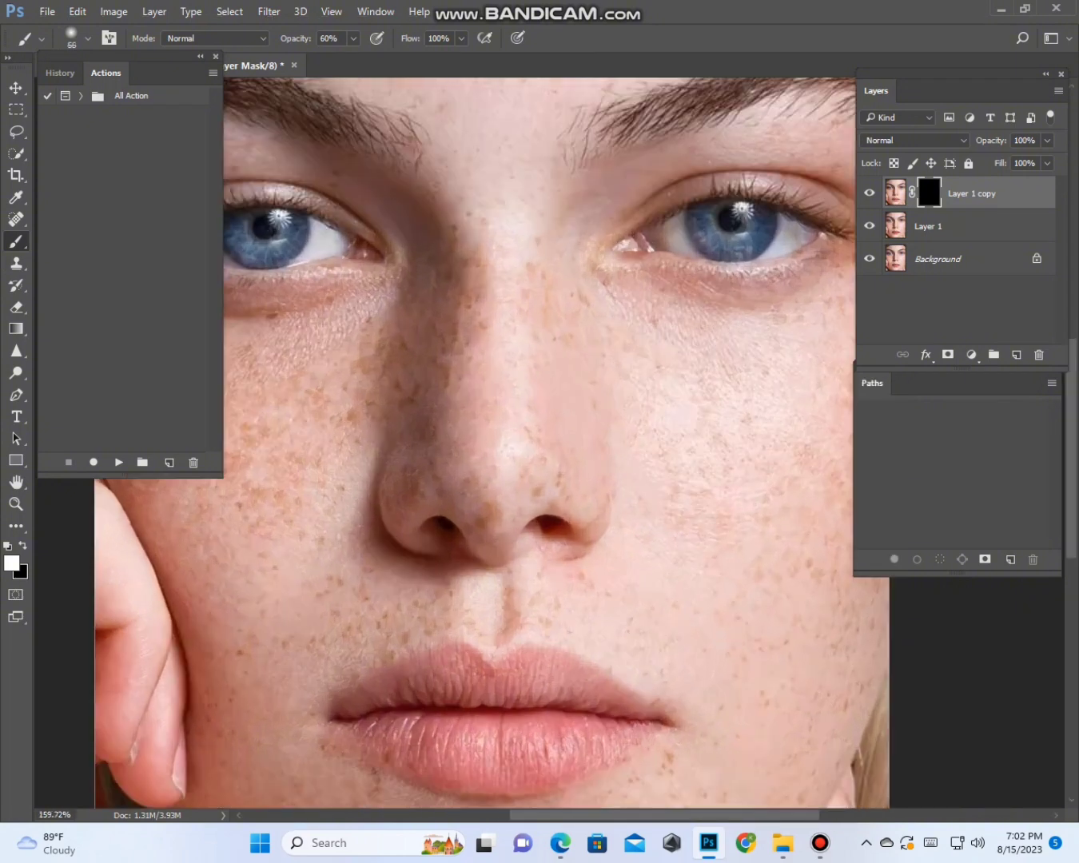
left_click_drag(597, 304, 677, 447)
scroll(677, 448, "up", 3)
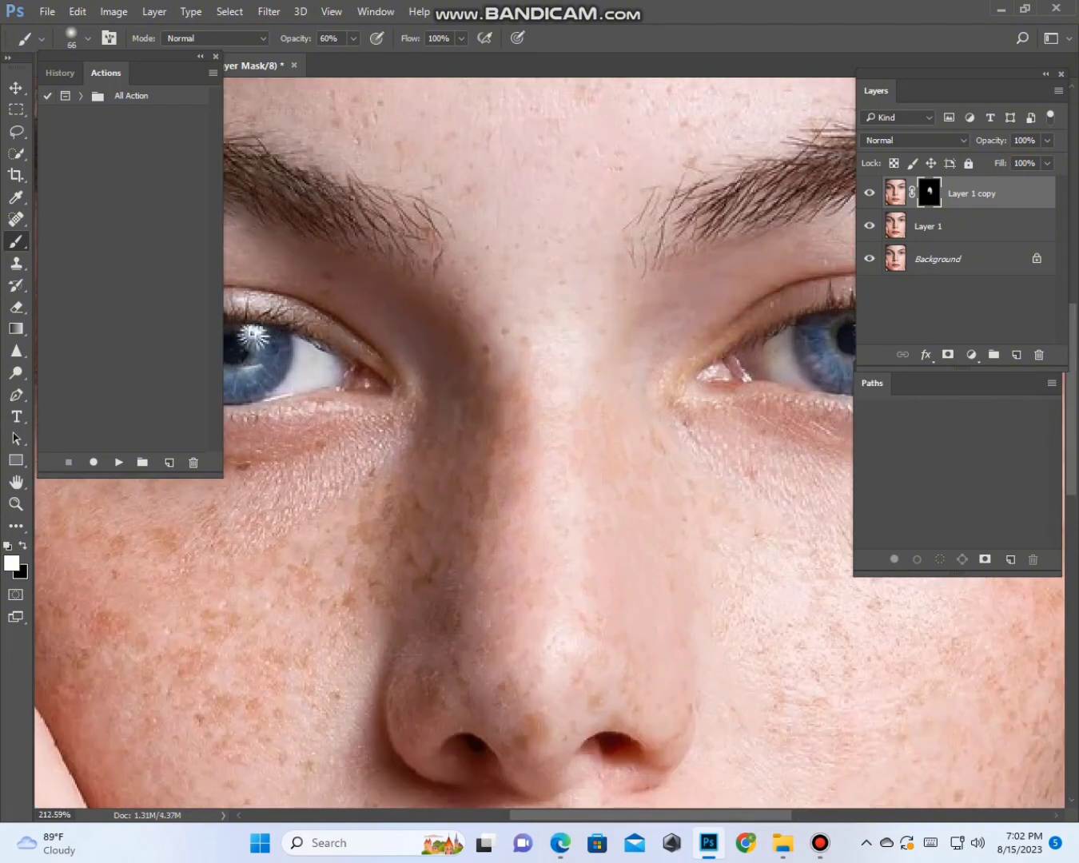
scroll(557, 404, "down", 4)
scroll(587, 444, "up", 4)
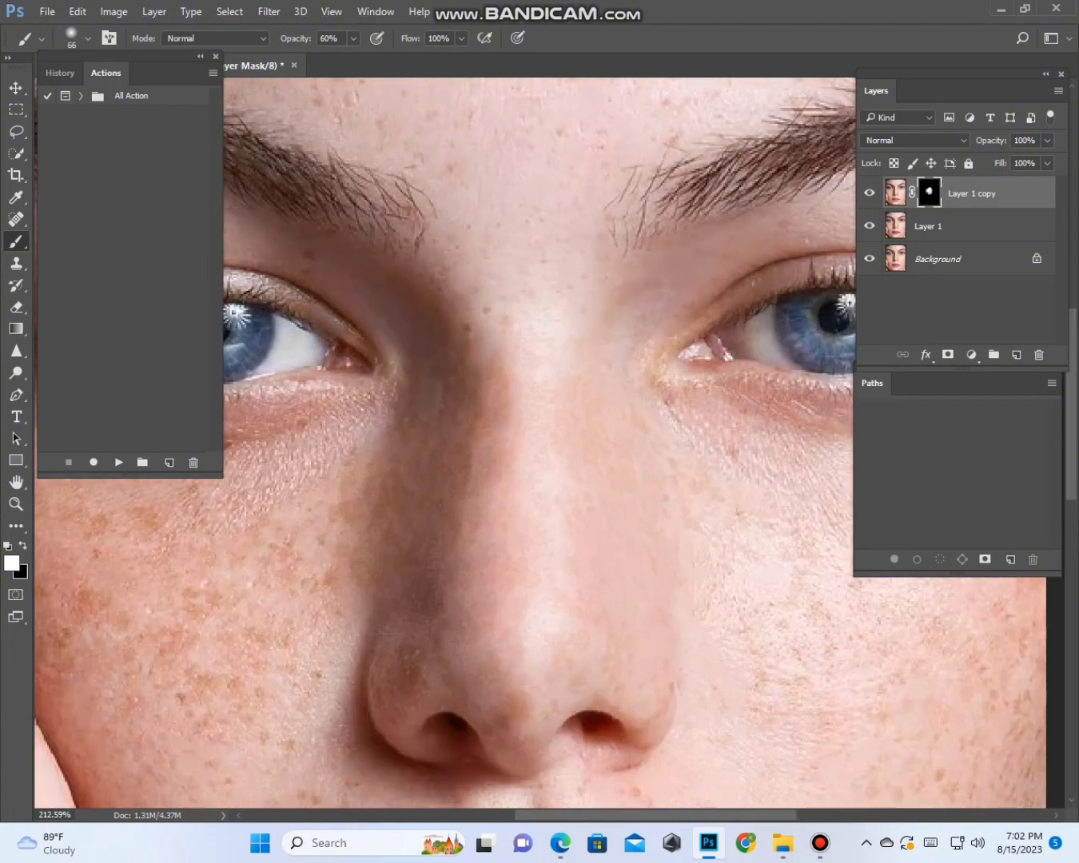
left_click_drag(587, 400, 563, 647)
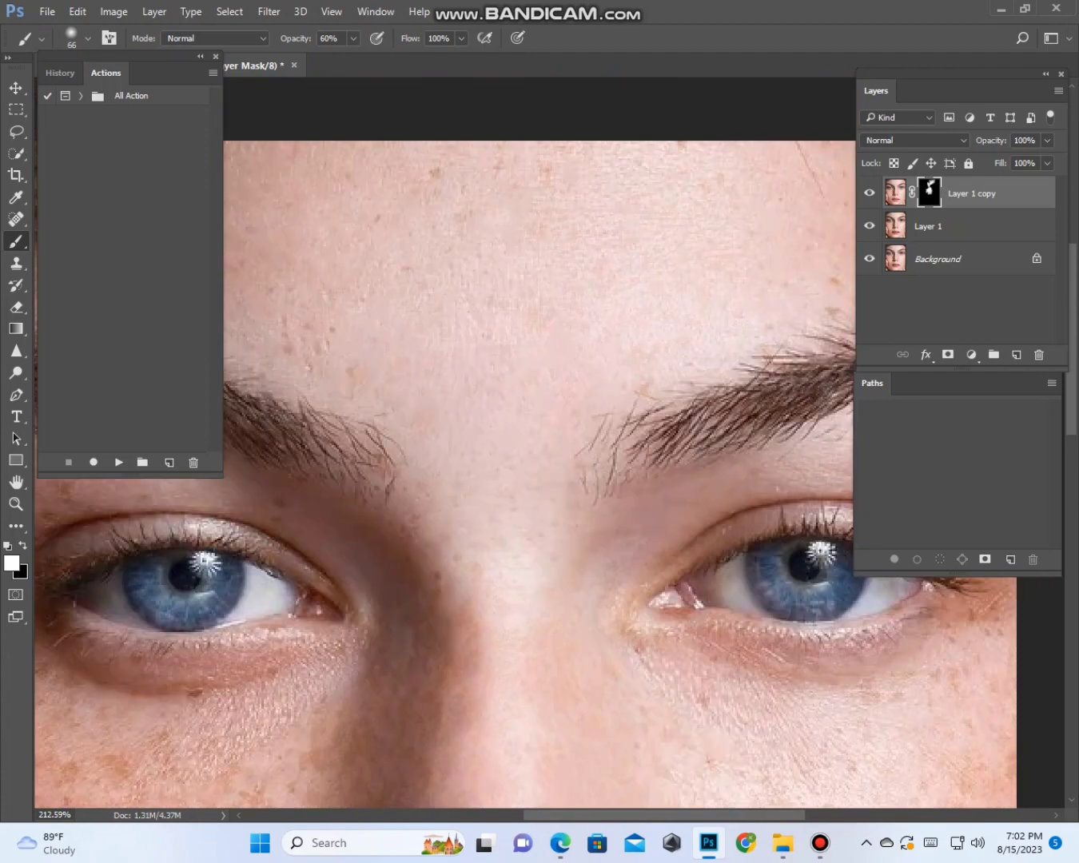
- Paint the mask white across the rest of the forehead and switch to full-screen mode with the menu bar
scroll(546, 267, "down", 3)
scroll(546, 267, "up", 2)
scroll(546, 267, "down", 2)
key("f")
scroll(547, 480, "up", 3)
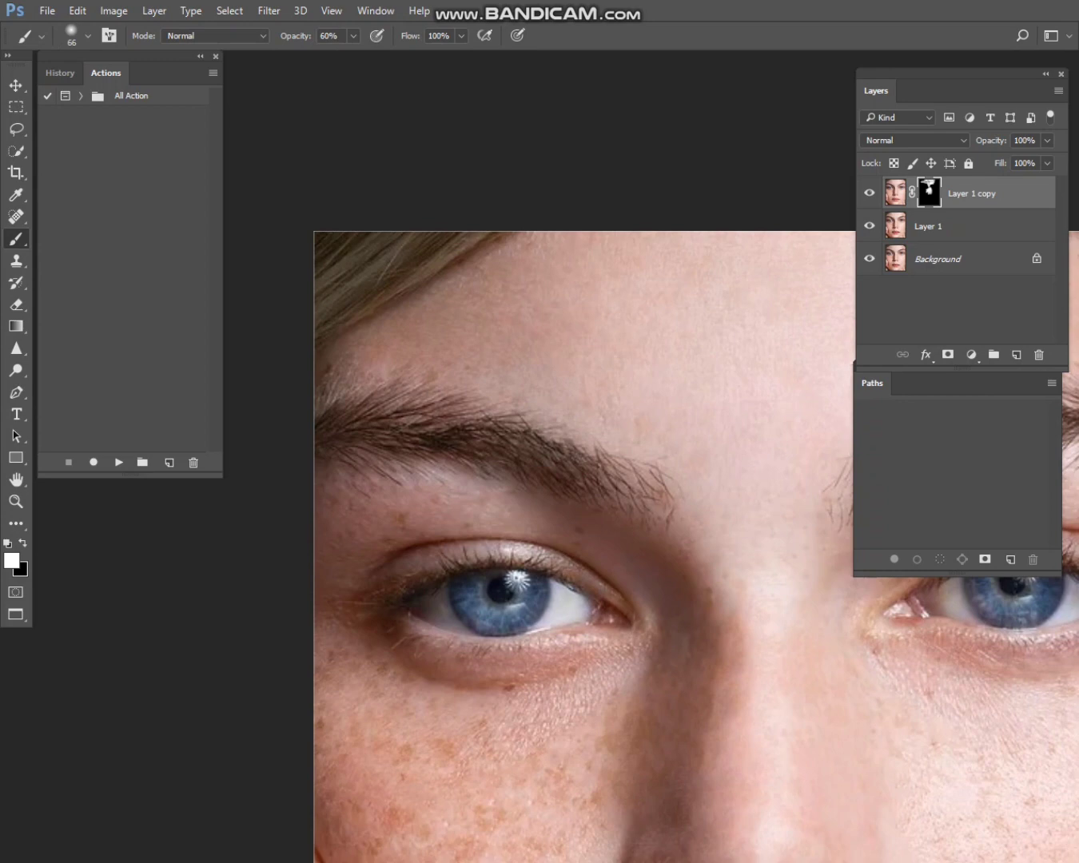
- Paint the mask white over the freckled cheek beside the raised hand, from below the eye down towards the jaw
scroll(676, 415, "down", 4)
left_click_drag(512, 604, 433, 300)
scroll(433, 301, "up", 3)
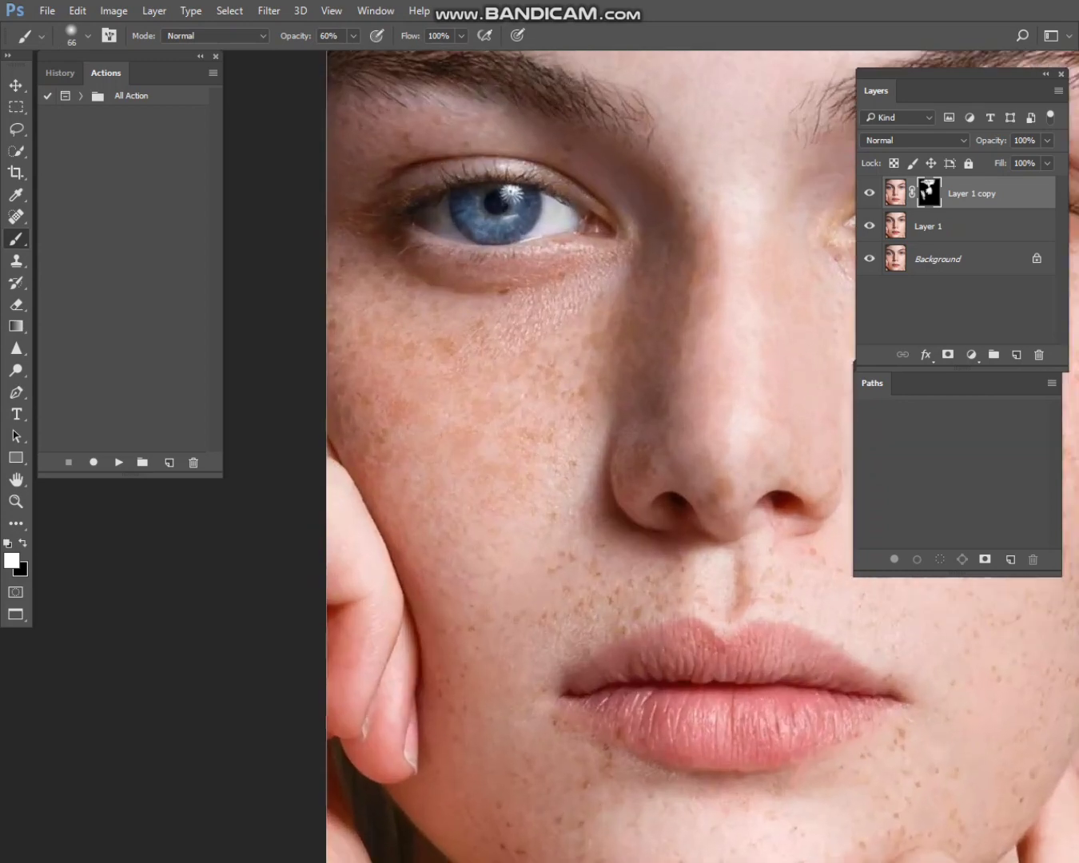
scroll(470, 411, "down", 4)
left_click_drag(455, 621, 388, 415)
scroll(388, 416, "up", 5)
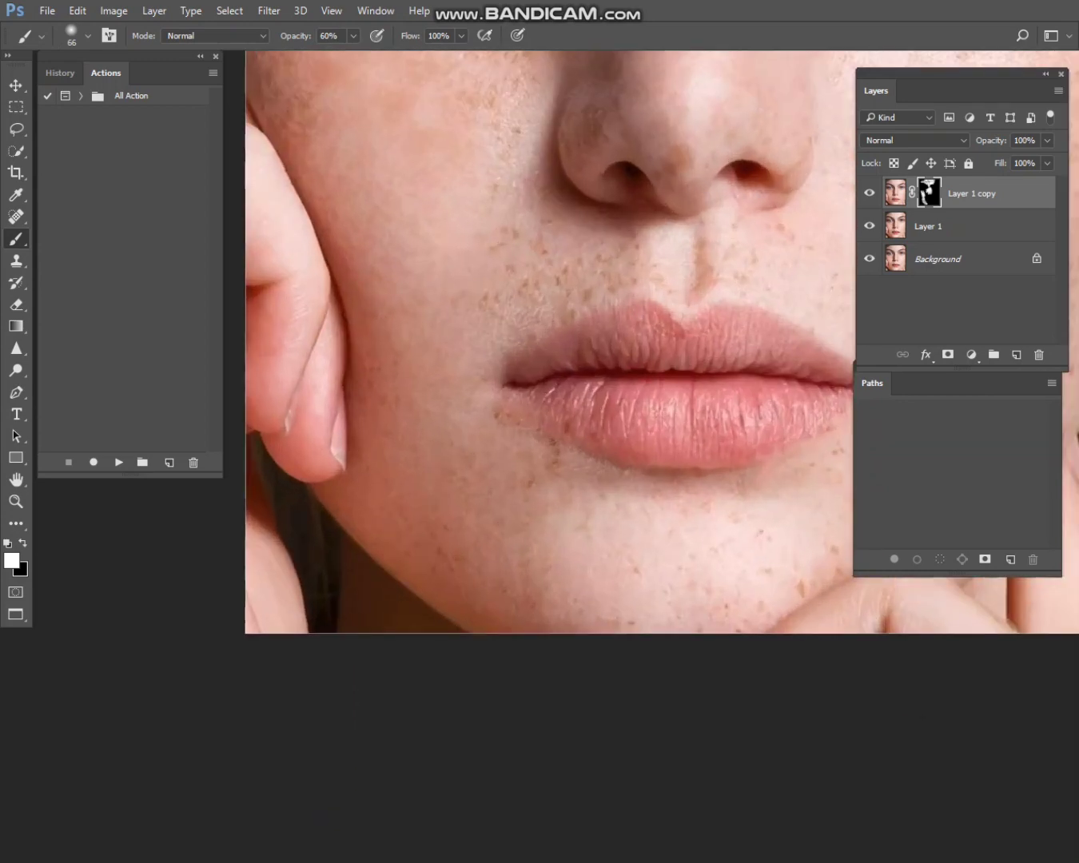
- Paint the mask white over the chin and along the jaw up to the cheek opposite the raised hand
left_click_drag(687, 416, 456, 474)
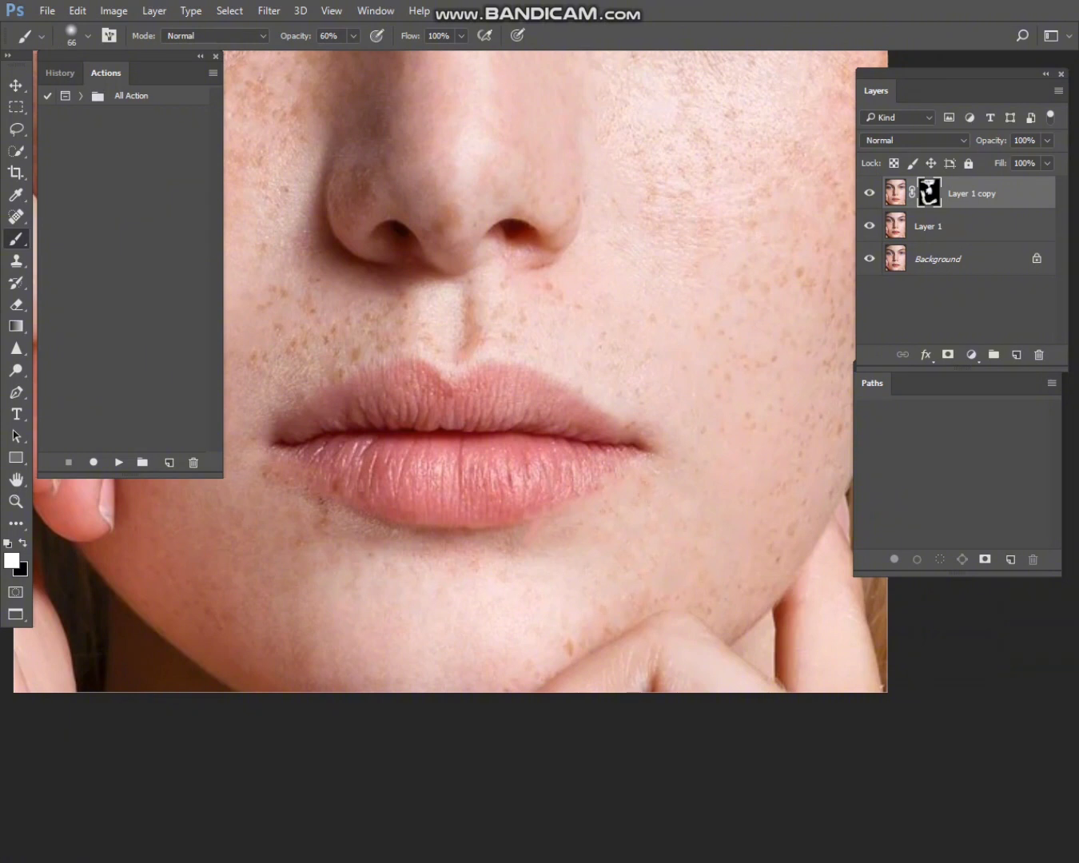
scroll(711, 499, "down", 4)
scroll(733, 496, "up", 4)
left_click_drag(734, 496, 570, 609)
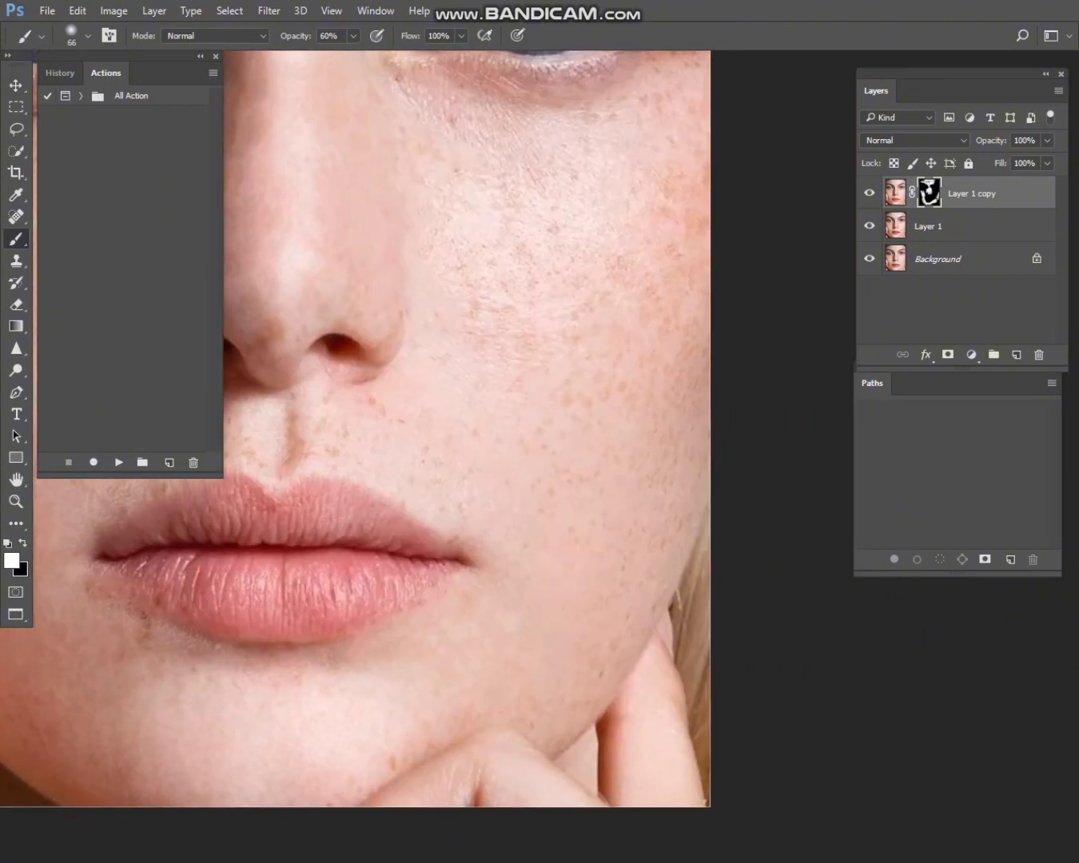
- Paint the mask over the cheek between the nose and the mouth corner, raising the brush opacity to 80%
scroll(643, 449, "up", 3)
mouse_move(551, 300)
left_mouse_down()
mouse_move(585, 435)
mouse_move(489, 422)
left_mouse_up()
left_click_drag(452, 376, 453, 561)
left_click(387, 499)
left_click_drag(338, 597, 670, 605)
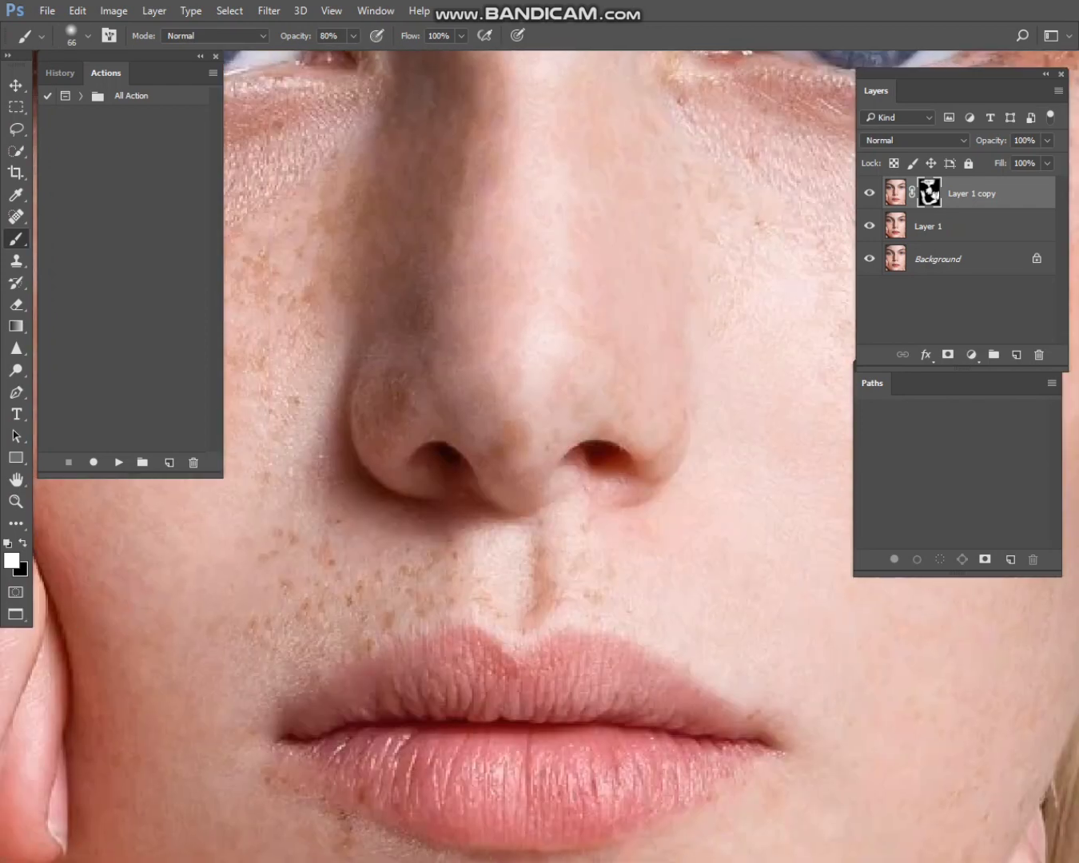
- Paint the mask over the freckles beside the nose and above the mouth corner, using brush sizes of 34 and 61 px
scroll(670, 605, "down", 5)
left_click_drag(533, 562, 507, 561)
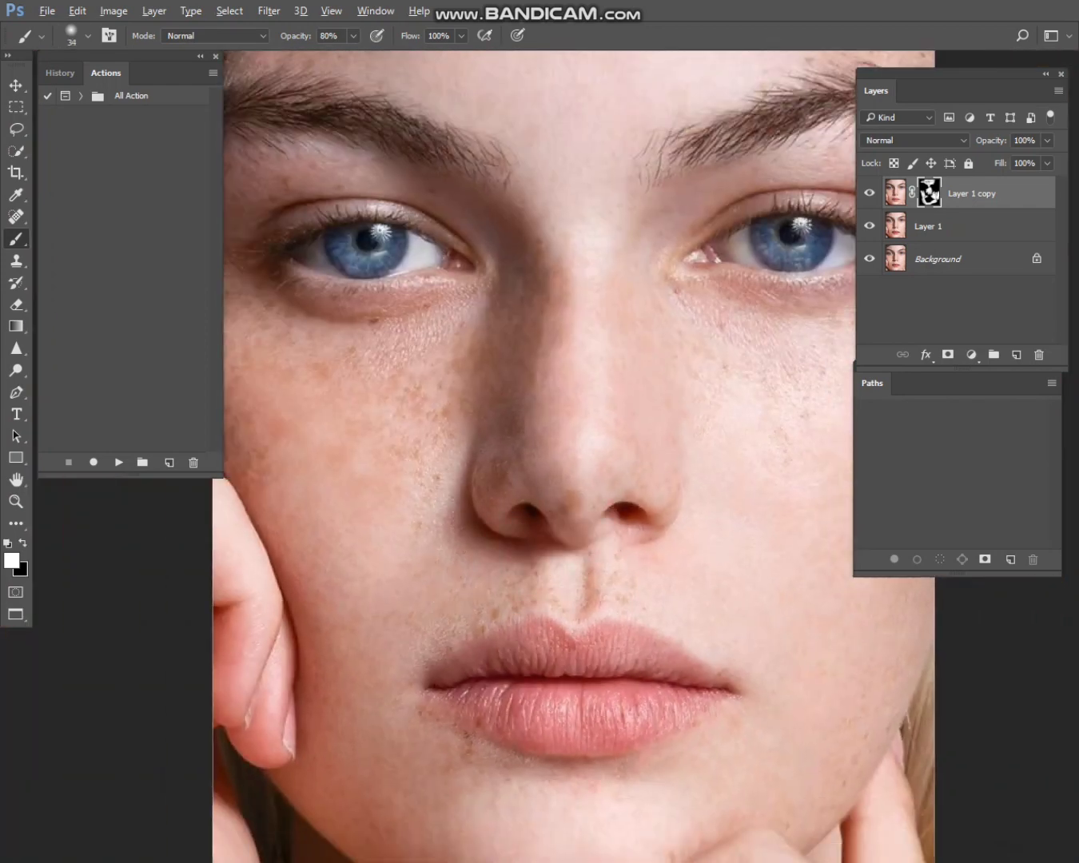
left_click_drag(447, 484, 453, 485)
scroll(536, 206, "down", 2)
left_click_drag(537, 205, 553, 206)
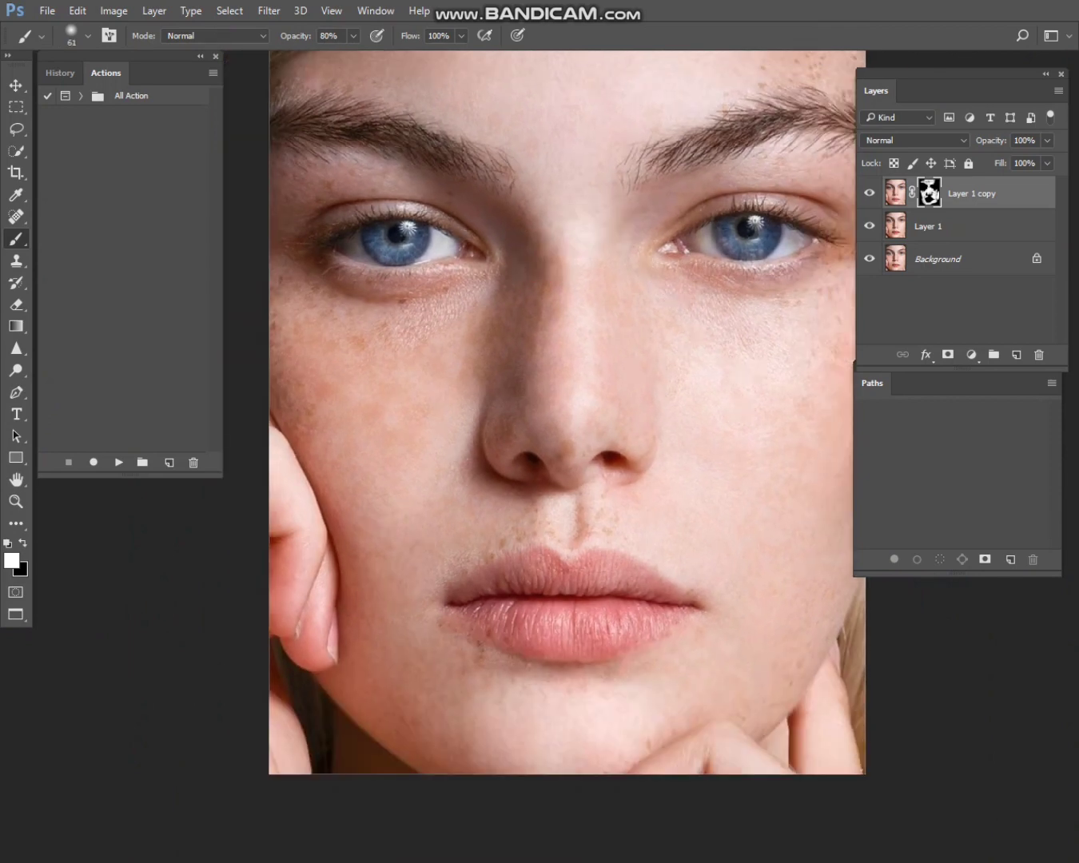
- Paint the mask with a 67 px brush over the remaining freckles on the outer parts of both cheeks
mouse_move(640, 360)
left_mouse_down()
mouse_move(579, 389)
mouse_move(460, 403)
left_mouse_up()
left_click_drag(596, 549, 613, 549)
left_click_drag(436, 612, 585, 378)
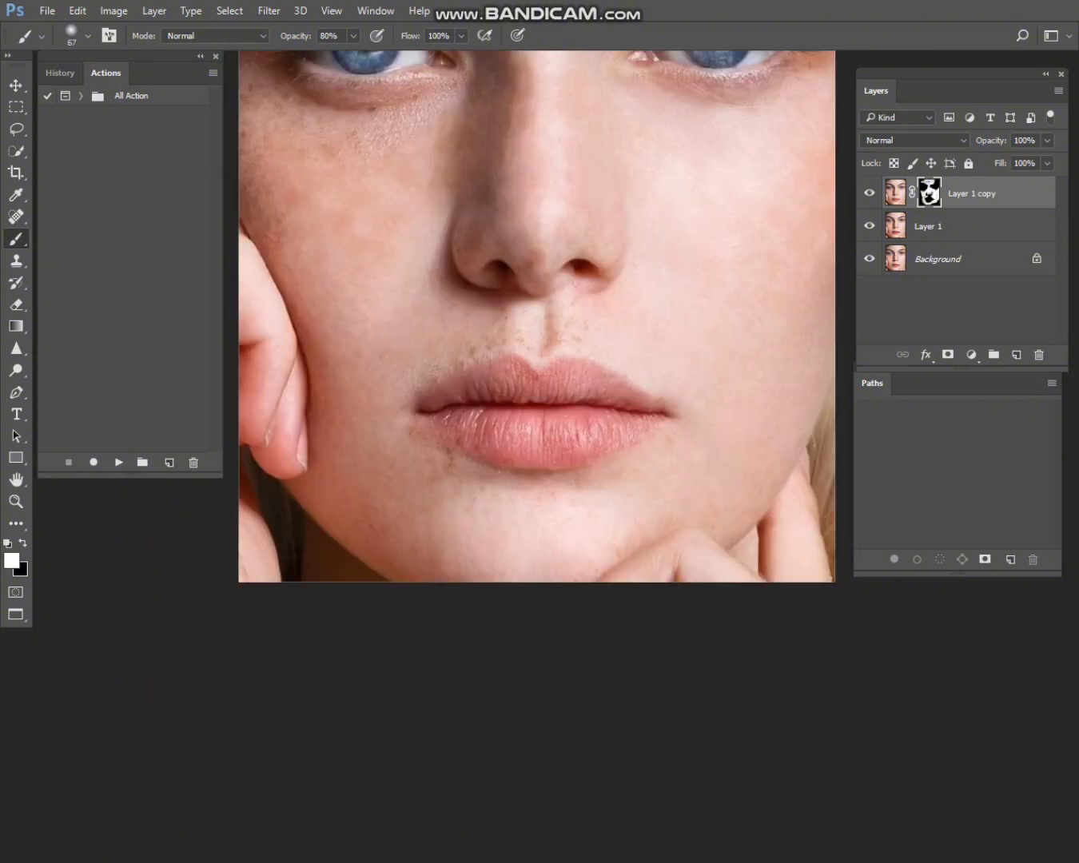
left_click_drag(536, 320, 619, 584)
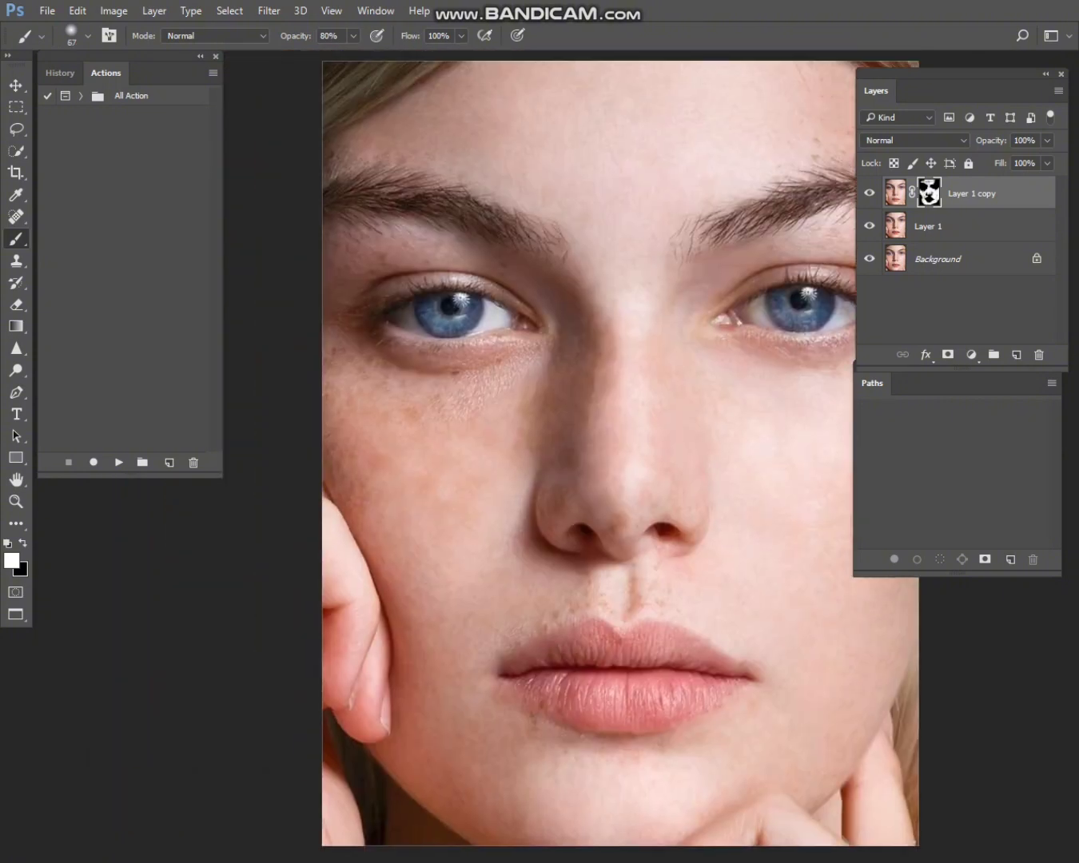
scroll(328, 351, "up", 3)
scroll(419, 453, "down", 2)
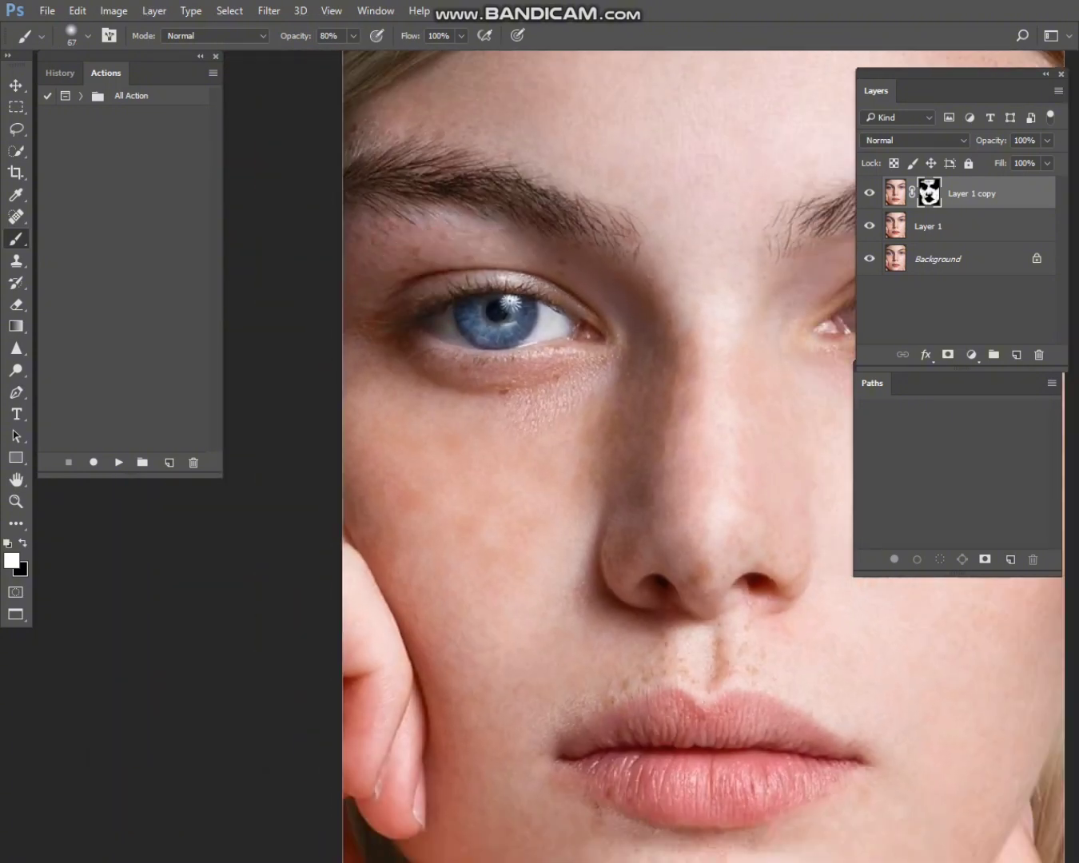
- Paint the mask with a 19 px brush around the eye above the raised hand, between its outer corner and the eyebrow
left_click_drag(375, 298, 356, 298)
mouse_move(427, 279)
left_mouse_down()
mouse_move(547, 278)
mouse_move(564, 288)
left_mouse_up()
mouse_move(563, 287)
left_mouse_down()
mouse_move(590, 487)
mouse_move(540, 483)
left_mouse_up()
scroll(589, 484, "up", 1)
scroll(385, 498, "down", 1)
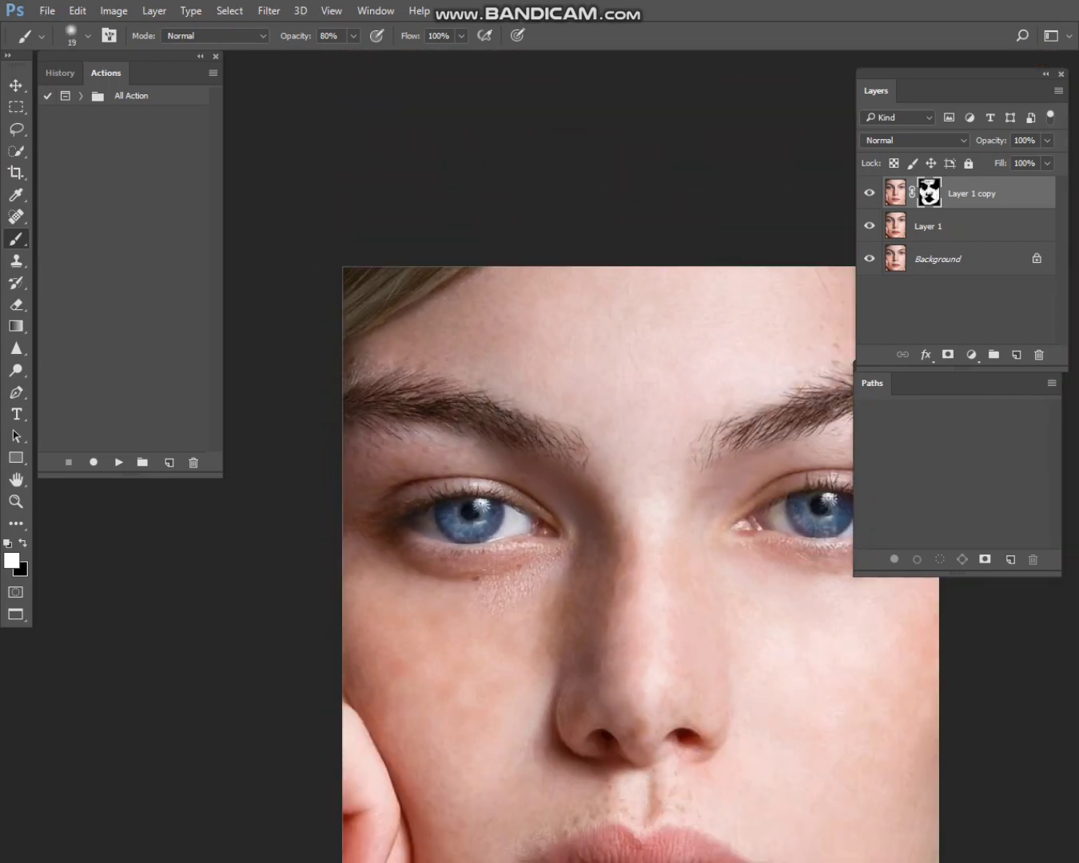
- Paint the mask around the opposite eye and temple with 56 and 43 px brushes, undoing the stroke across the eyebrow
left_click_drag(664, 497, 414, 556)
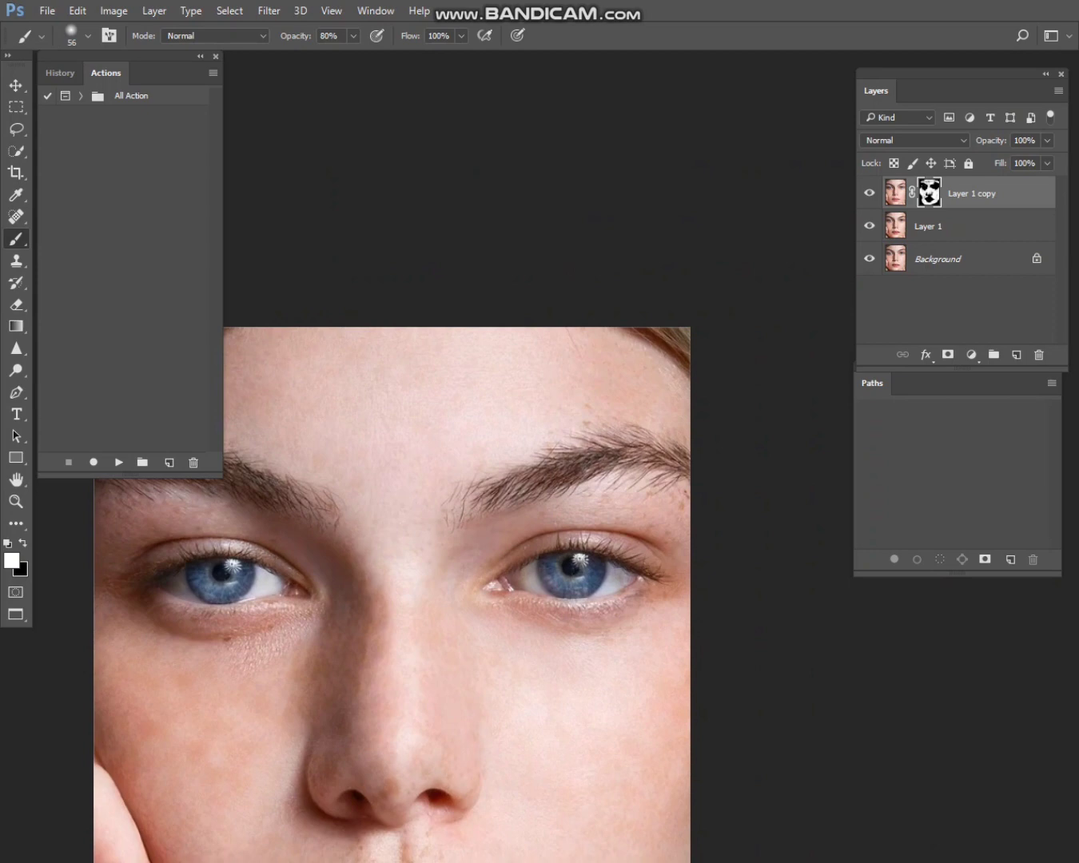
left_click_drag(538, 482, 639, 570)
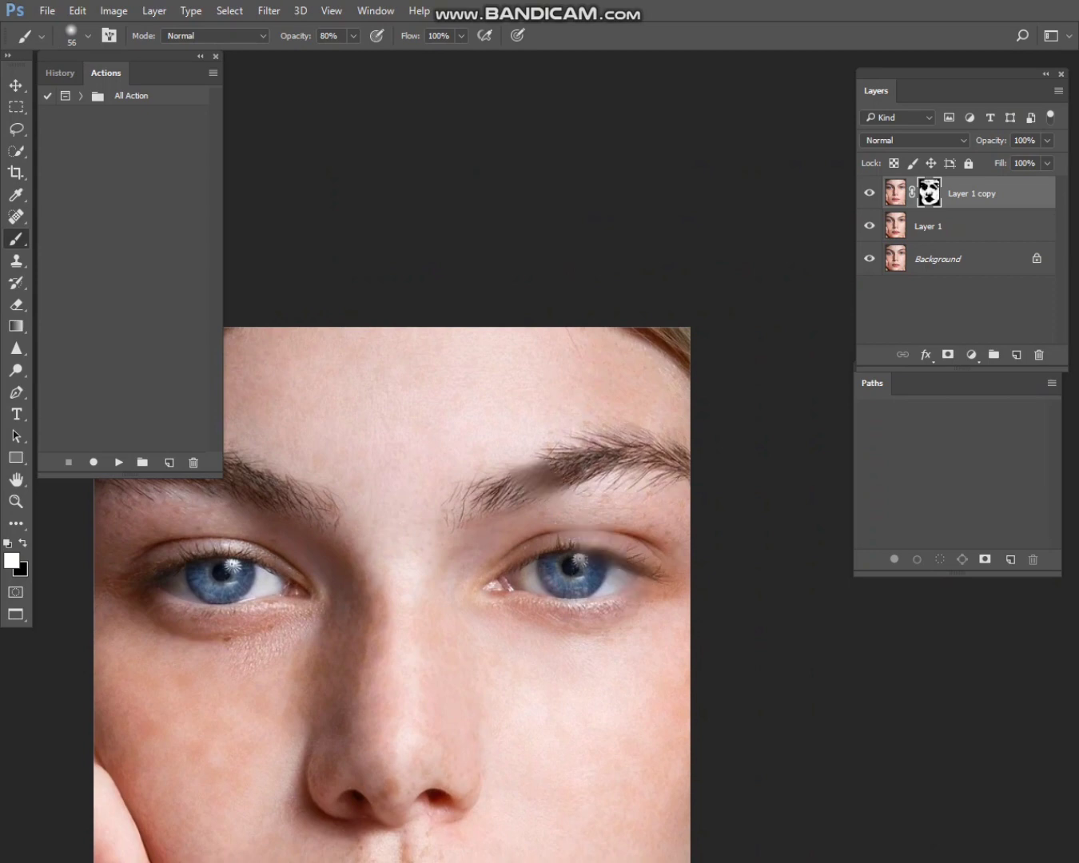
key("ctrl+z")
scroll(598, 519, "up", 4)
mouse_move(654, 712)
left_mouse_down()
mouse_move(658, 446)
mouse_move(647, 444)
left_mouse_up()
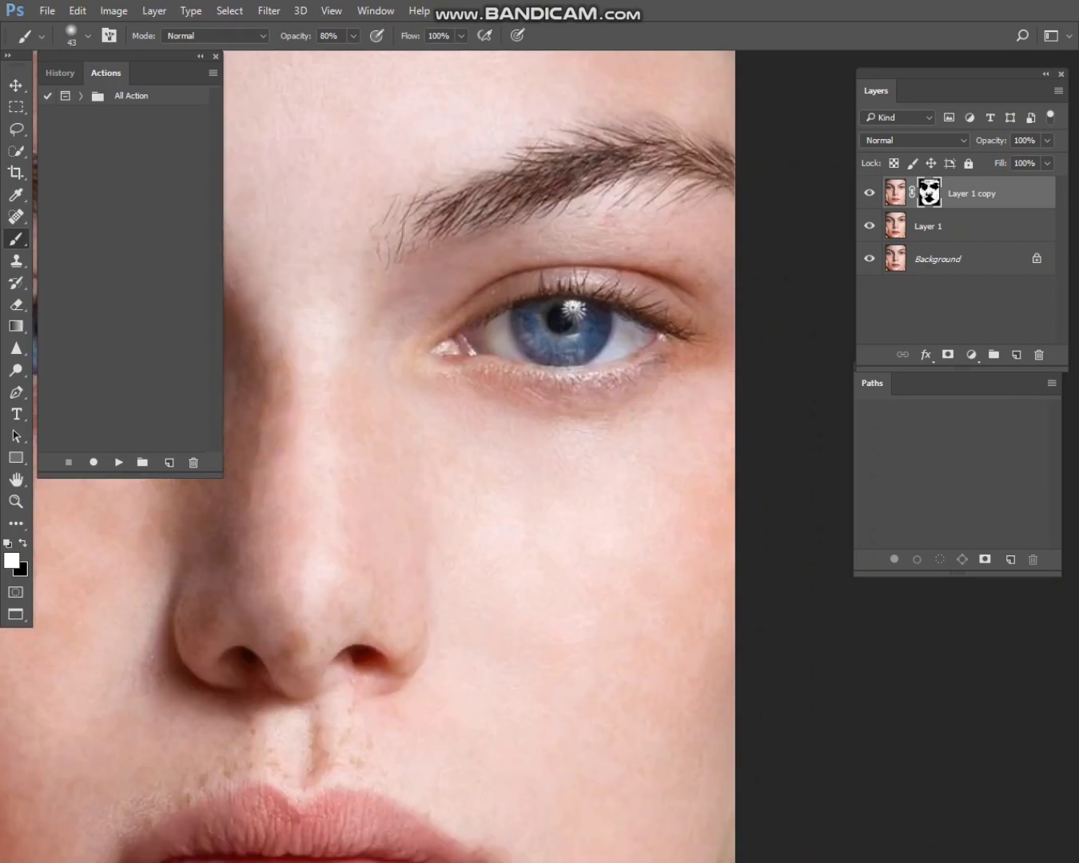
- Paint the mask with a 43 px brush over the freckles above the upper lip and the mole below the eye
scroll(512, 512, "down", 4)
left_click_drag(511, 512, 655, 303)
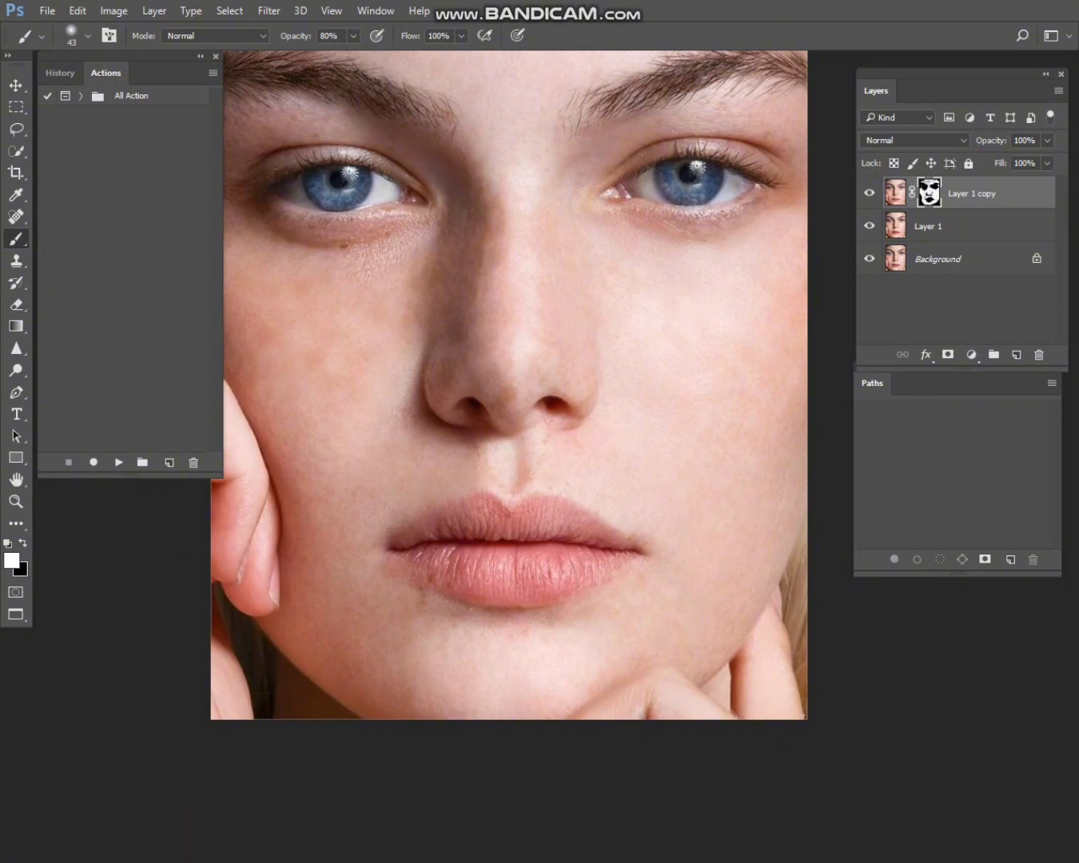
left_click_drag(480, 384, 626, 543)
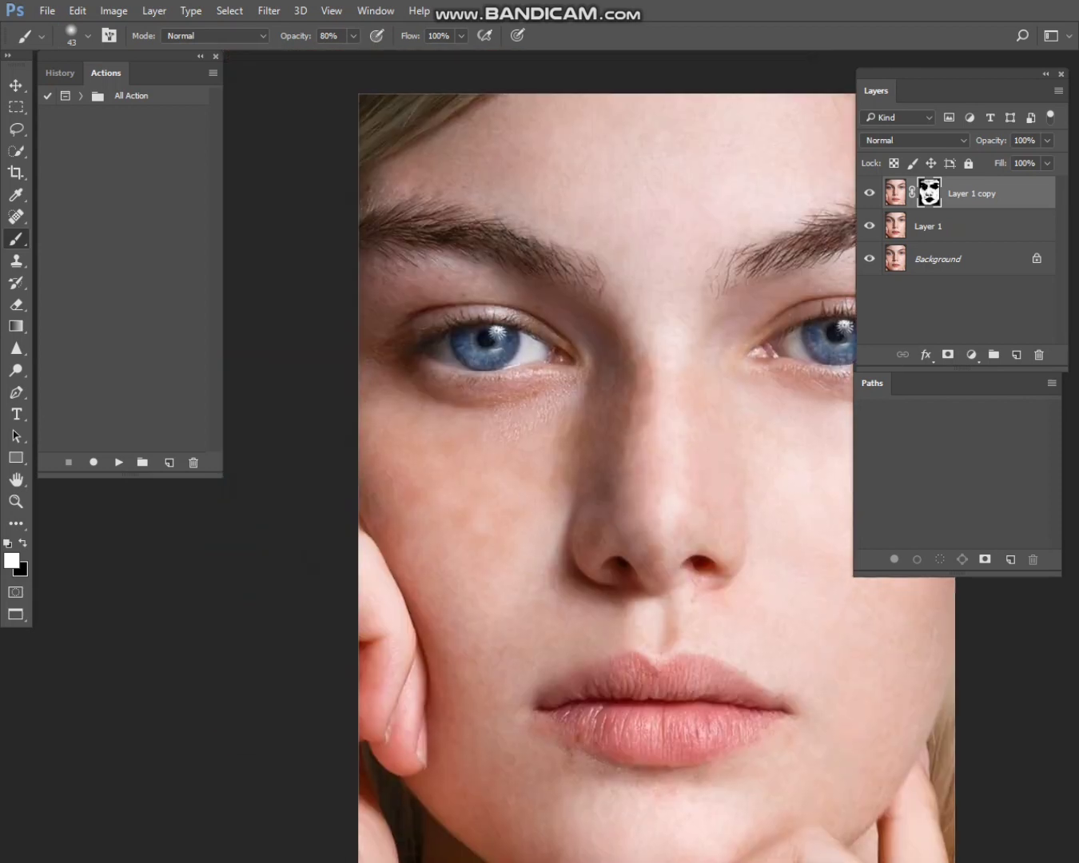
- Refine the mask around the eye and eyebrow above the raised hand with a 35 px brush, and enlarge the brush to 57 px
scroll(433, 296, "up", 3)
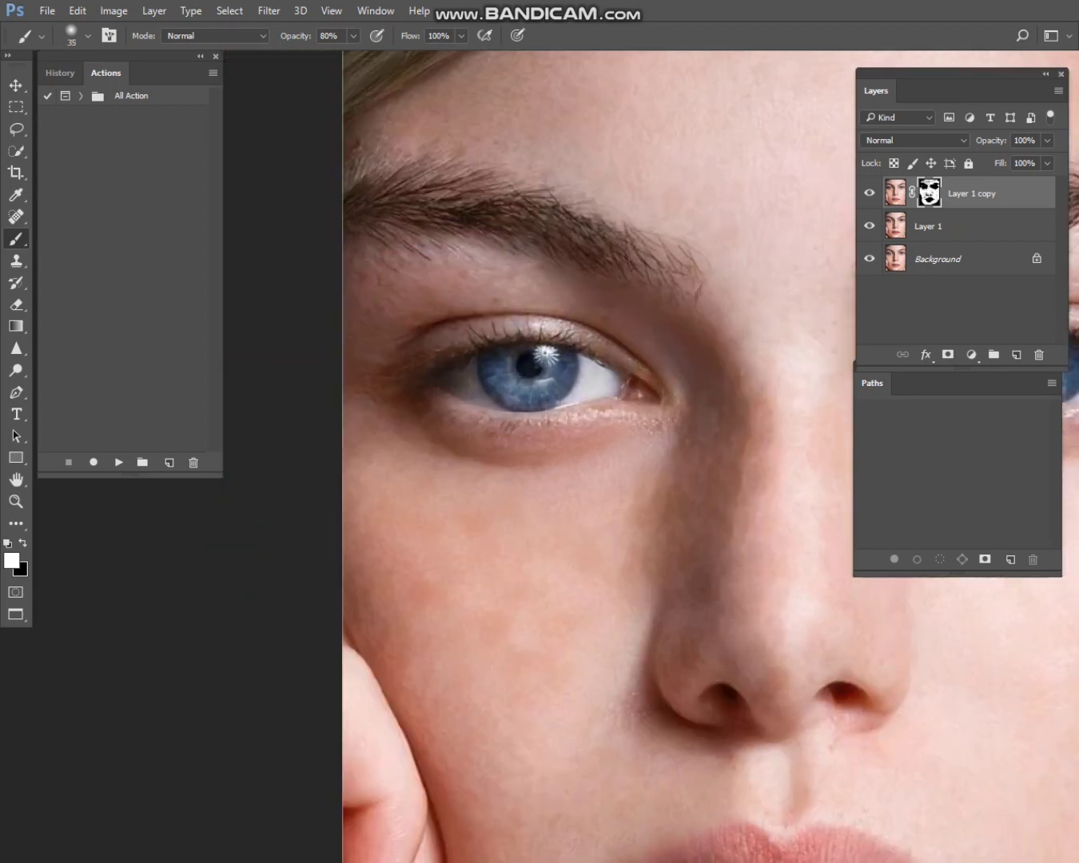
left_click_drag(419, 134, 408, 135)
left_click_drag(657, 78, 547, 296)
left_click_drag(549, 285, 580, 285)
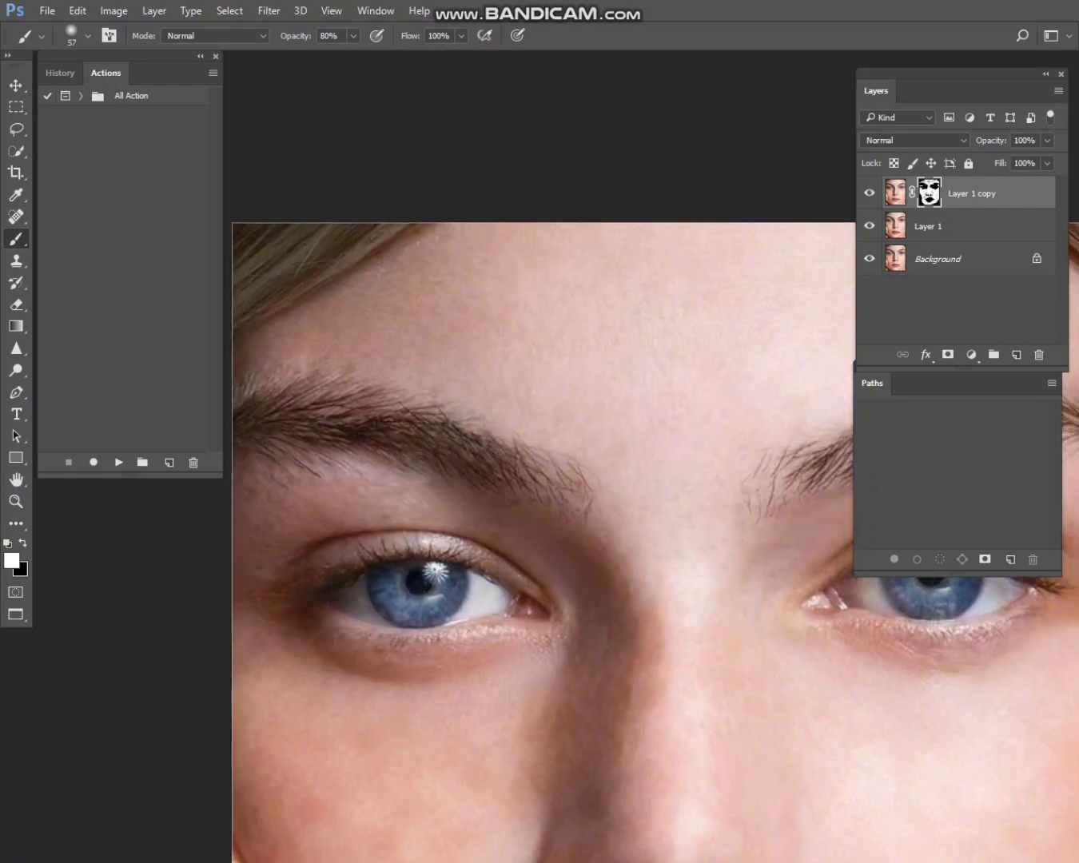
- Paint the mask with a 33 px brush over the leftover spots along the lower lip's edge and the mouth corner
scroll(643, 331, "down", 2)
scroll(640, 330, "down", 3)
scroll(708, 572, "up", 3)
left_click_drag(697, 600, 678, 600)
scroll(599, 668, "up", 5)
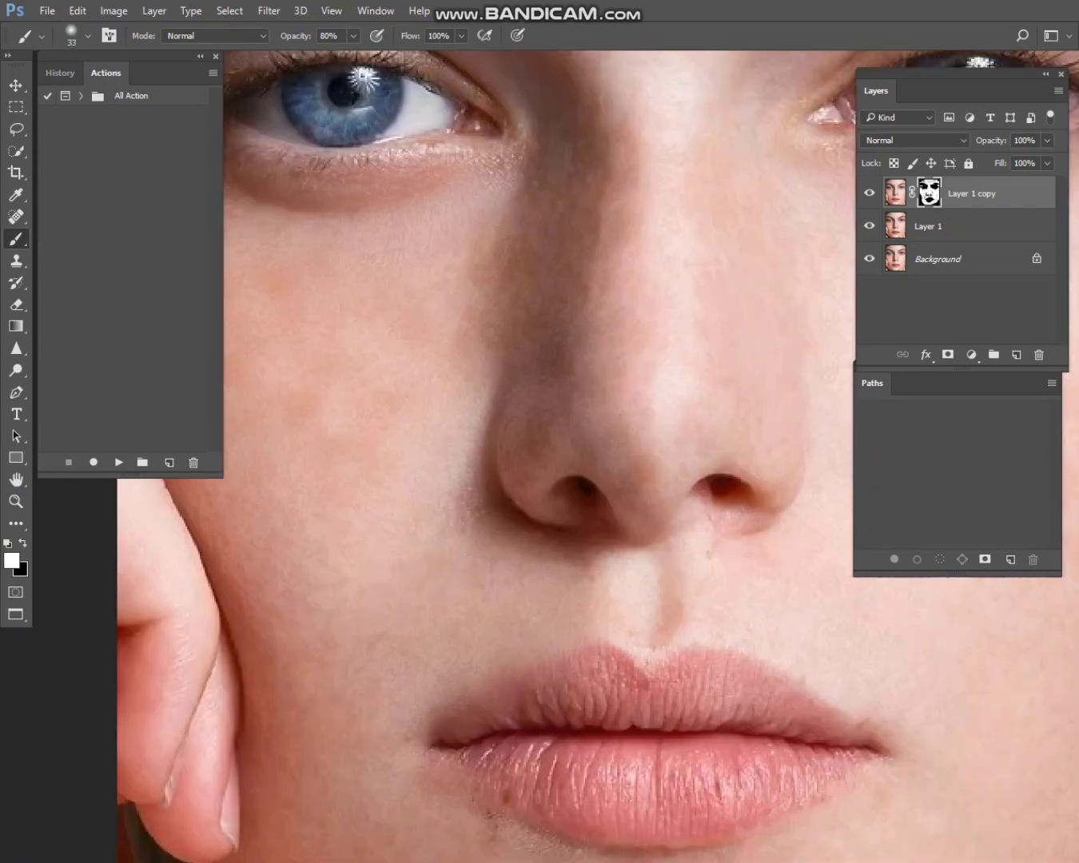
left_click_drag(600, 667, 596, 374)
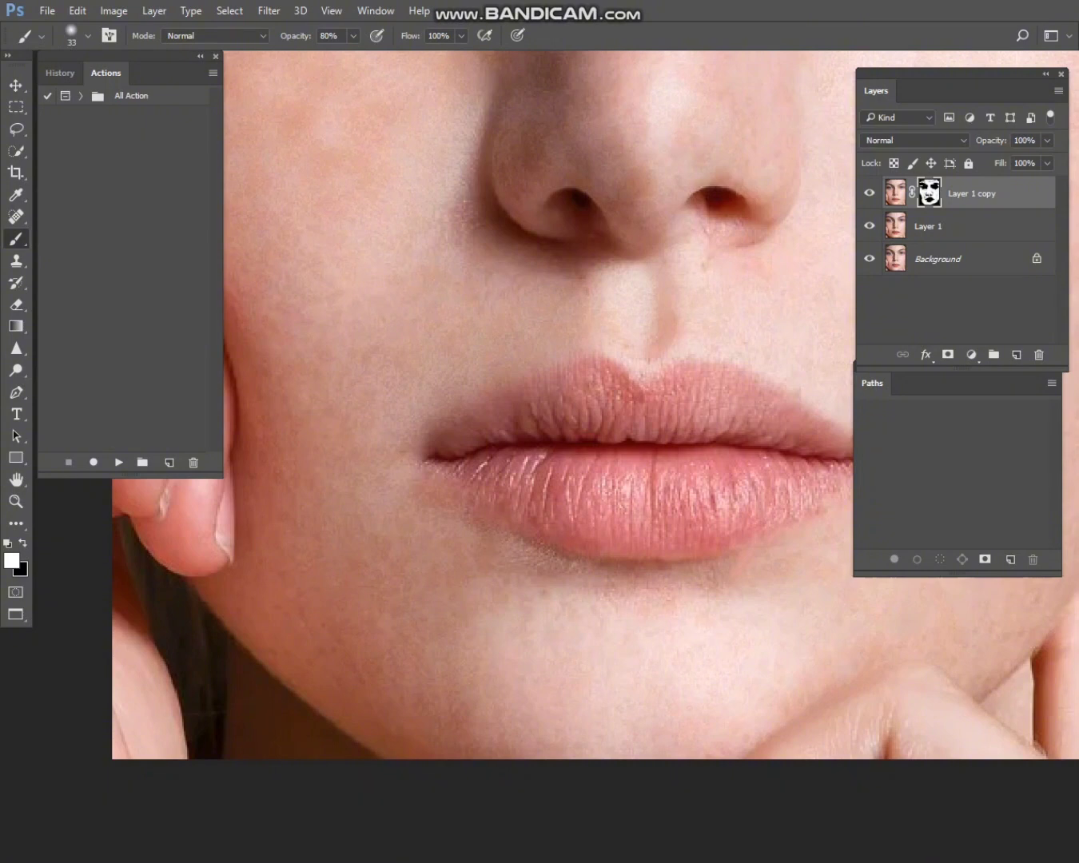
scroll(394, 614, "down", 6)
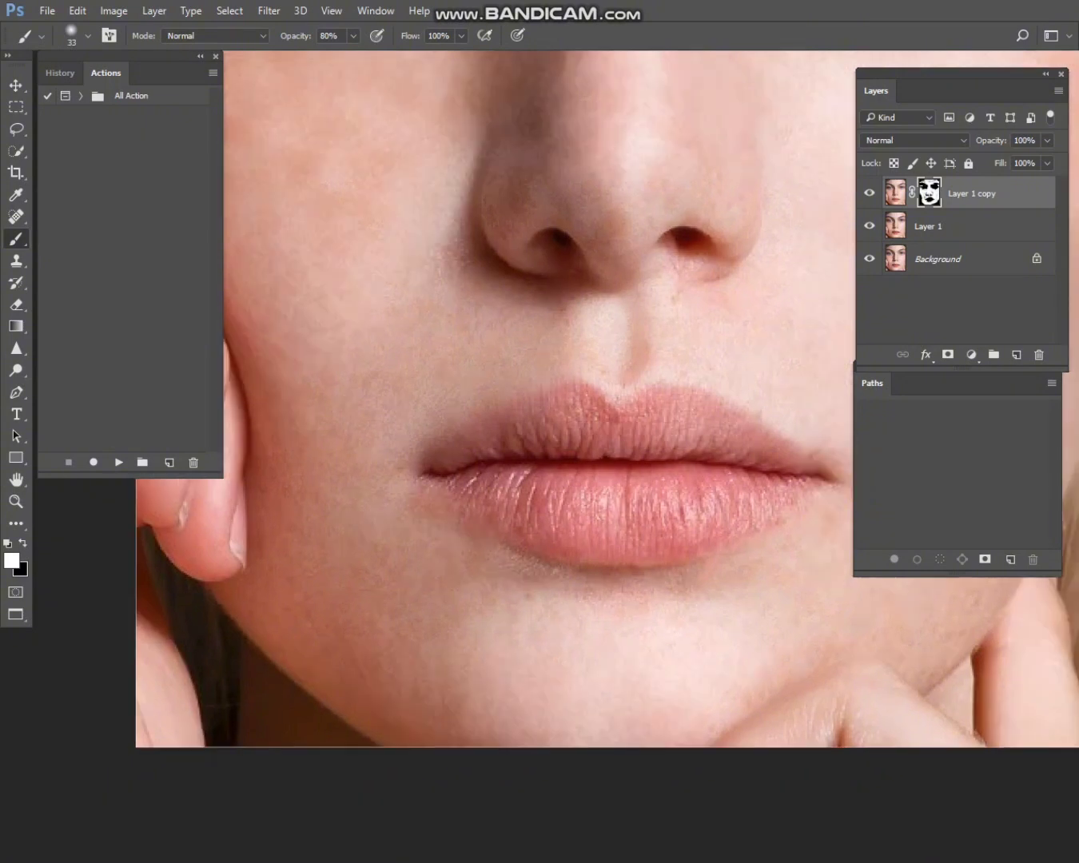
- Inspect the smoothed skin around the face and compare it with the masked Layer 1 copy hidden and shown
scroll(572, 338, "up", 5)
scroll(471, 211, "down", 6)
scroll(733, 319, "up", 5)
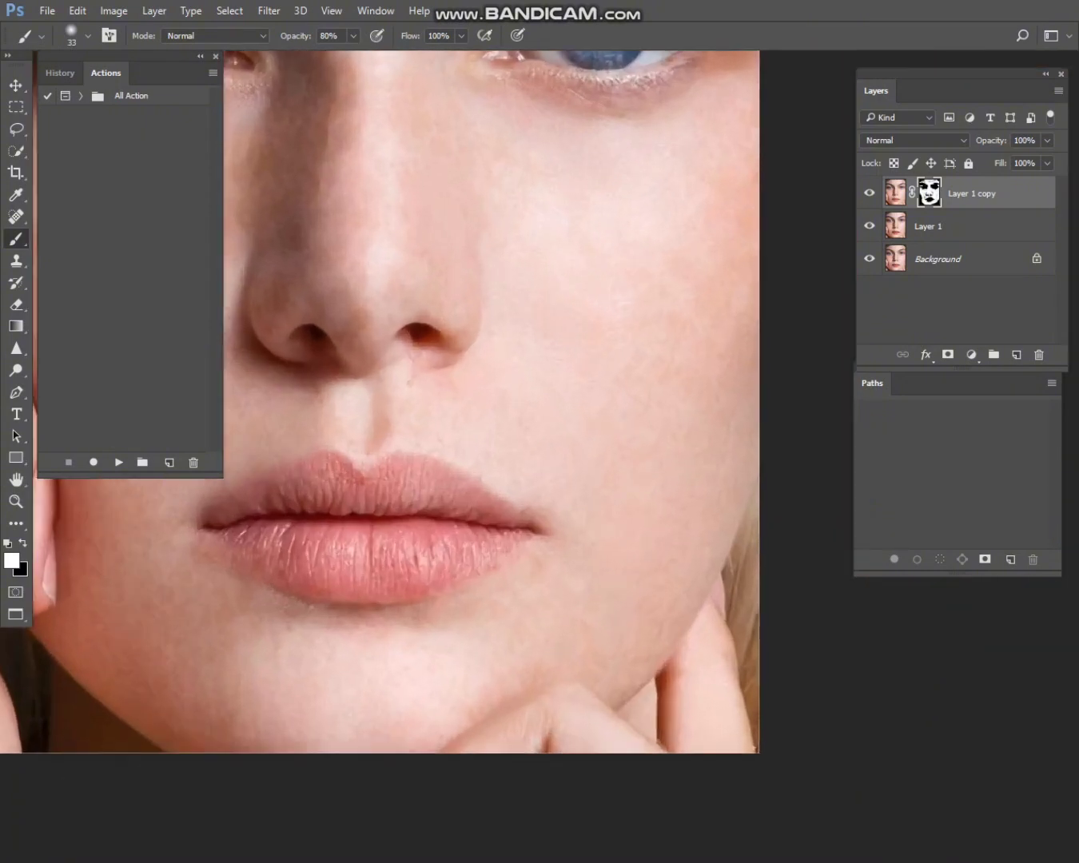
scroll(713, 496, "down", 6)
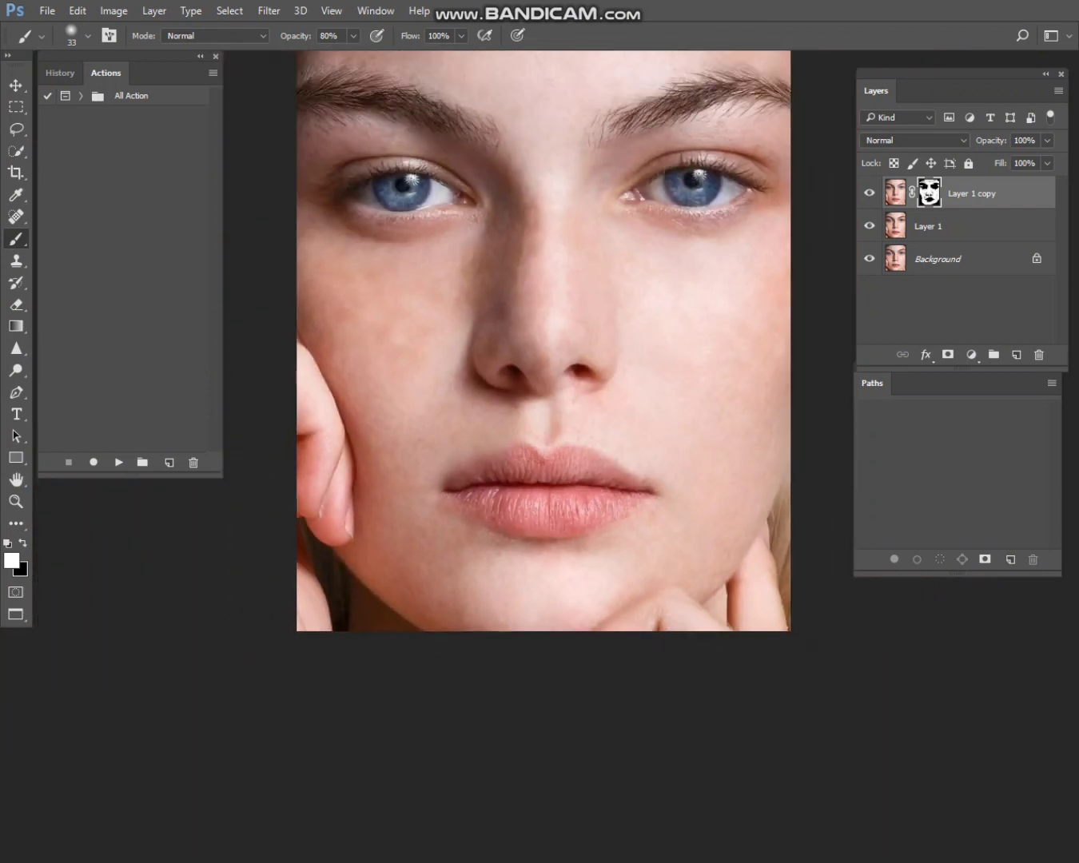
scroll(354, 322, "down", 2)
left_click(870, 193)
left_click(870, 194)
left_click(870, 193)
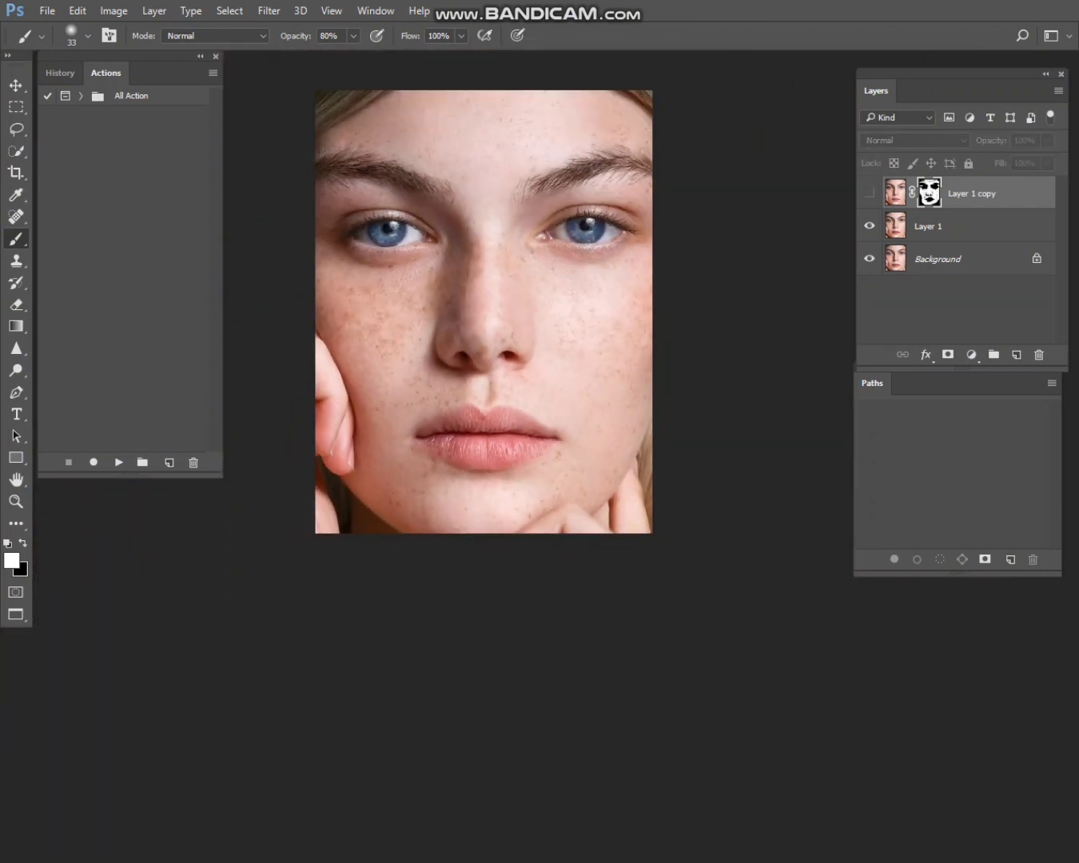
scroll(715, 223, "up", 3)
scroll(846, 255, "down", 4)
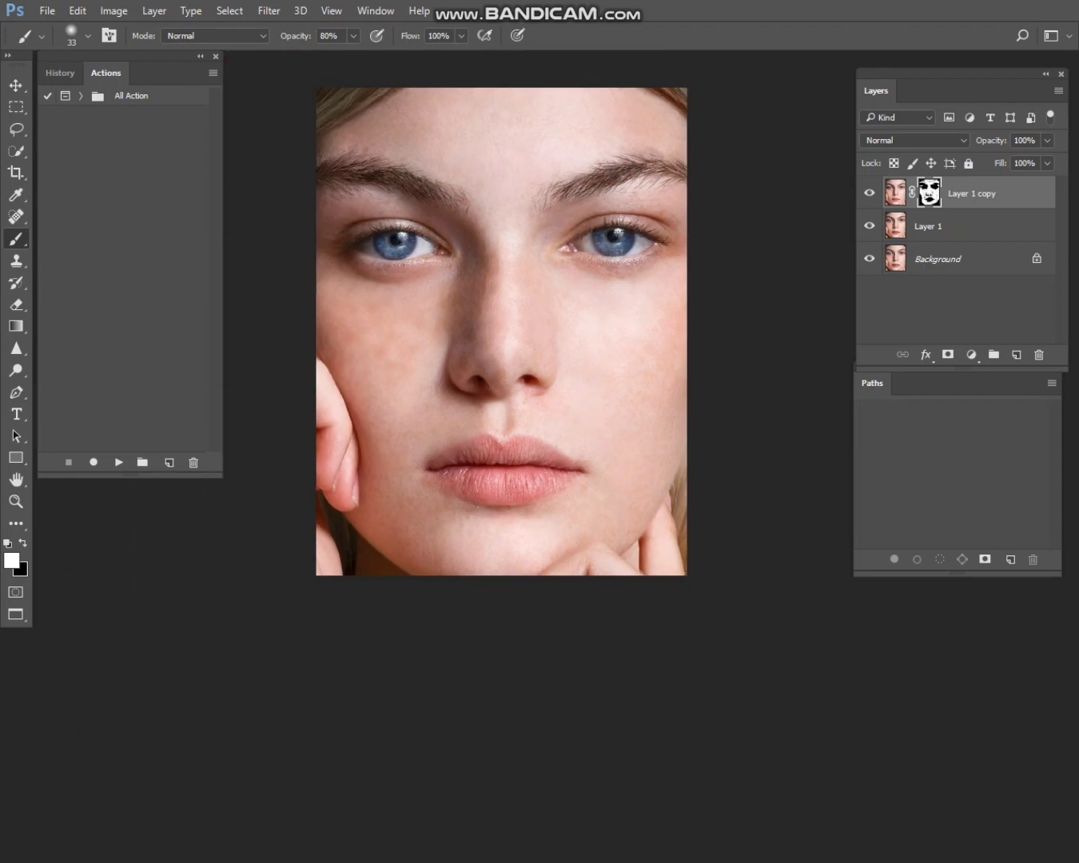
- Apply the layer mask to Layer 1 copy and merge that layer down into Layer 1
right_click(929, 193)
left_click(951, 246)
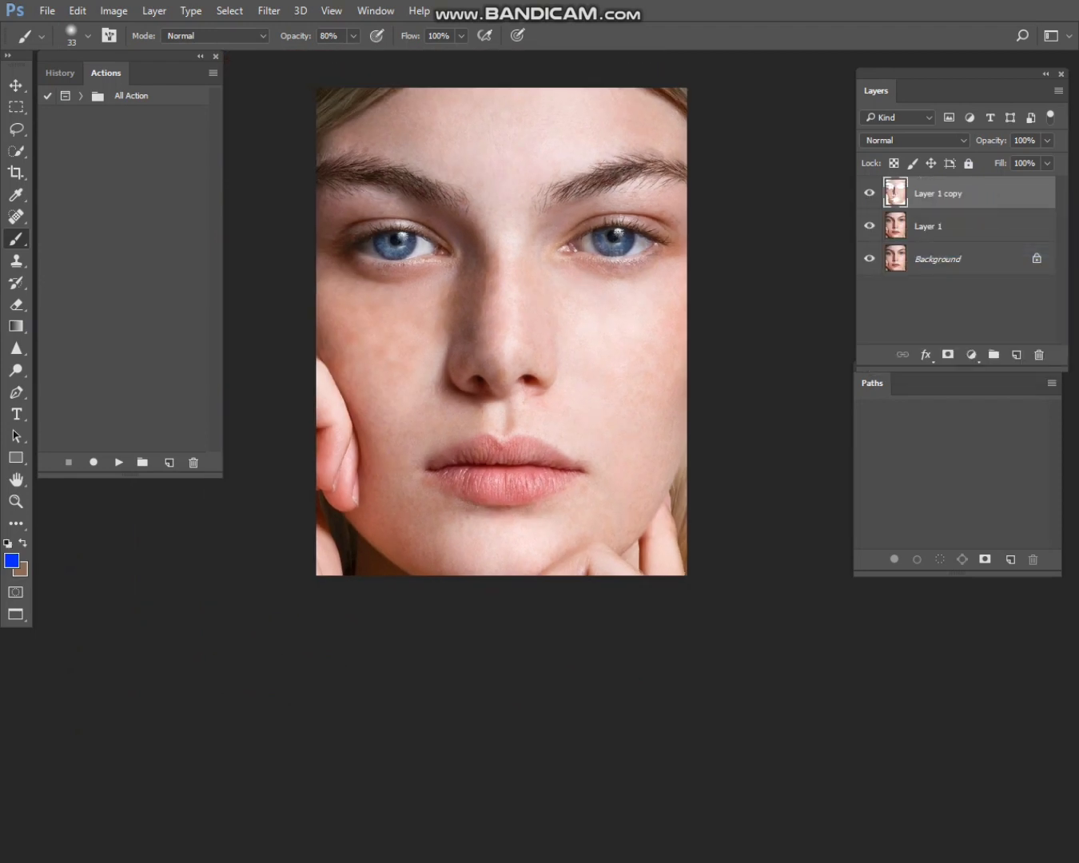
key("ctrl+e")
scroll(484, 373, "up", 3)
key("p")
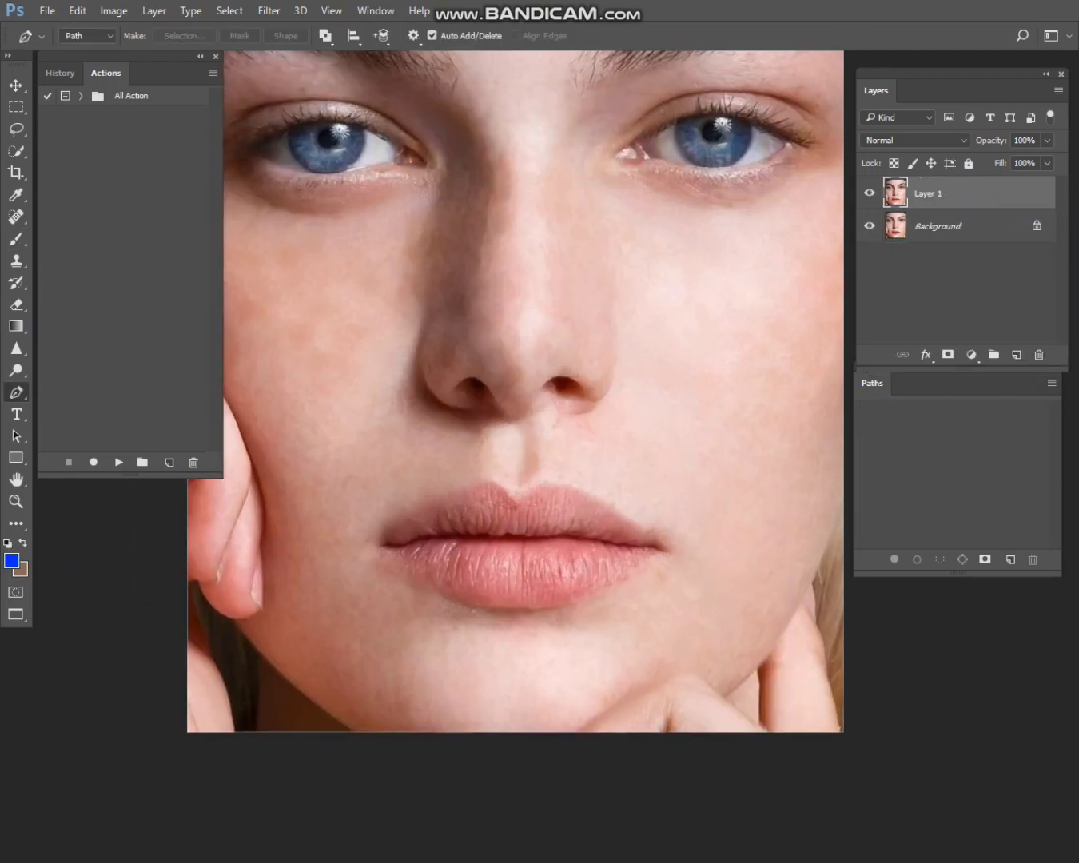
- Duplicate Layer 1 twice and convert both copies to smart objects
scroll(516, 392, "down", 2)
scroll(515, 392, "up", 1)
scroll(517, 392, "down", 1)
scroll(656, 568, "down", 1)
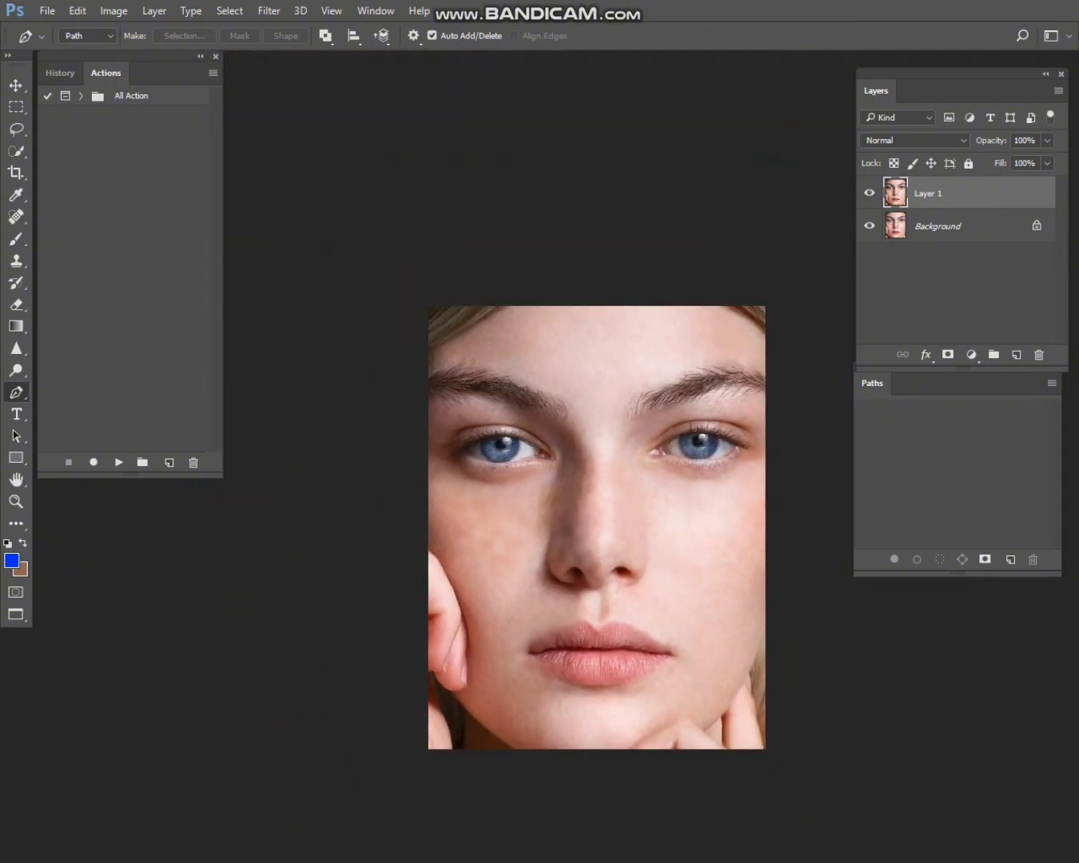
key("ctrl+j")
key("ctrl+j")
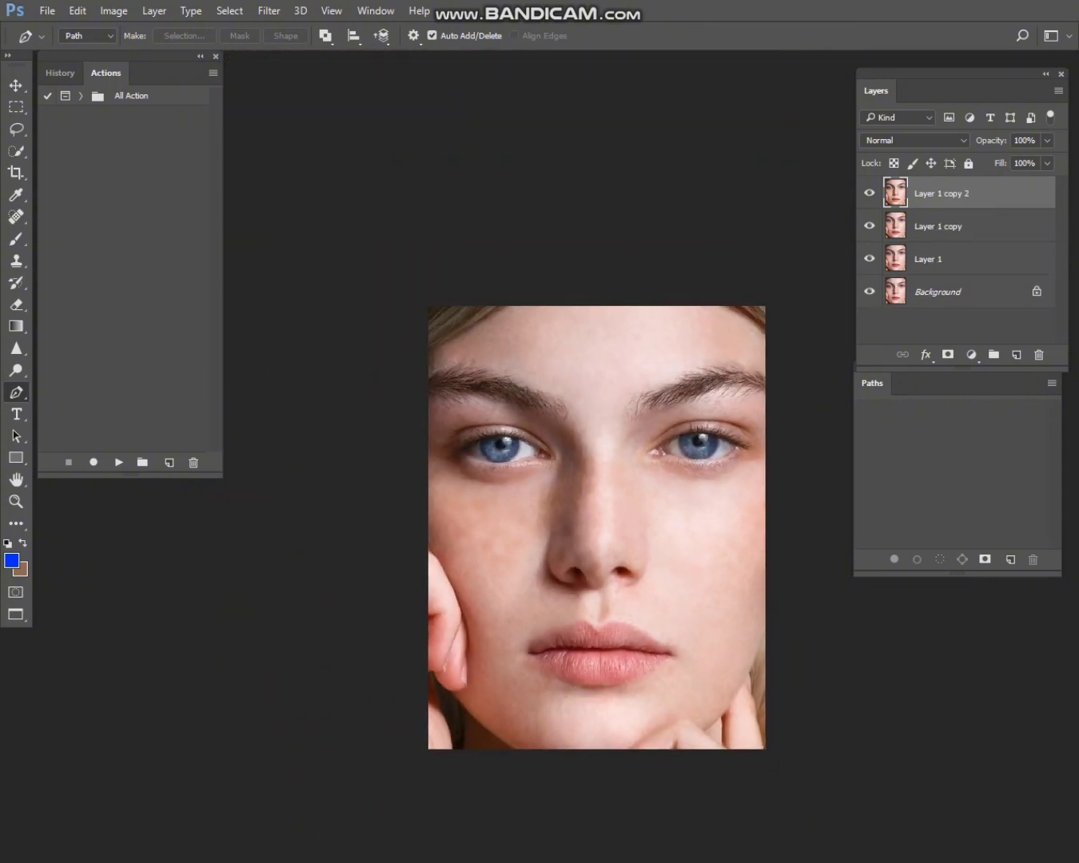
right_click(959, 192)
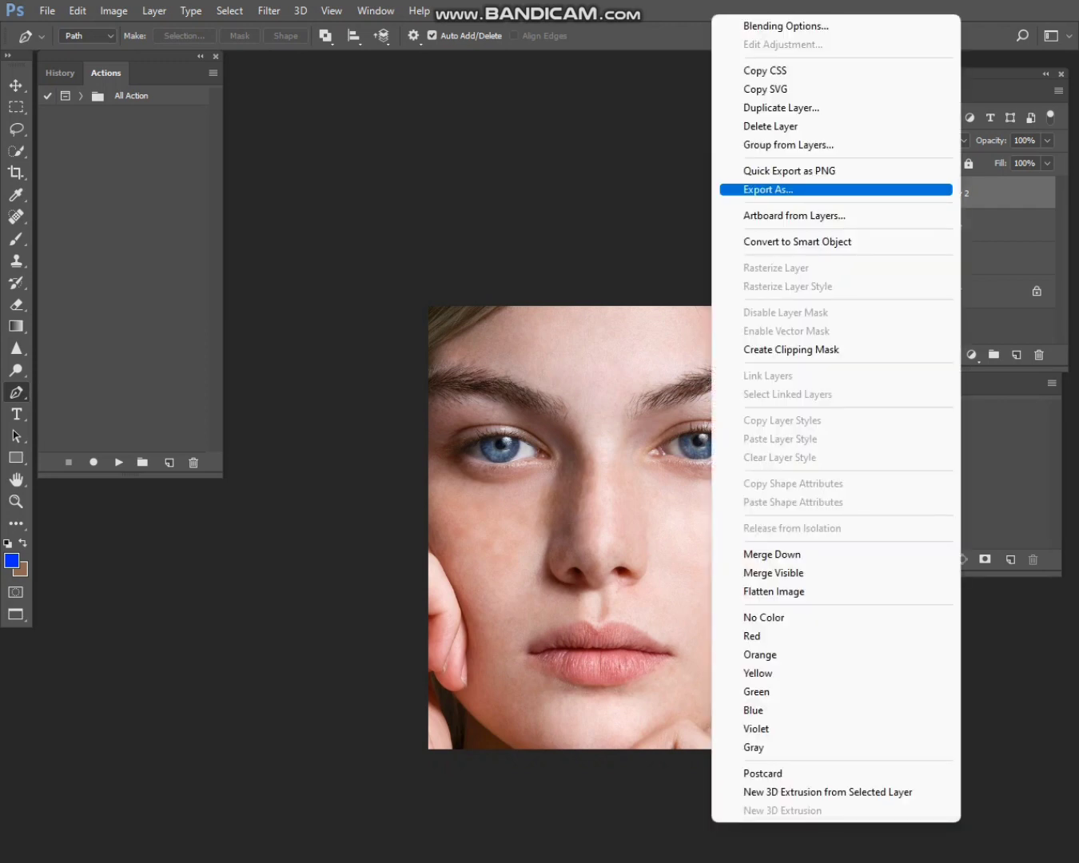
left_click(796, 242)
right_click(949, 226)
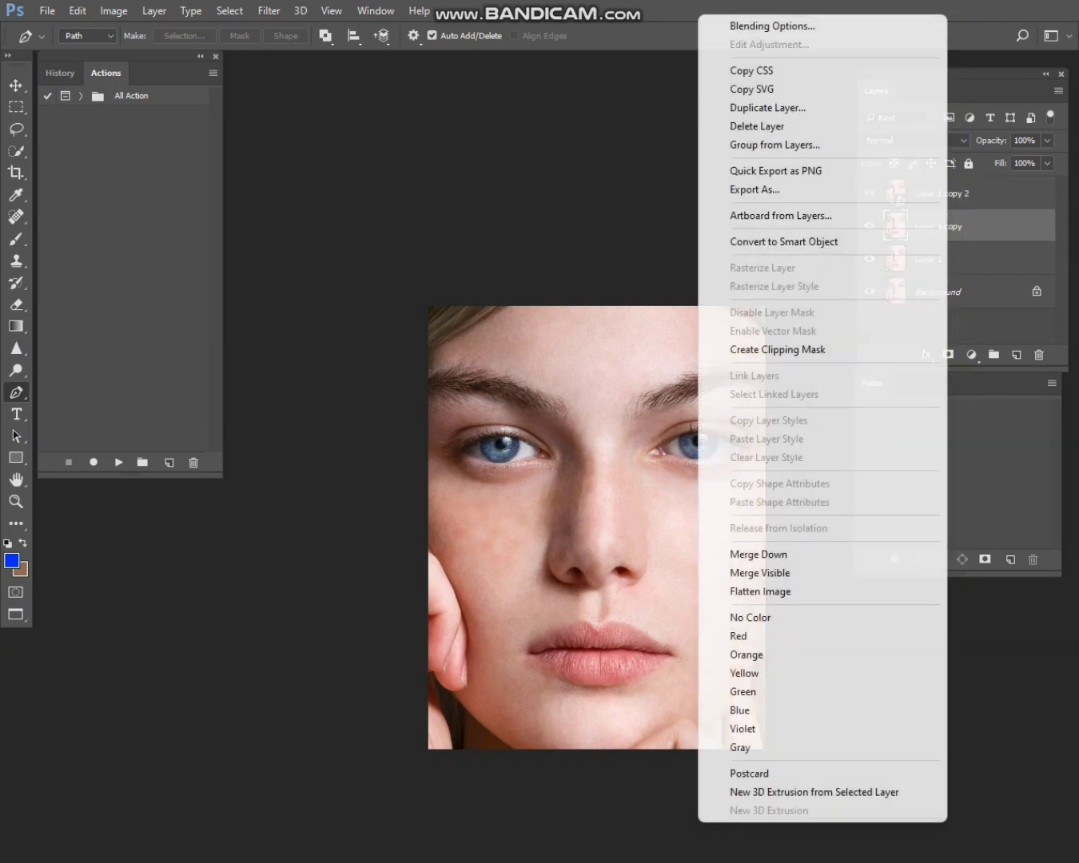
left_click(796, 242)
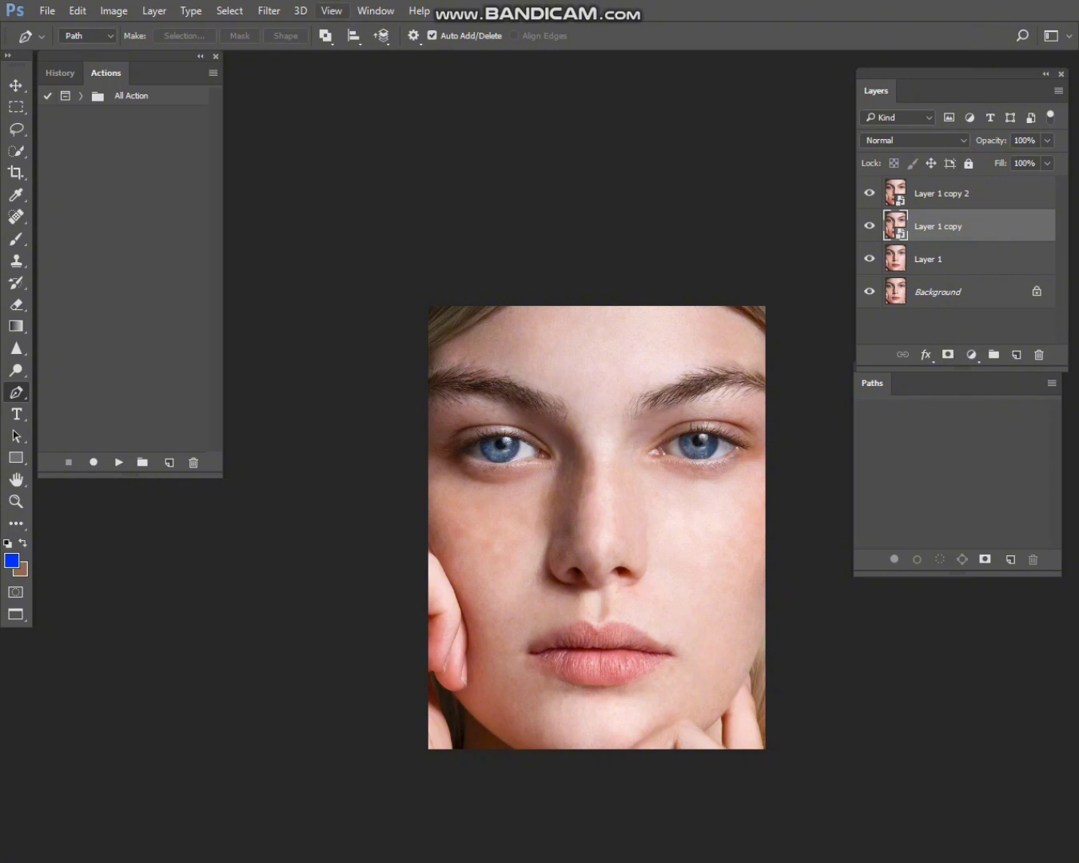
- Apply a Gaussian Blur with an 8-pixel radius to Layer 1 copy
left_click(376, 10)
mouse_move(331, 11)
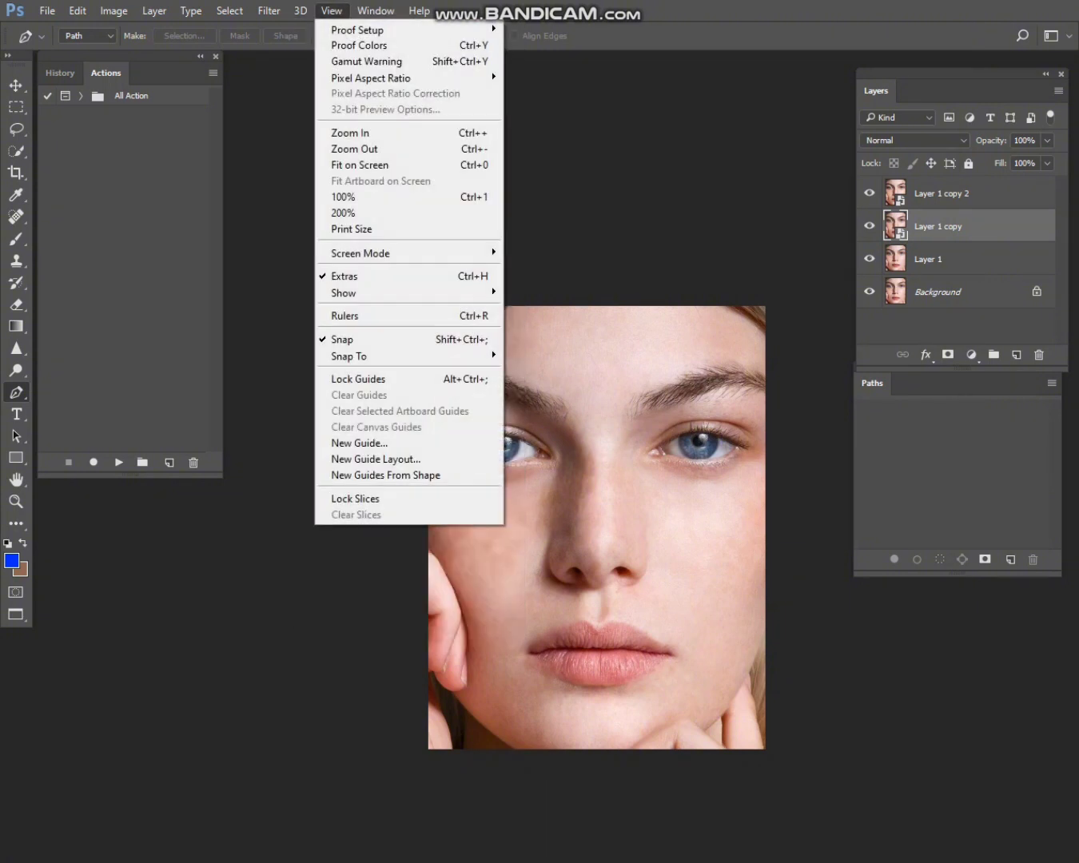
mouse_move(269, 10)
mouse_move(319, 197)
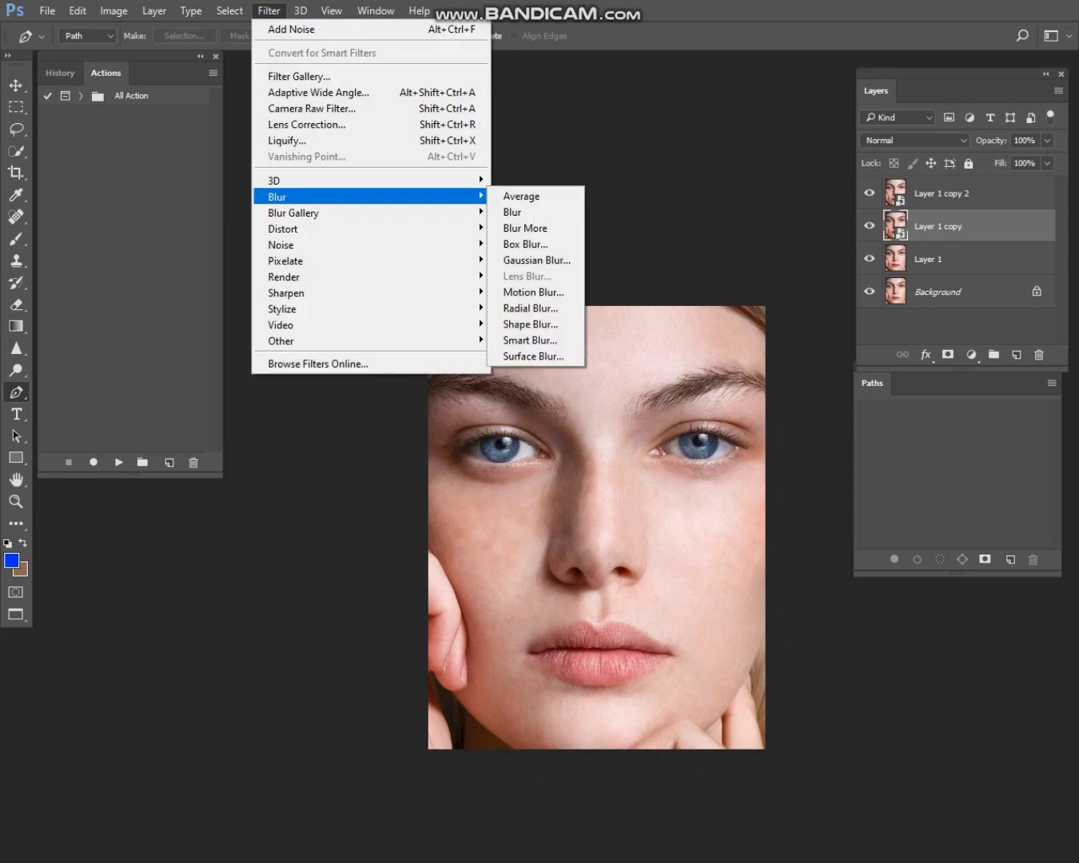
left_click(536, 260)
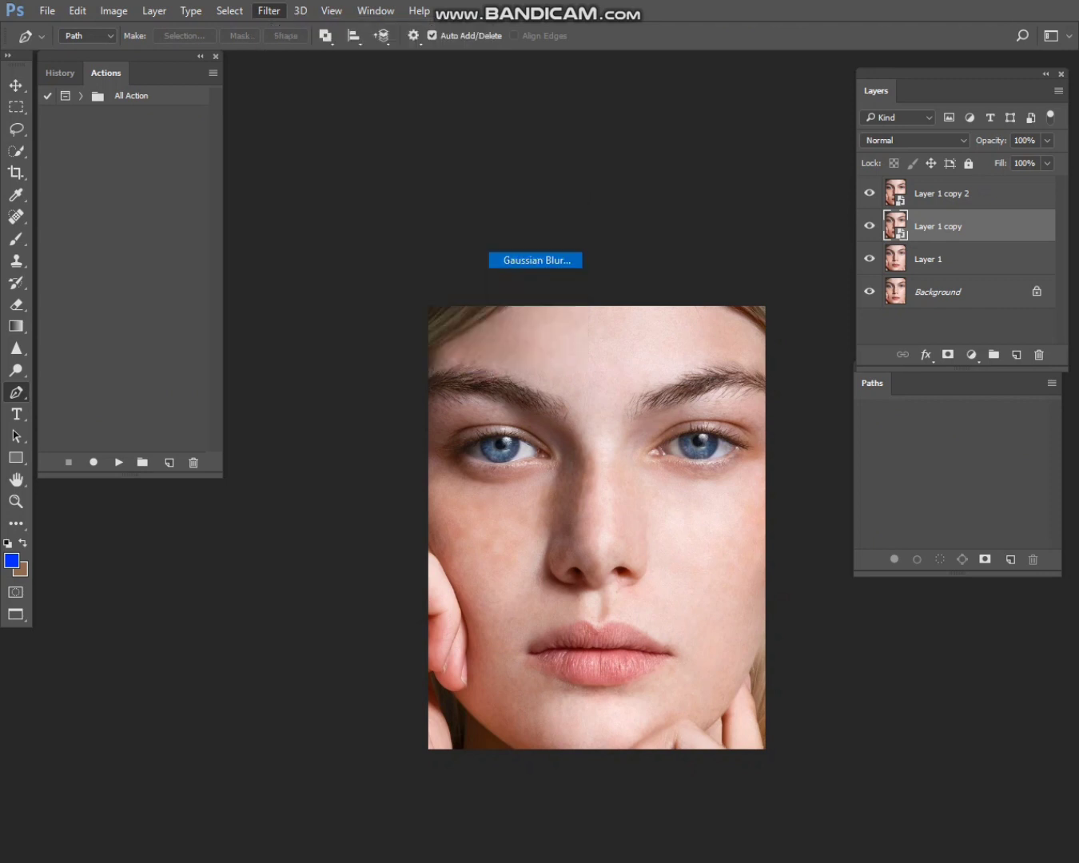
left_click_drag(565, 193, 338, 191)
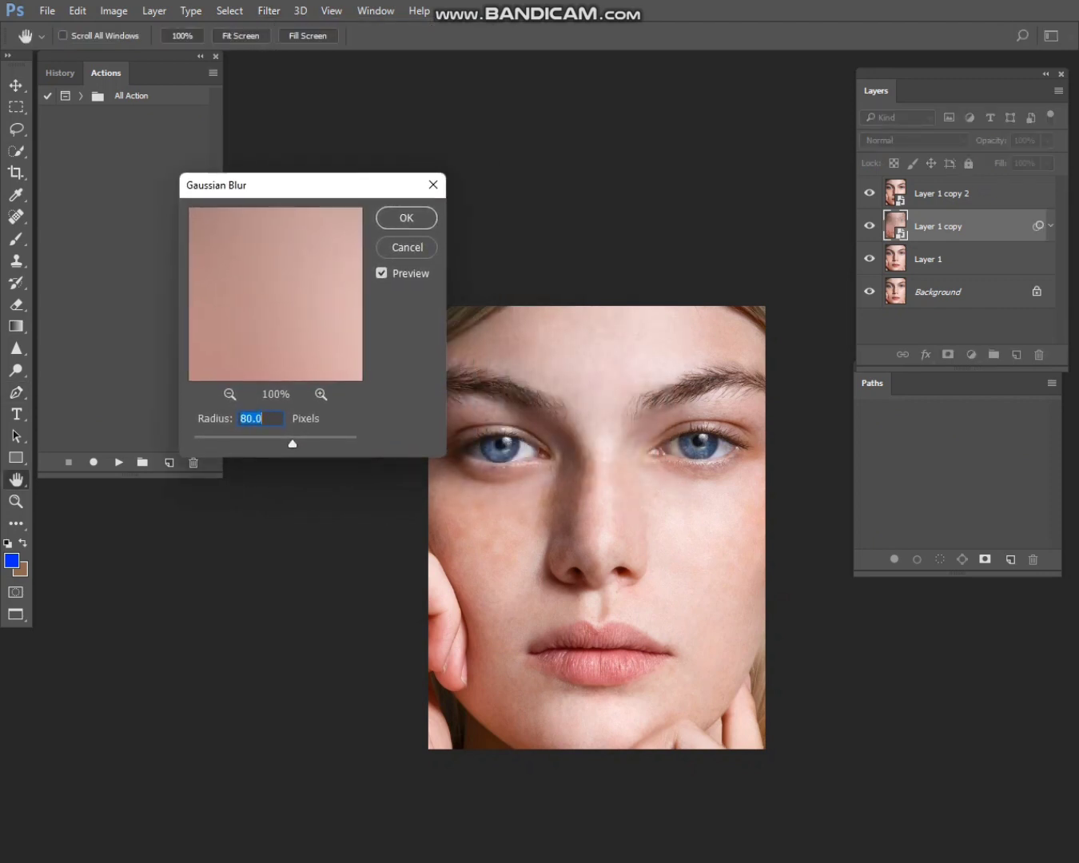
type("10")
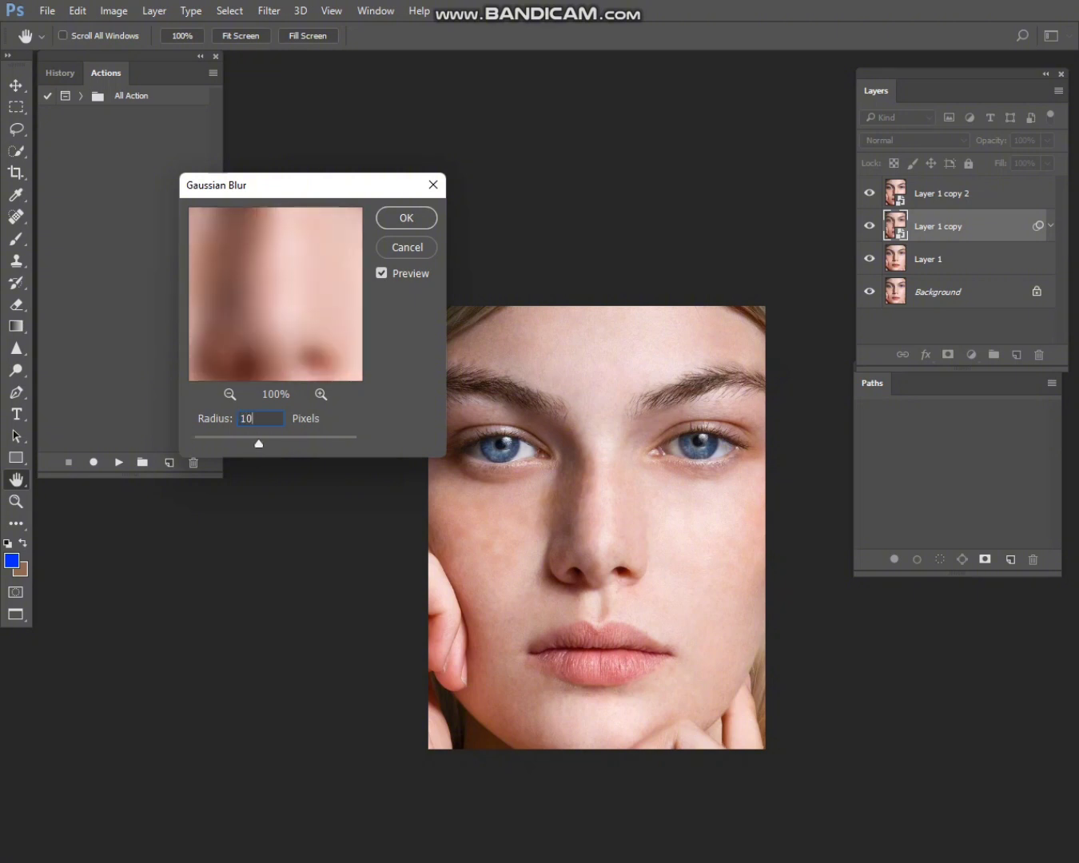
key("ctrl+a")
type("15")
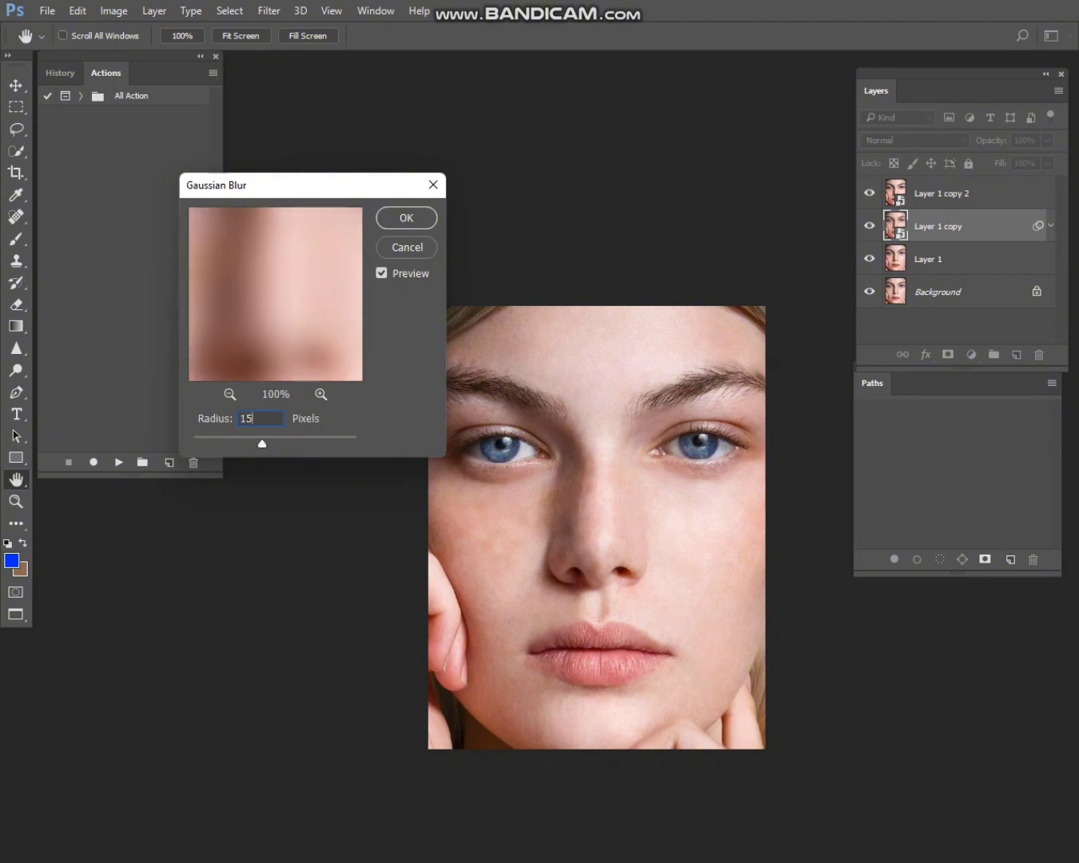
key("ctrl+a")
type("8")
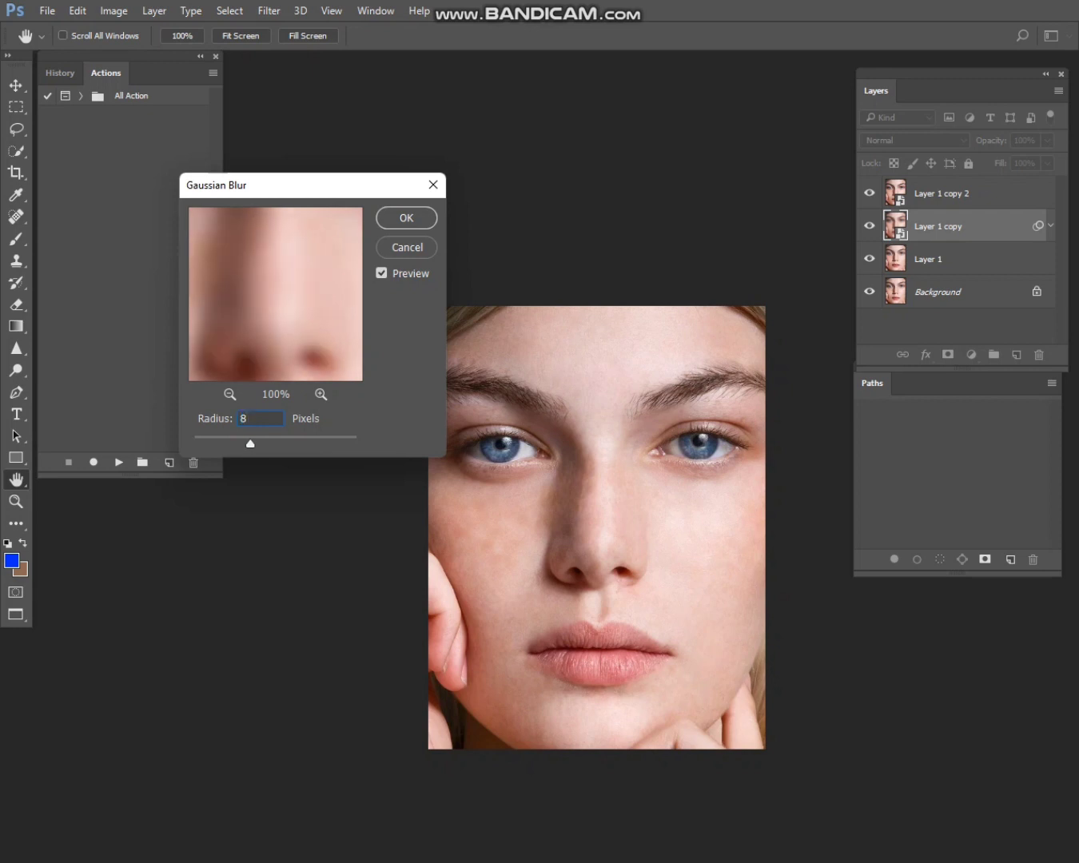
key("Return")
key("p")
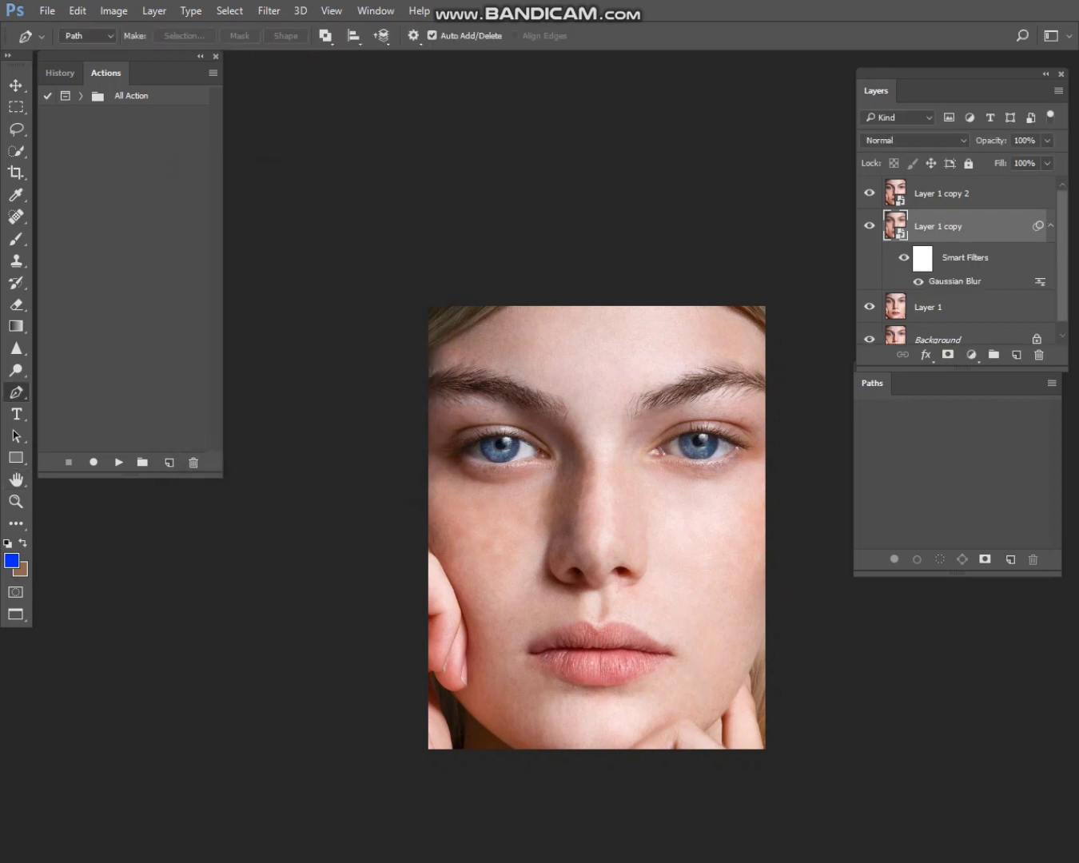
- Set the blend mode of Layer 1 copy 2 to Vivid Light after checking it against the blurred layer
left_click(941, 193)
left_click(871, 194)
left_click(871, 193)
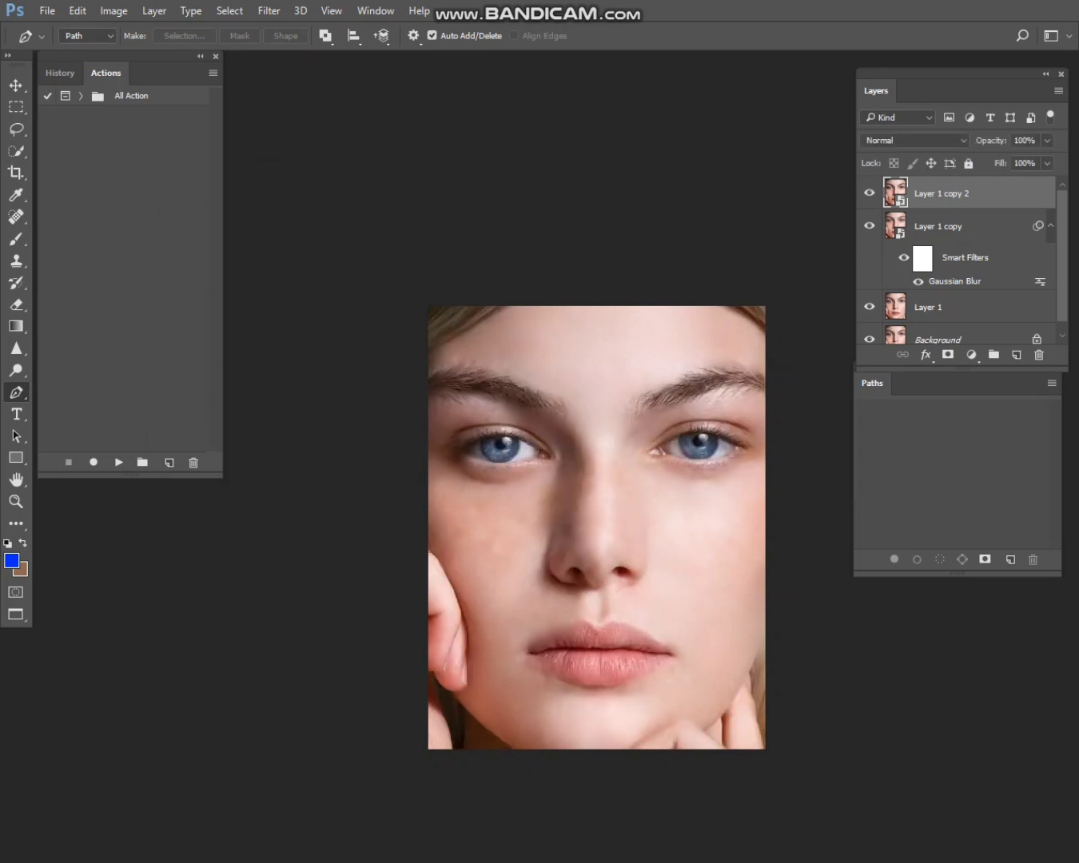
left_click(916, 140)
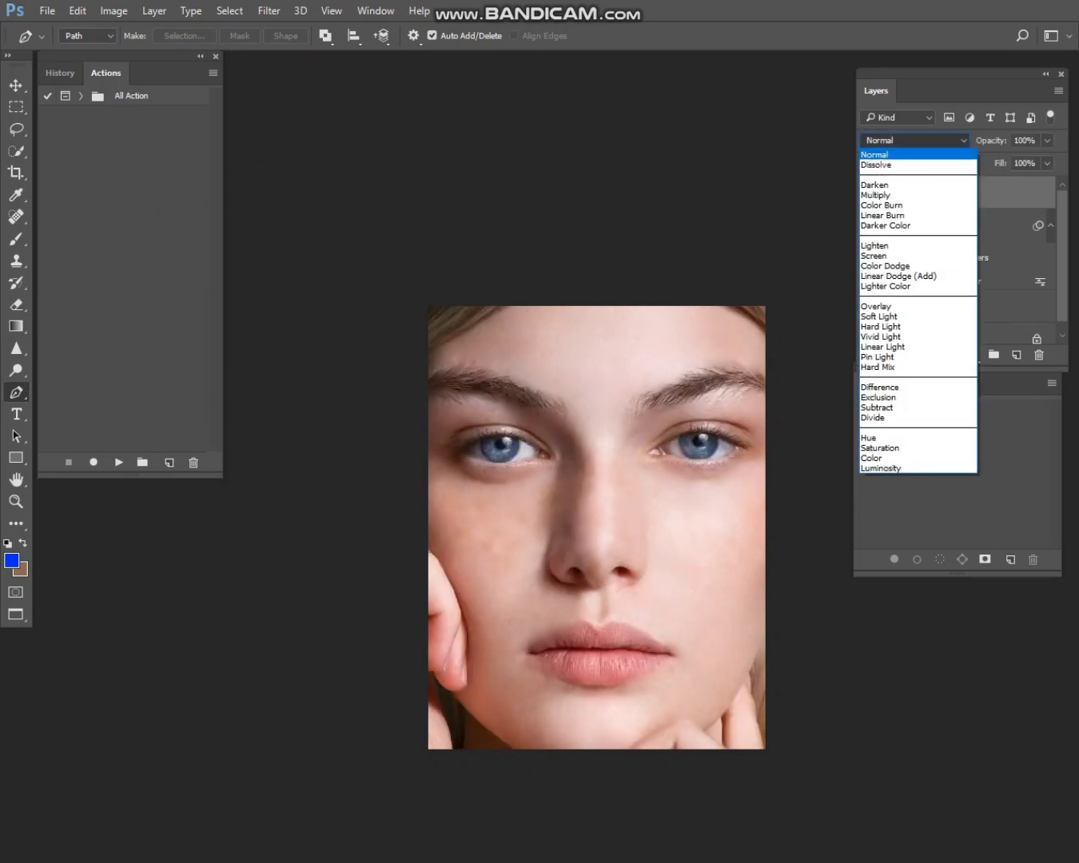
key("Escape")
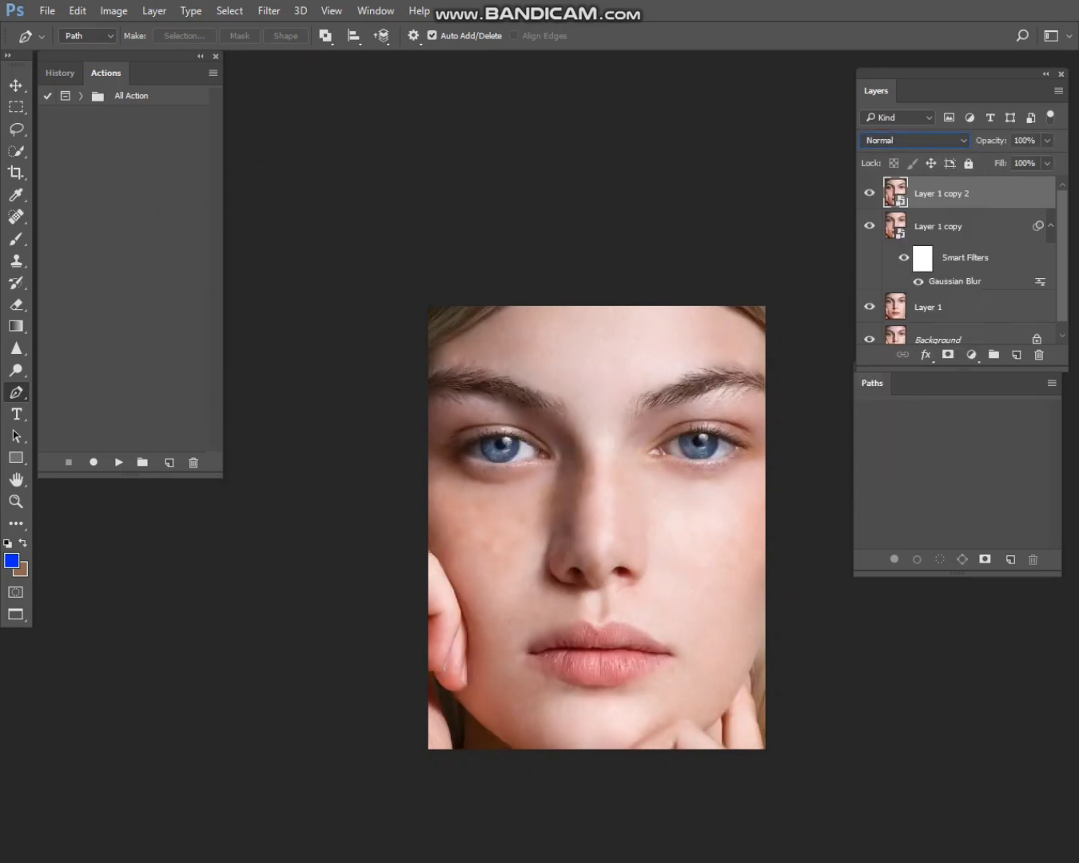
left_click(916, 141)
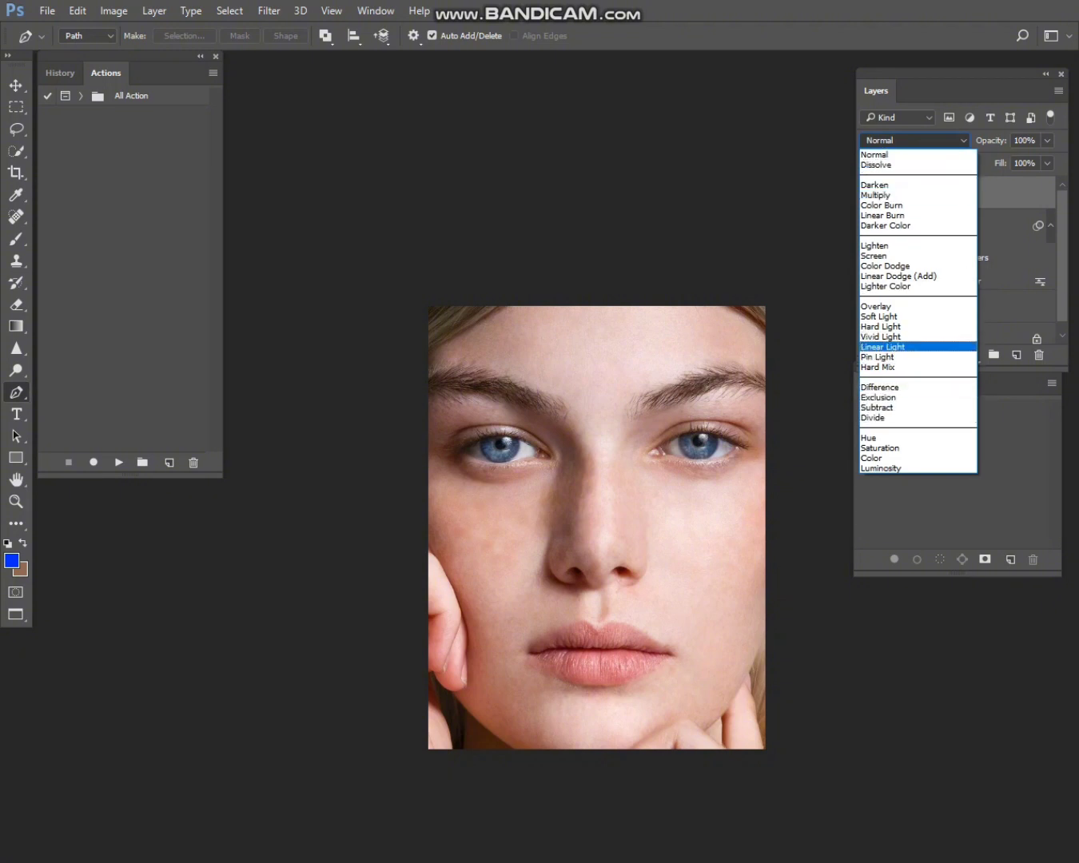
left_click(881, 337)
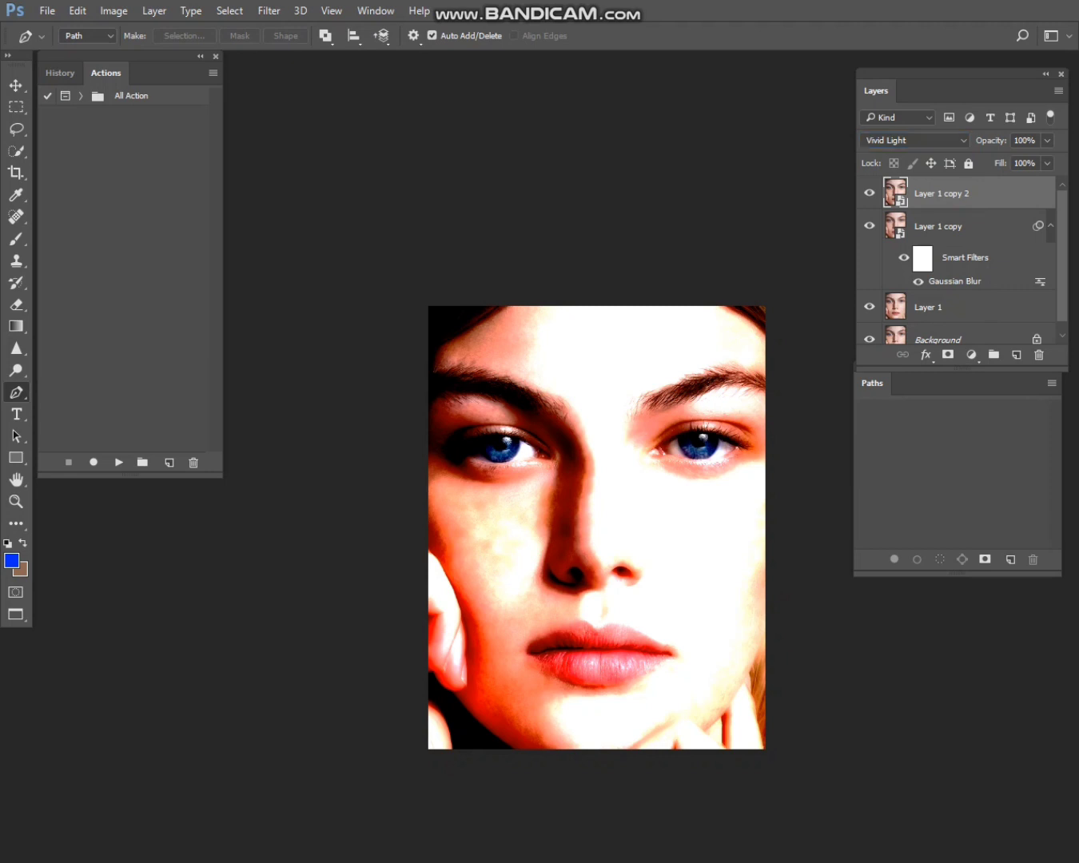
- Apply a High Pass filter with a 3.1-pixel radius to Layer 1 copy 2
left_click(269, 11)
mouse_move(281, 341)
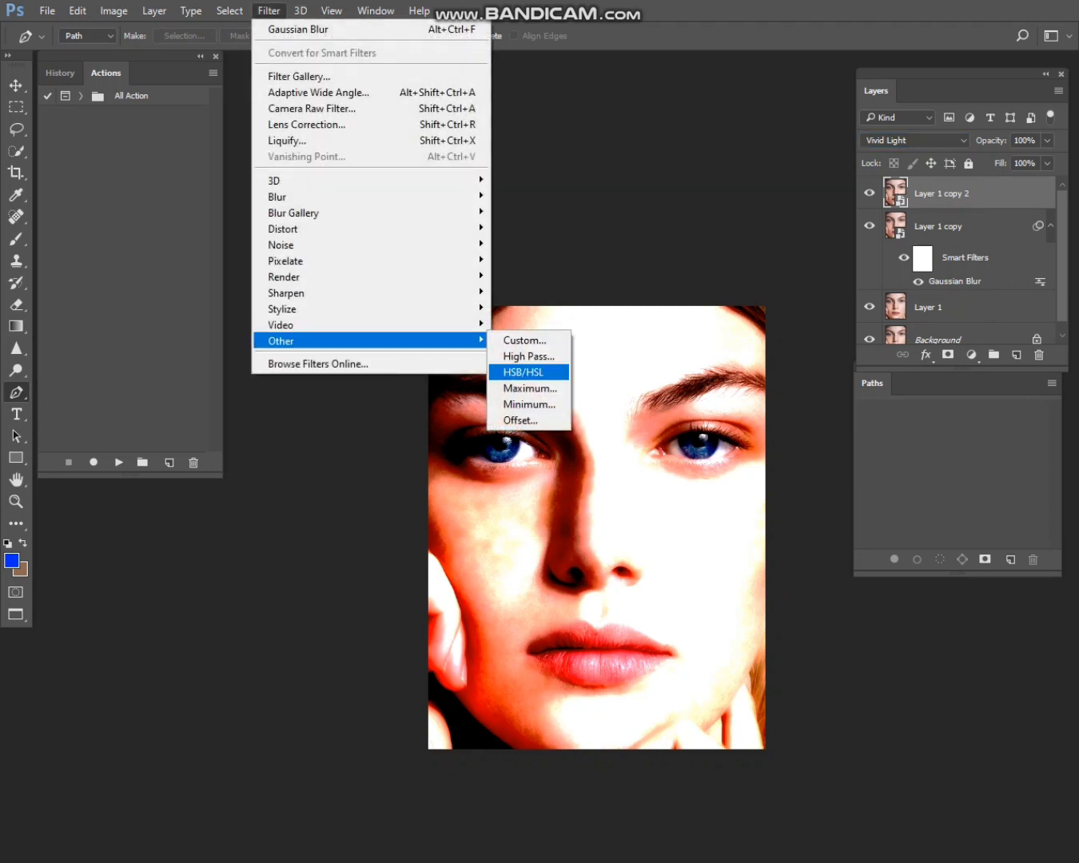
left_click(529, 355)
left_click_drag(568, 189, 315, 200)
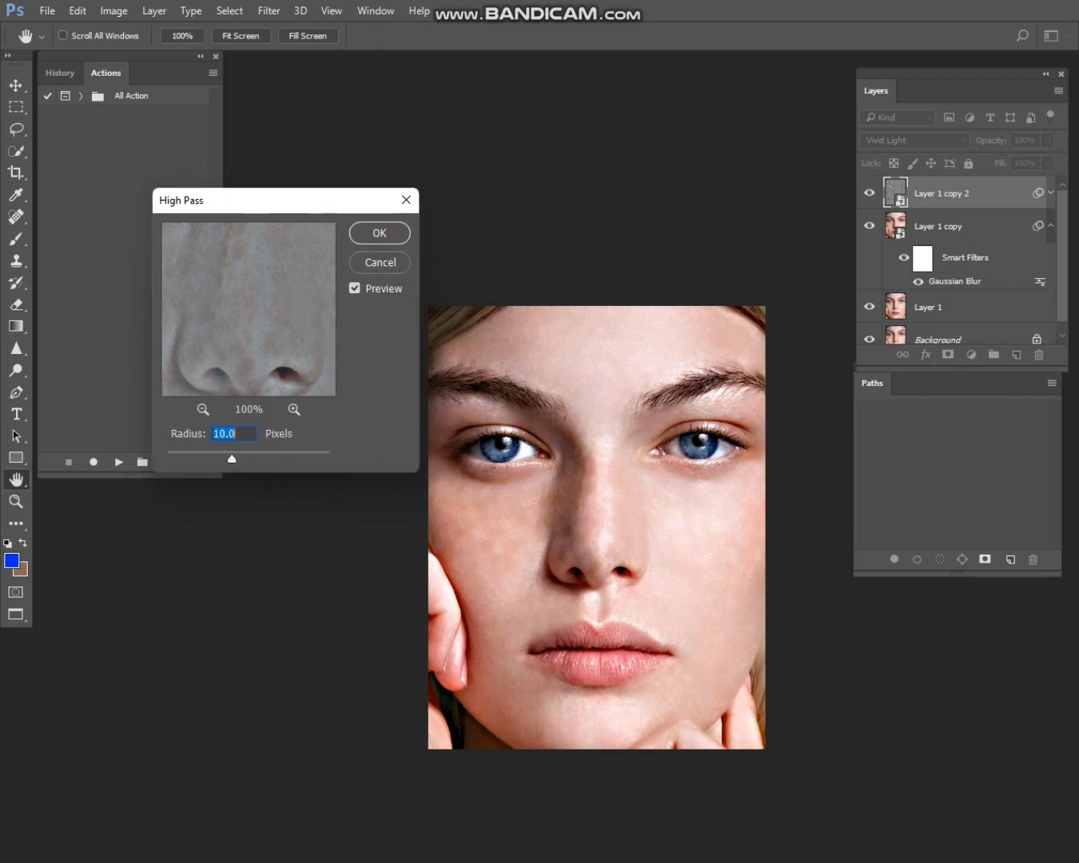
left_click_drag(232, 459, 193, 460)
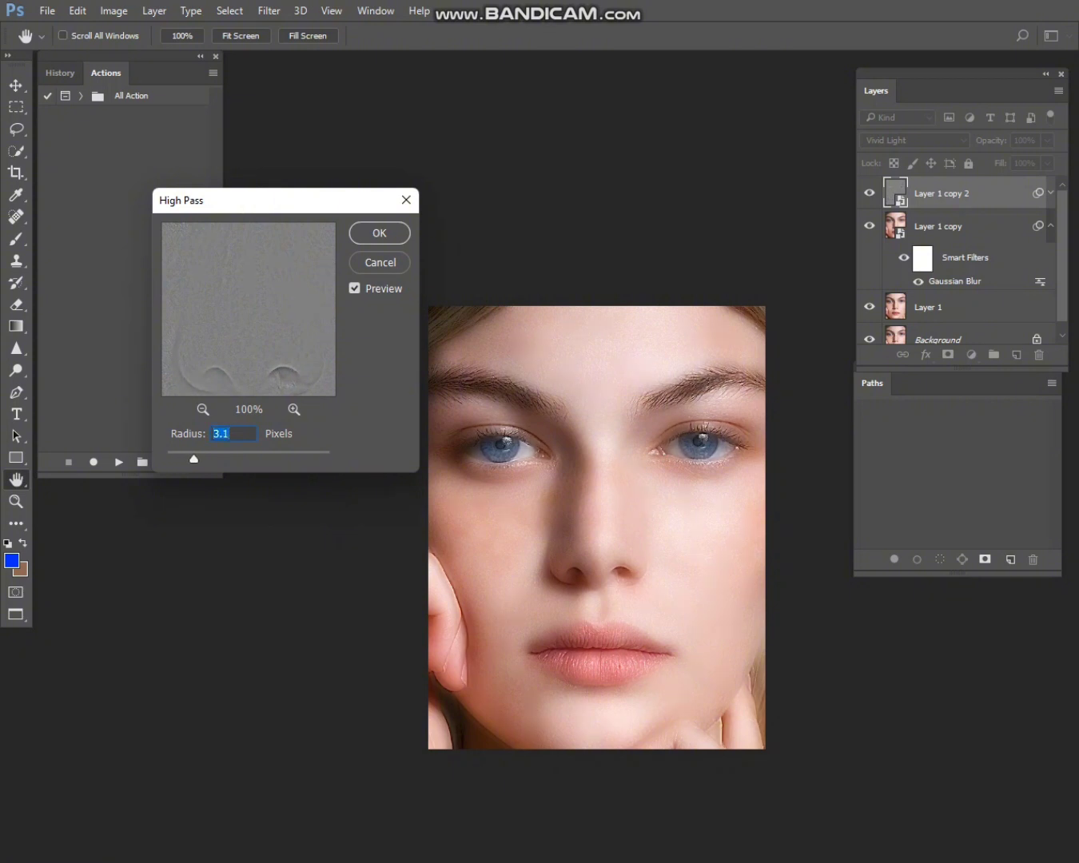
key("Return")
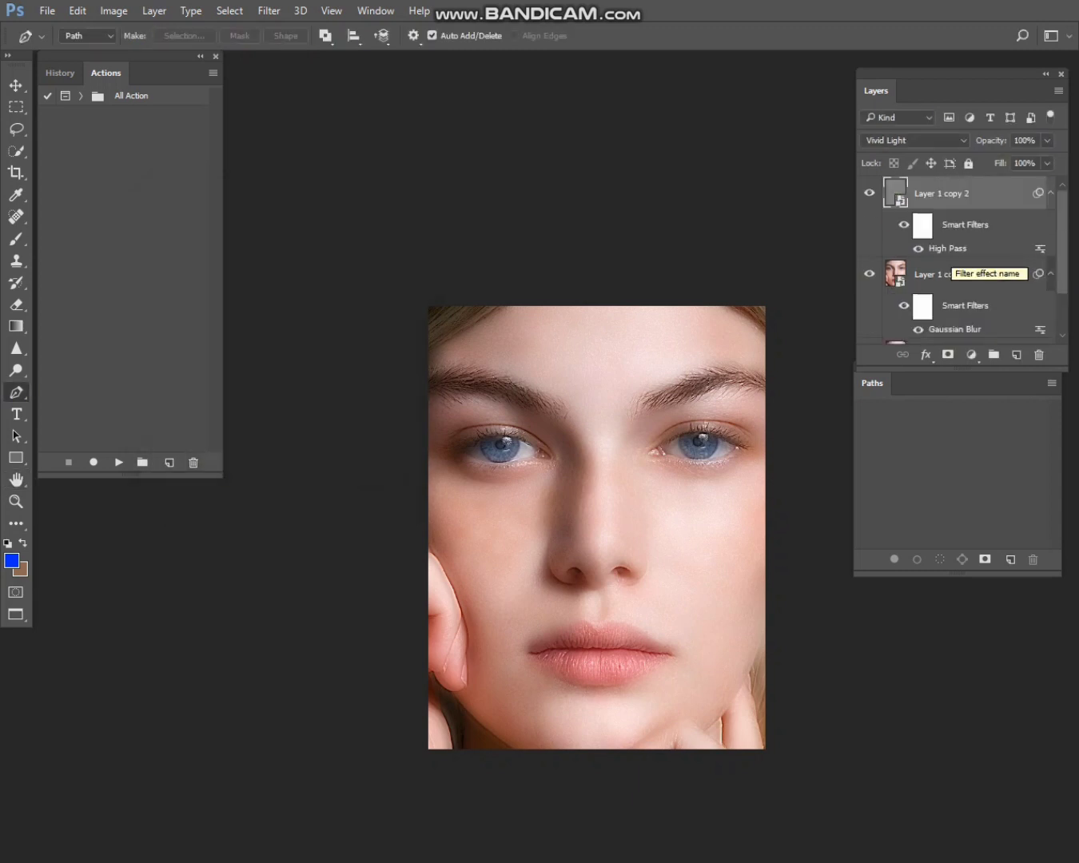
- Group the High Pass and Gaussian Blur layers and add a black mask that hides the group
left_click(998, 273, "ctrl")
key("ctrl+g")
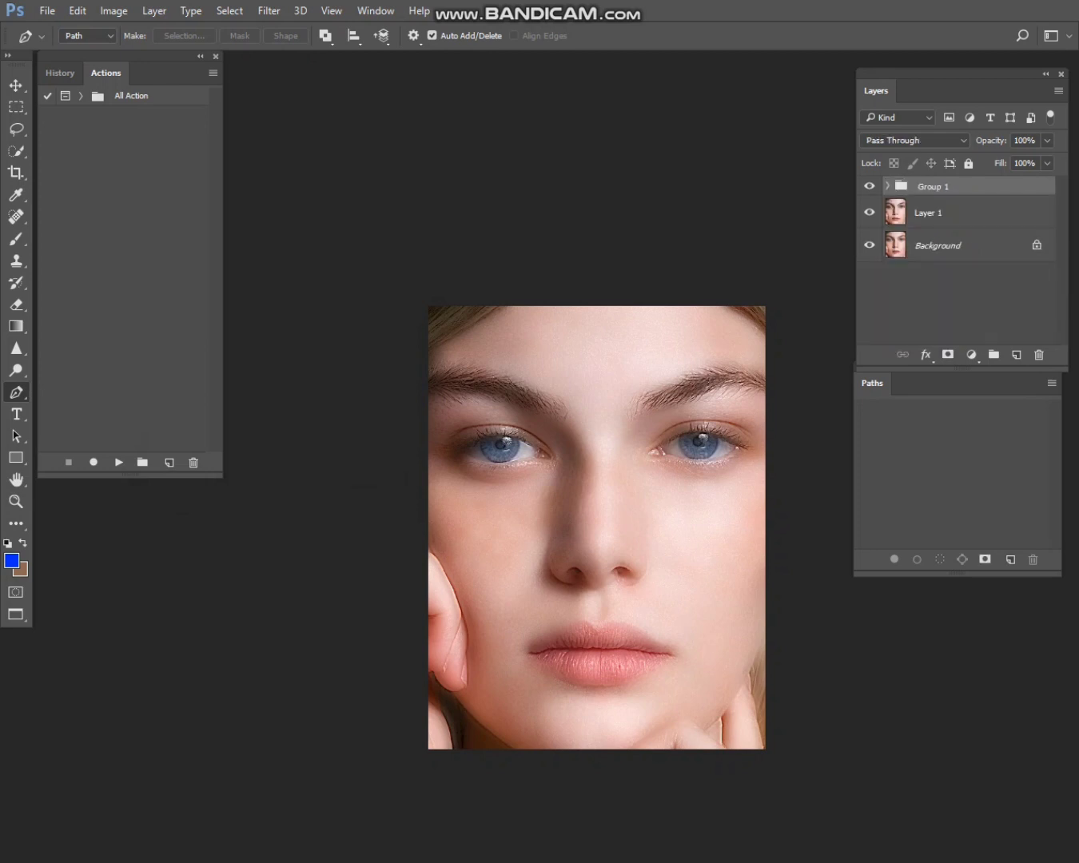
left_click(949, 355, "alt")
- Paint the group mask white over the forehead with a 94 px brush at 30% opacity
scroll(618, 503, "up", 4)
key("b")
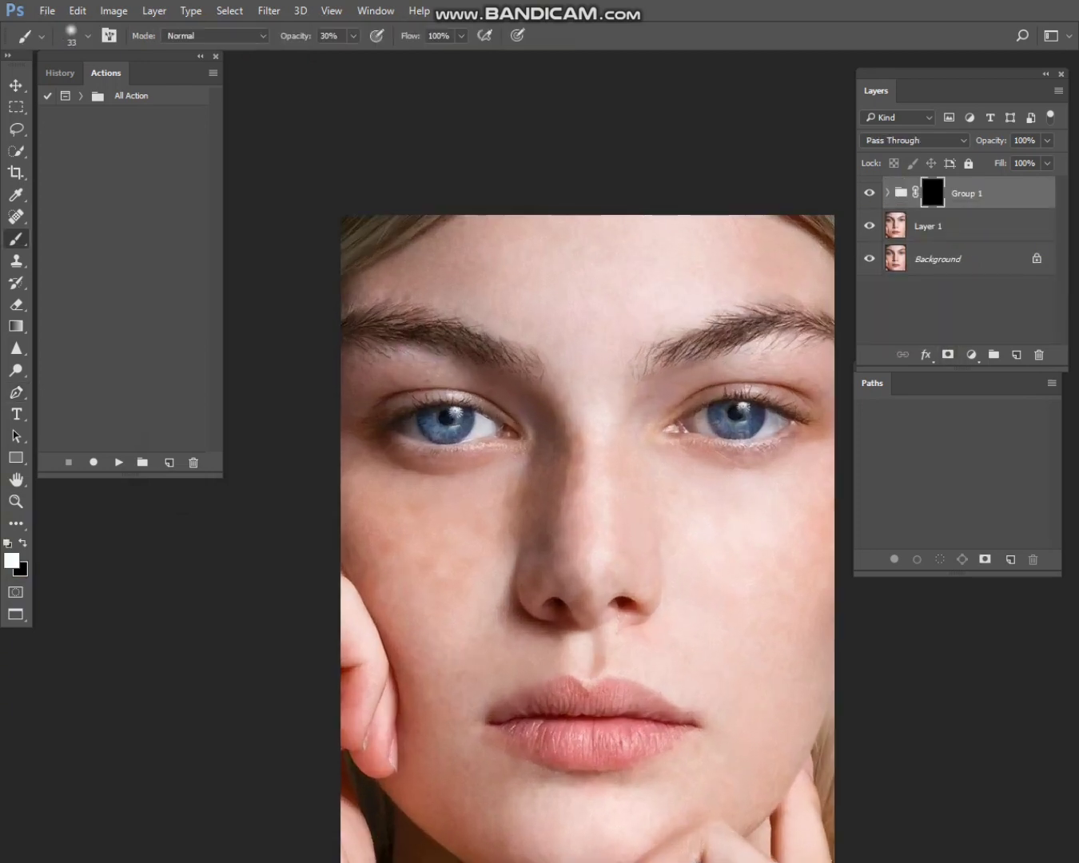
right_click(624, 503)
key("Escape")
left_click_drag(547, 356, 571, 357)
scroll(557, 276, "up", 4)
left_click_drag(552, 239, 620, 415)
left_click_drag(619, 415, 561, 248)
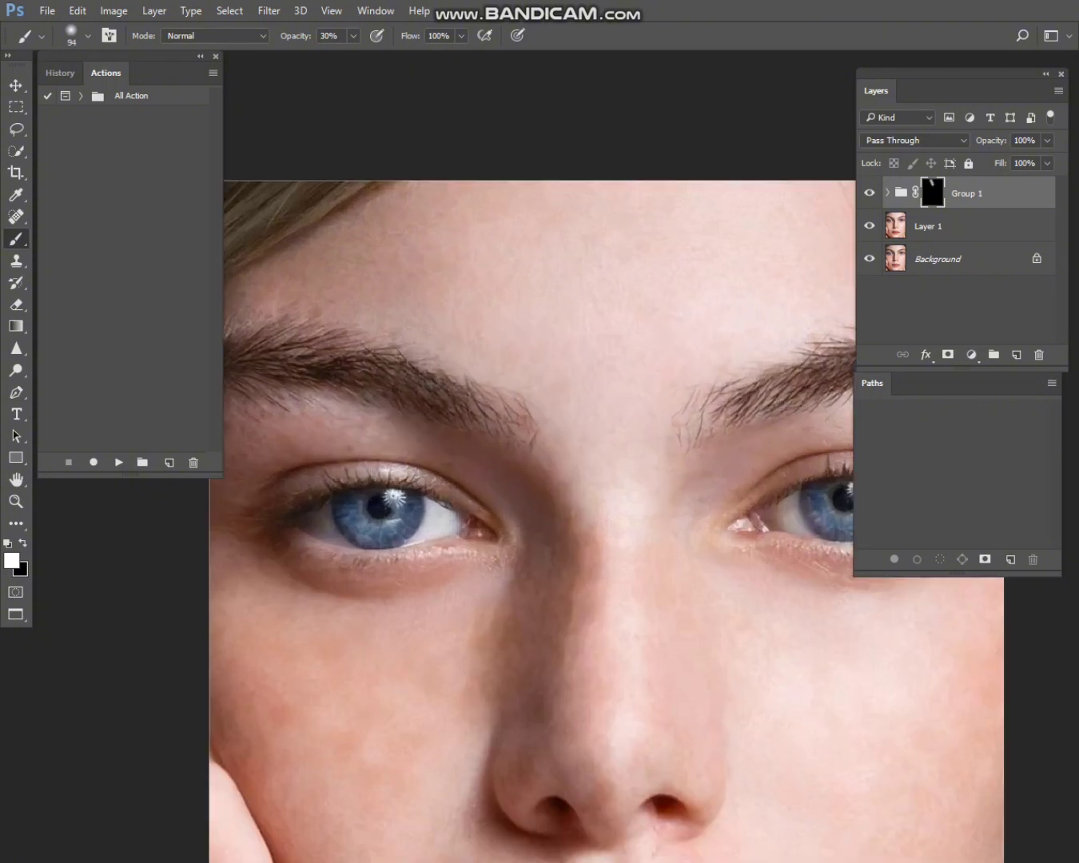
mouse_move(719, 280)
left_mouse_down()
mouse_move(469, 325)
mouse_move(624, 319)
left_mouse_up()
- Paint the group mask with the 94 px brush over the nose and the brightly lit cheek
scroll(399, 344, "down", 3)
left_click_drag(392, 544, 480, 319)
scroll(479, 320, "up", 1)
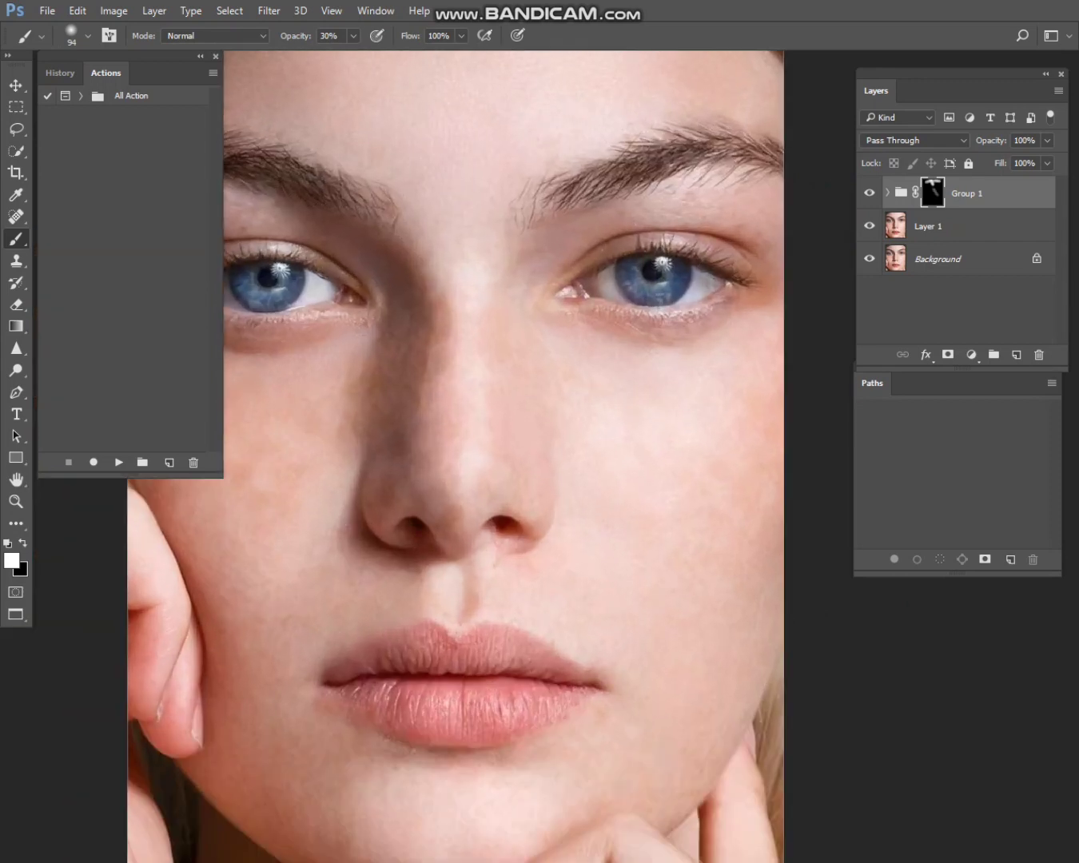
scroll(740, 364, "down", 1)
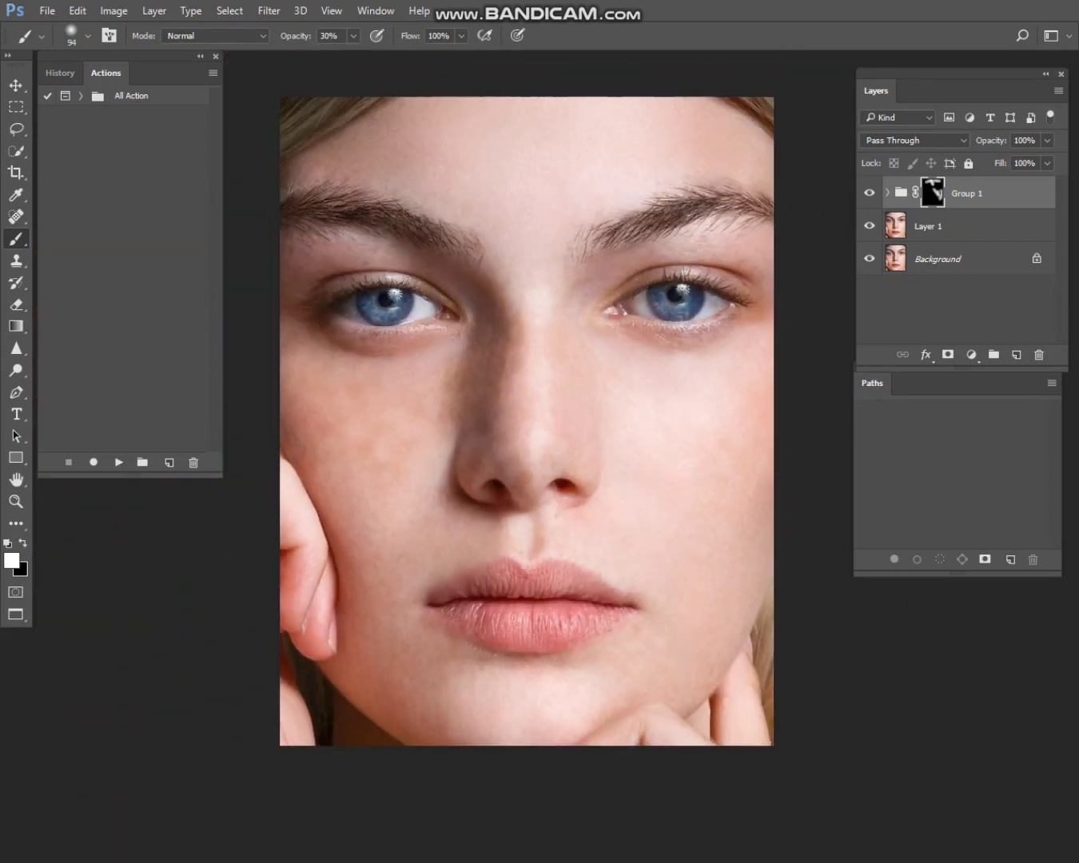
scroll(630, 604, "up", 1)
- Extend the group mask over the brightly lit lower cheek and the chin with 67 and 79 px brushes at 30% opacity
left_click_drag(630, 603, 746, 404)
left_click_drag(799, 477, 787, 477)
left_click_drag(787, 478, 617, 487)
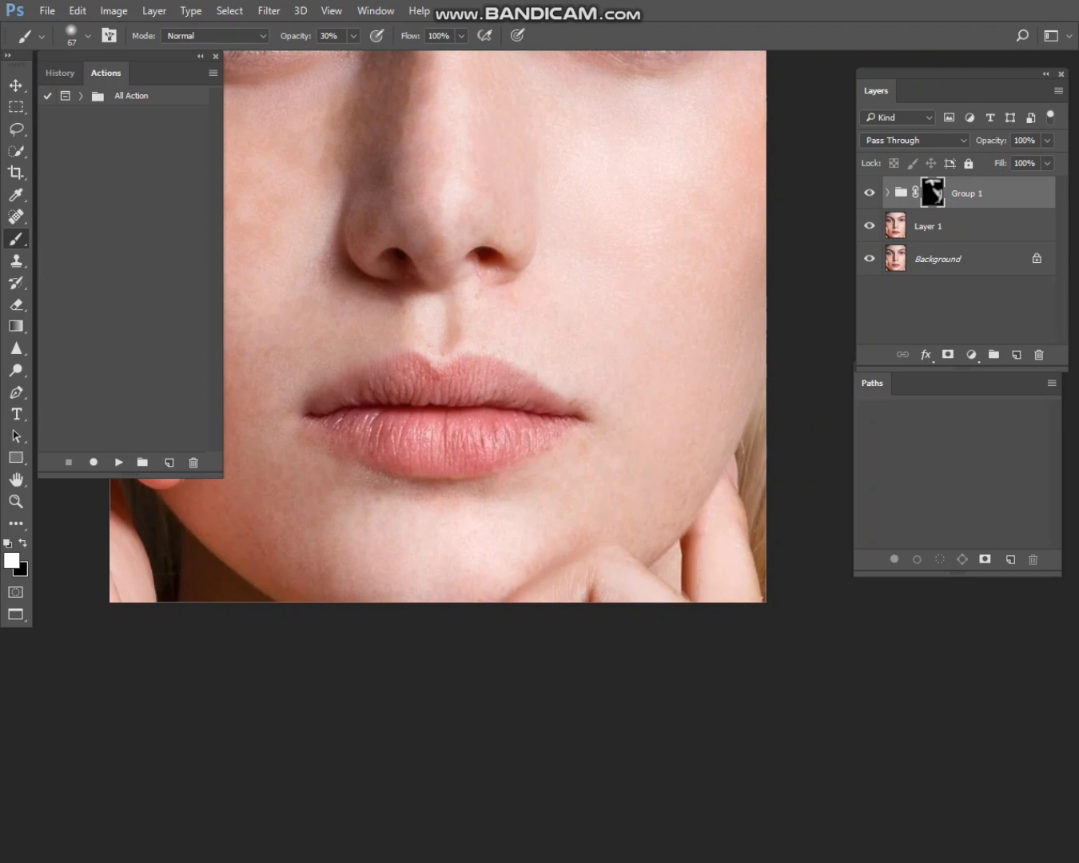
left_click_drag(344, 559, 554, 548)
mouse_move(554, 550)
left_mouse_down()
mouse_move(563, 552)
mouse_move(480, 472)
left_mouse_up()
scroll(500, 485, "down", 1)
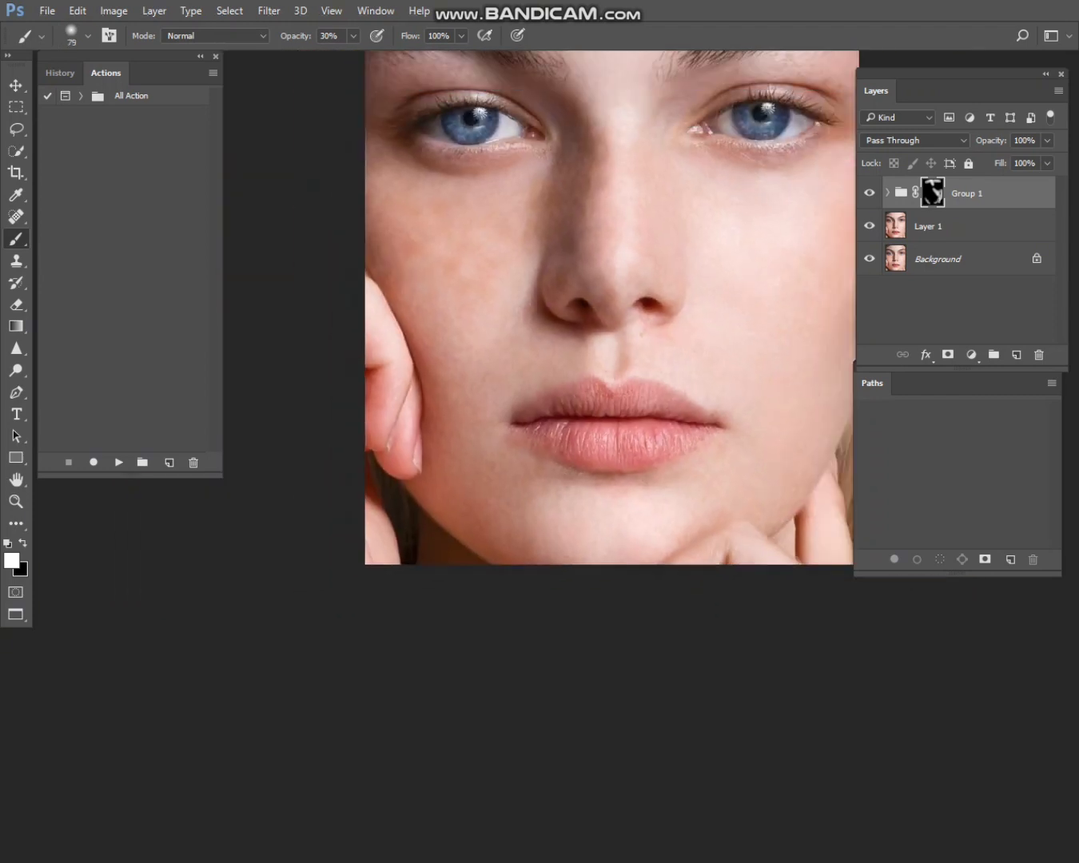
- Paint the group mask at 60% brush opacity around the nose and over the shadowed cheek, using 54 and 91 px brushes
scroll(424, 267, "up", 1)
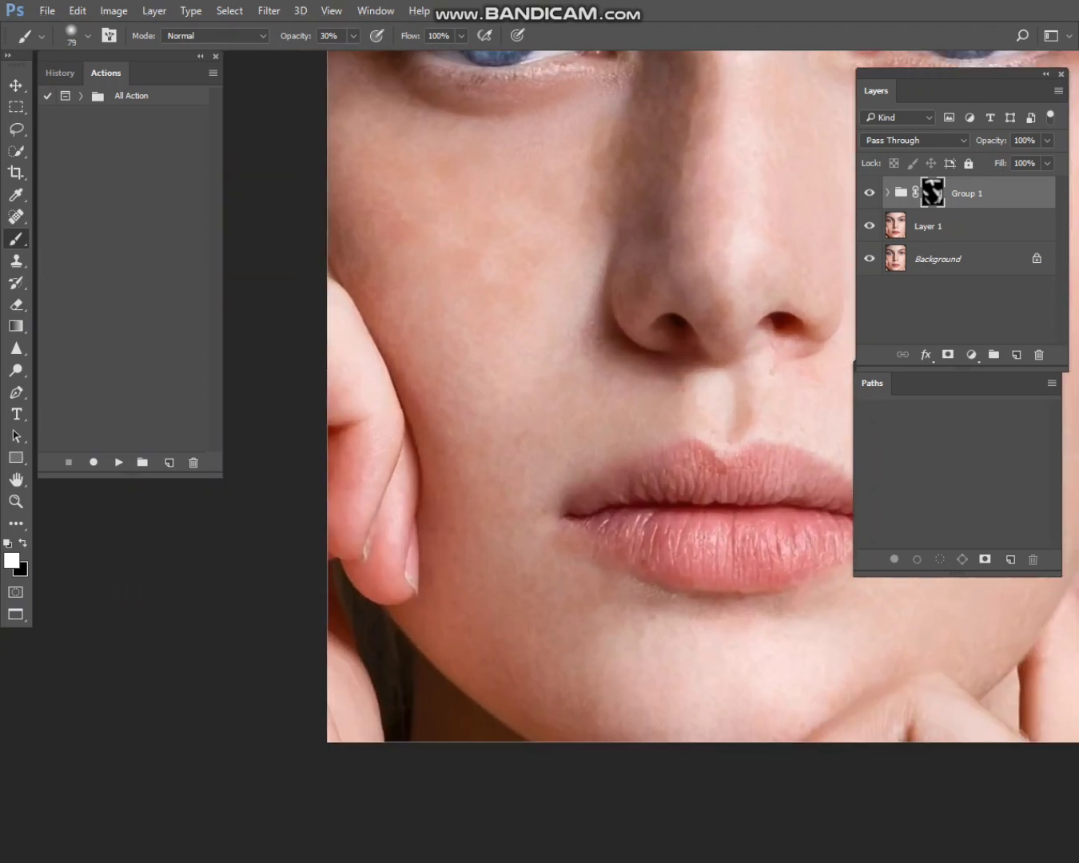
scroll(703, 456, "down", 1)
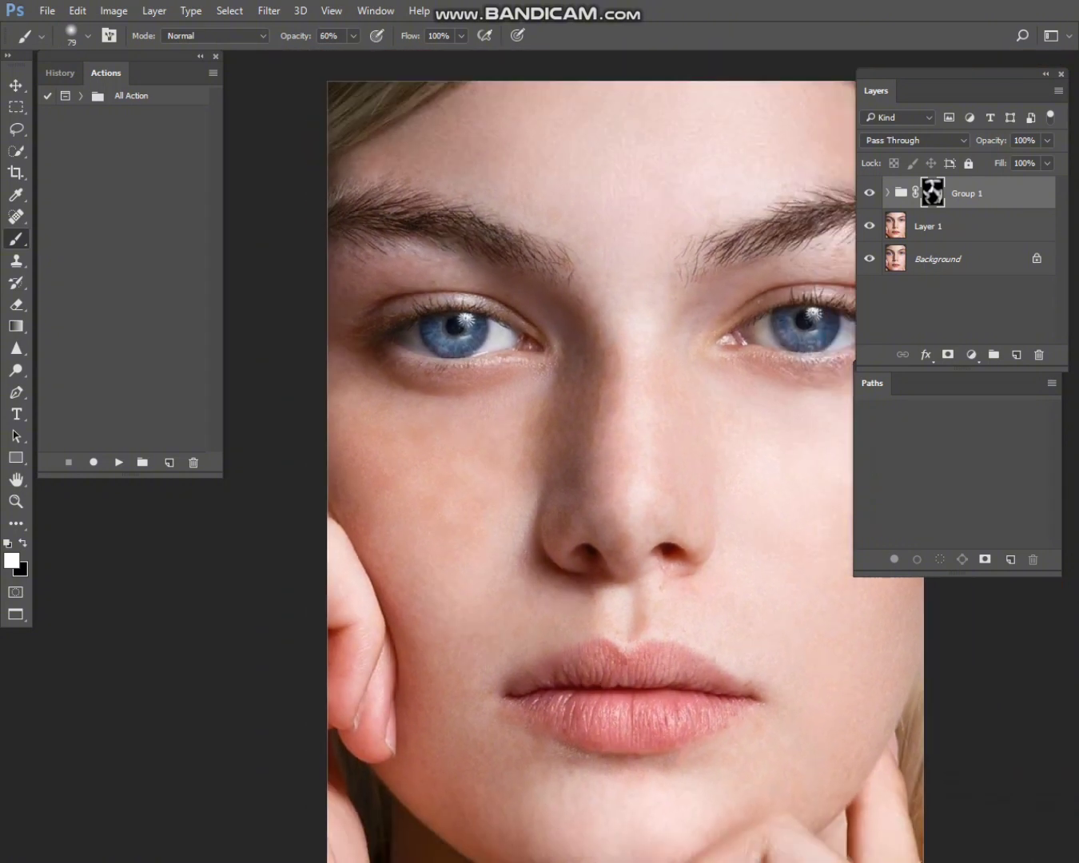
scroll(651, 606, "up", 2)
mouse_move(537, 539)
left_mouse_down()
mouse_move(516, 539)
mouse_move(517, 520)
left_mouse_up()
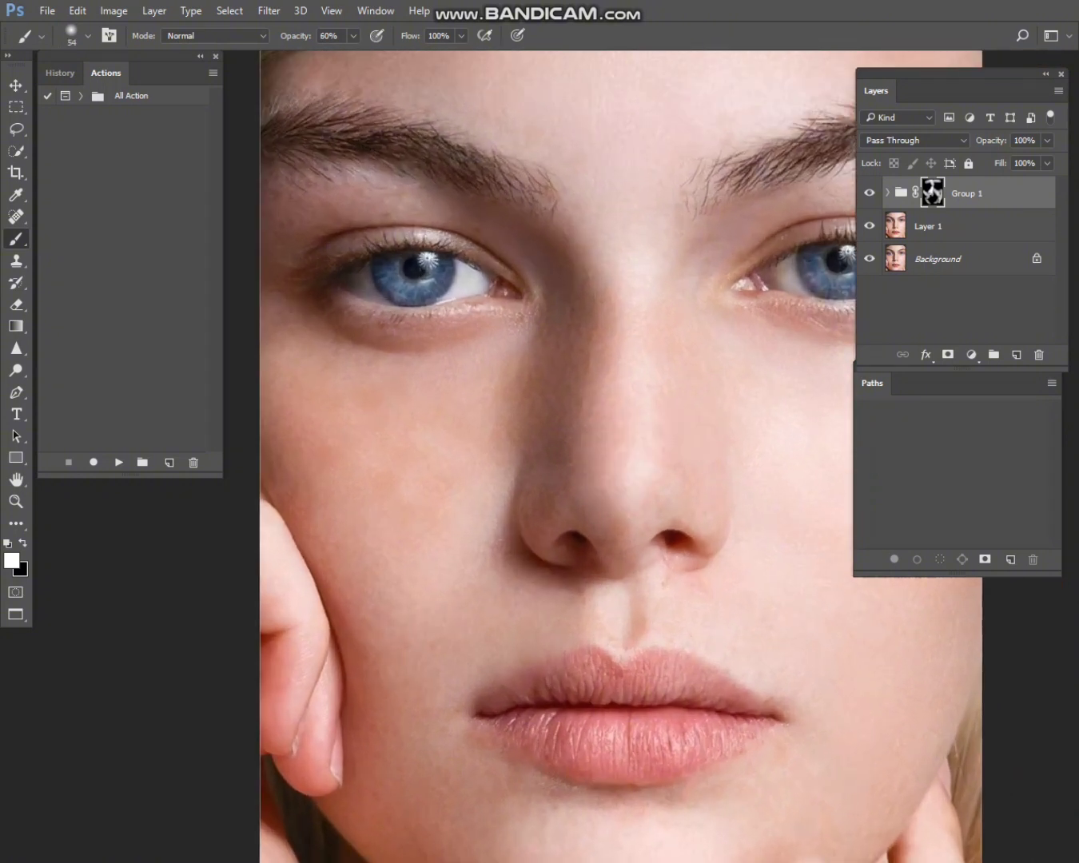
left_click_drag(521, 600, 550, 600)
scroll(747, 632, "down", 2)
left_click_drag(649, 368, 642, 368)
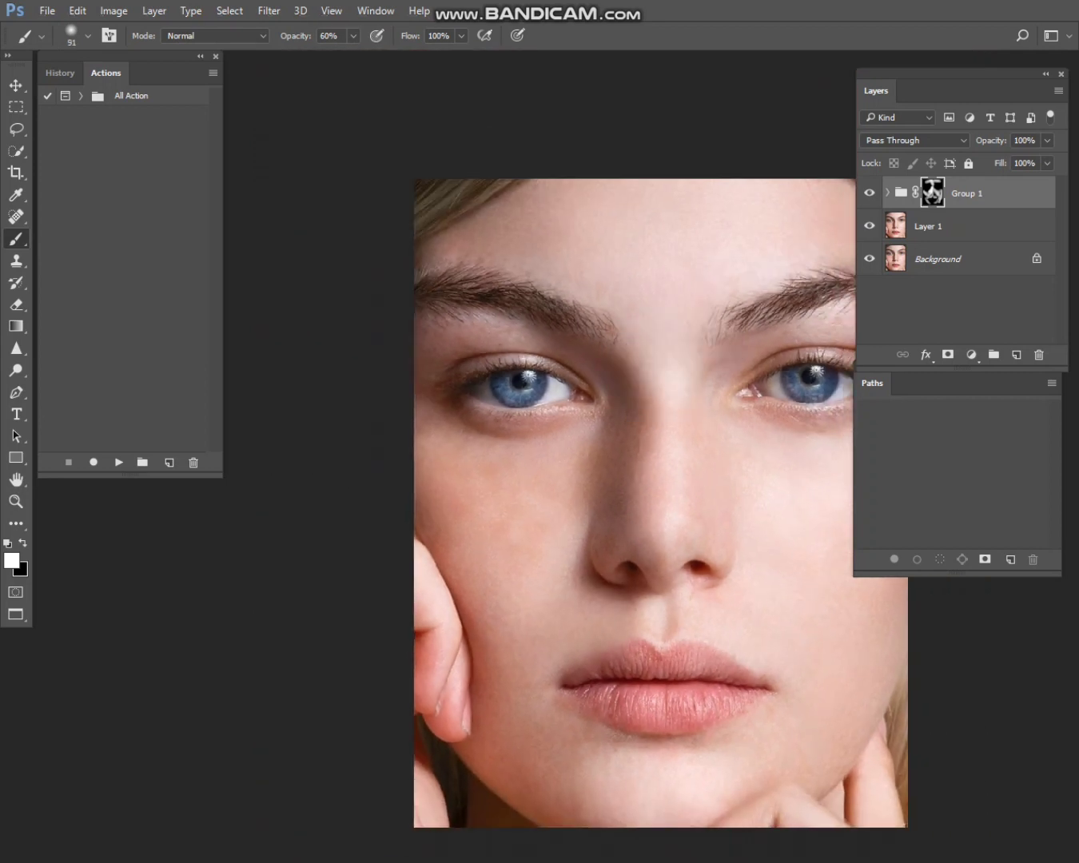
- Extend the group mask over the forehead and the brightly lit cheek with 53 and 95 px brushes at 60% opacity
left_click_drag(549, 223, 525, 223)
scroll(384, 336, "down", 1)
scroll(735, 324, "up", 3)
left_click_drag(719, 324, 483, 342)
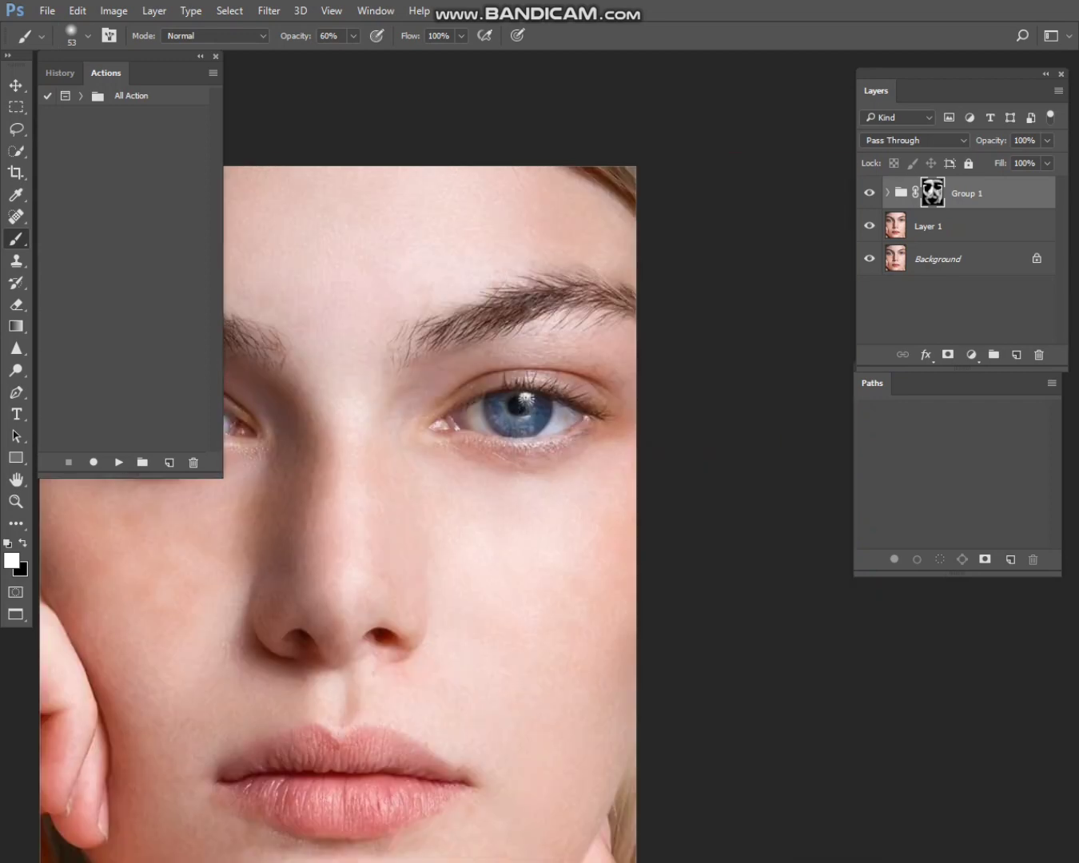
scroll(366, 363, "down", 2)
left_click_drag(421, 512, 446, 512)
left_click_drag(446, 513, 664, 369)
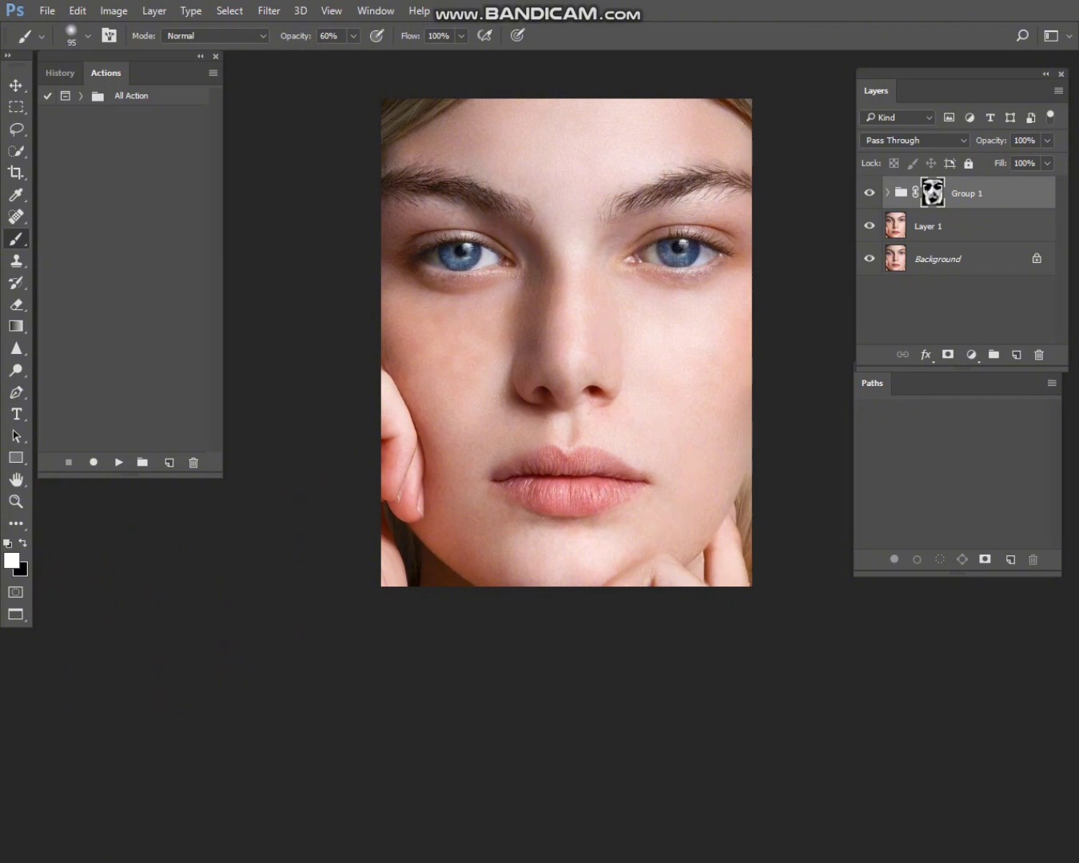
- Fill the remaining gaps in the group mask over the lower face, shadowed cheek and forehead with 44 to 76 px brushes
scroll(674, 551, "up", 1)
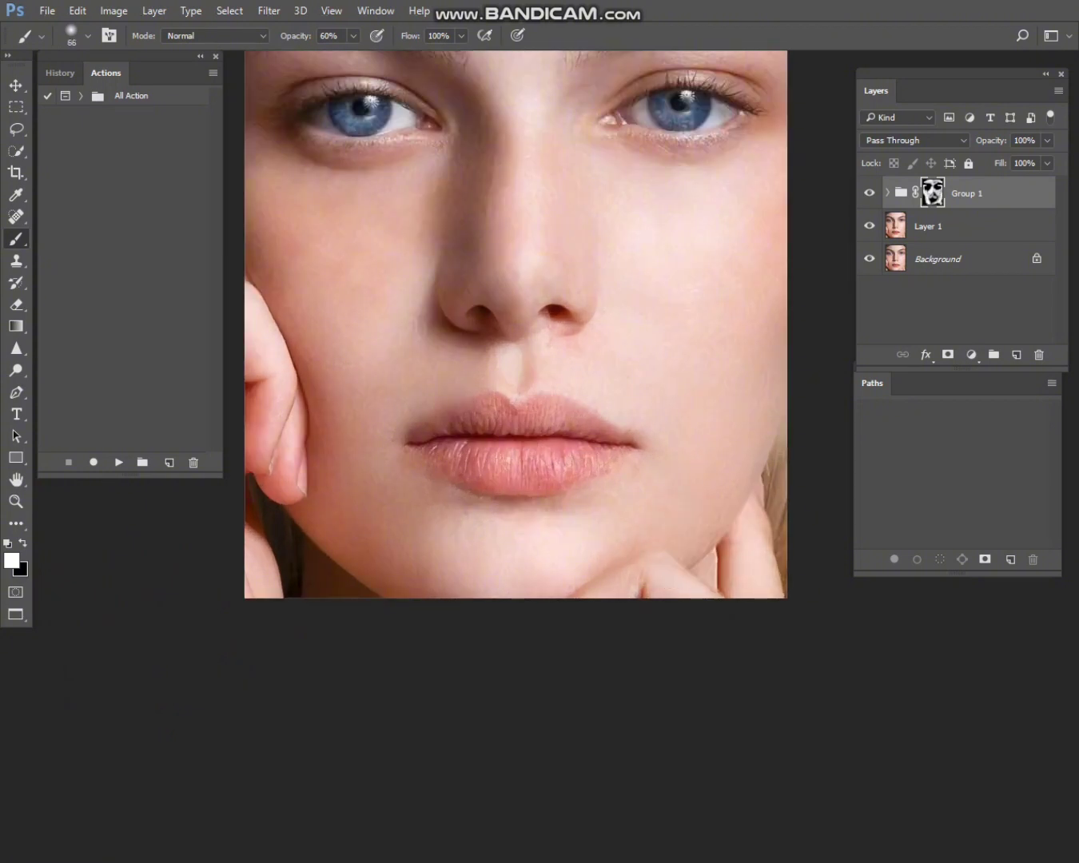
left_click_drag(265, 662, 476, 674)
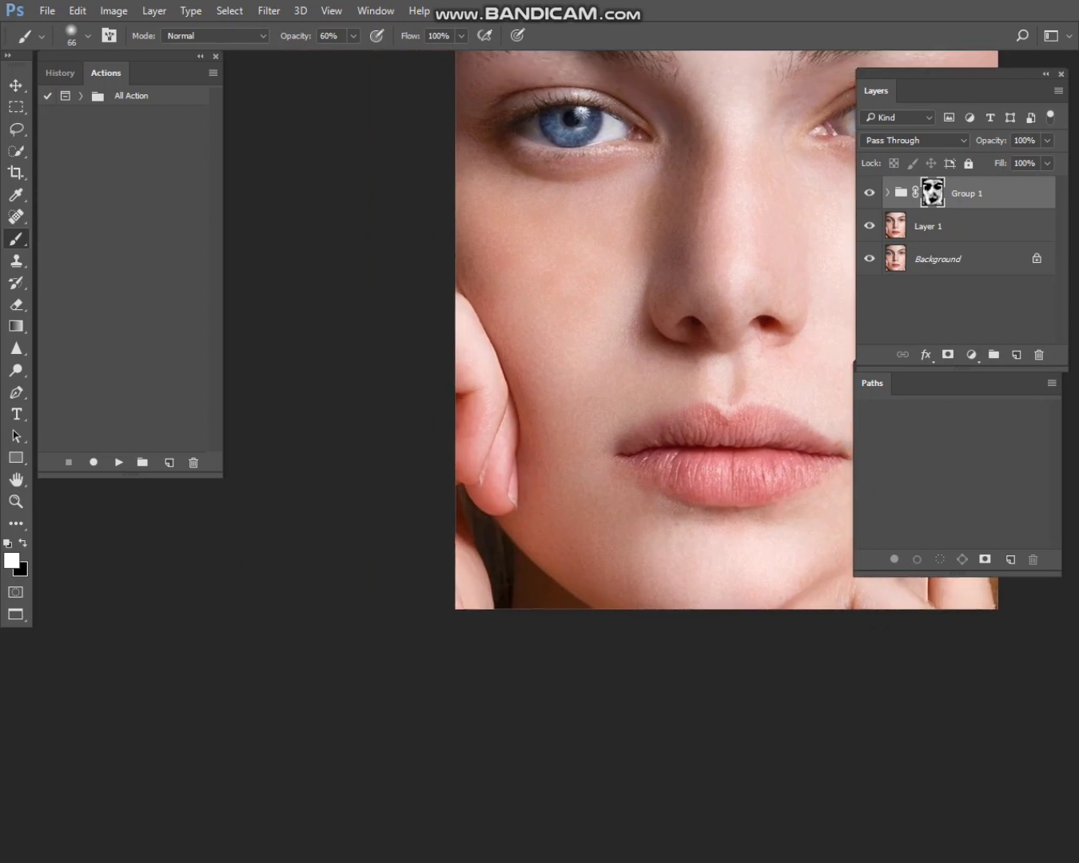
scroll(477, 673, "down", 1)
mouse_move(508, 209)
left_mouse_down()
mouse_move(473, 210)
mouse_move(496, 210)
left_mouse_up()
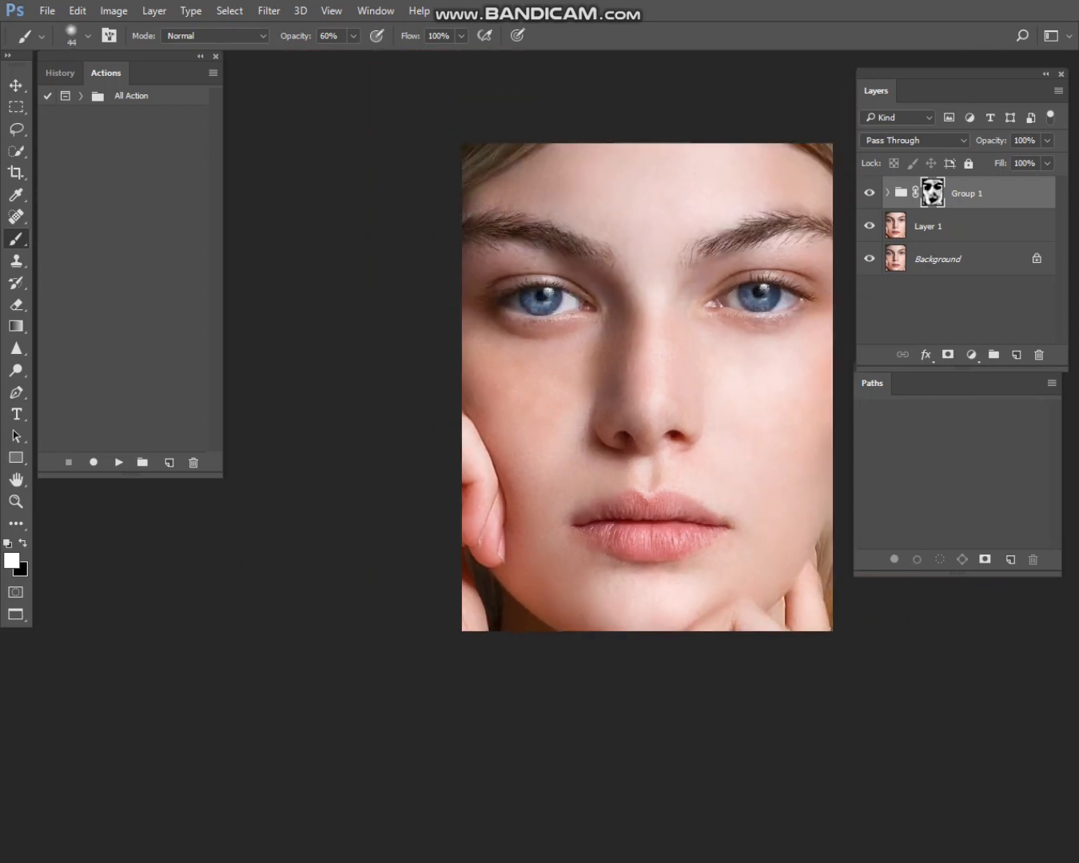
left_click_drag(589, 199, 608, 198)
left_click_drag(650, 400, 492, 502)
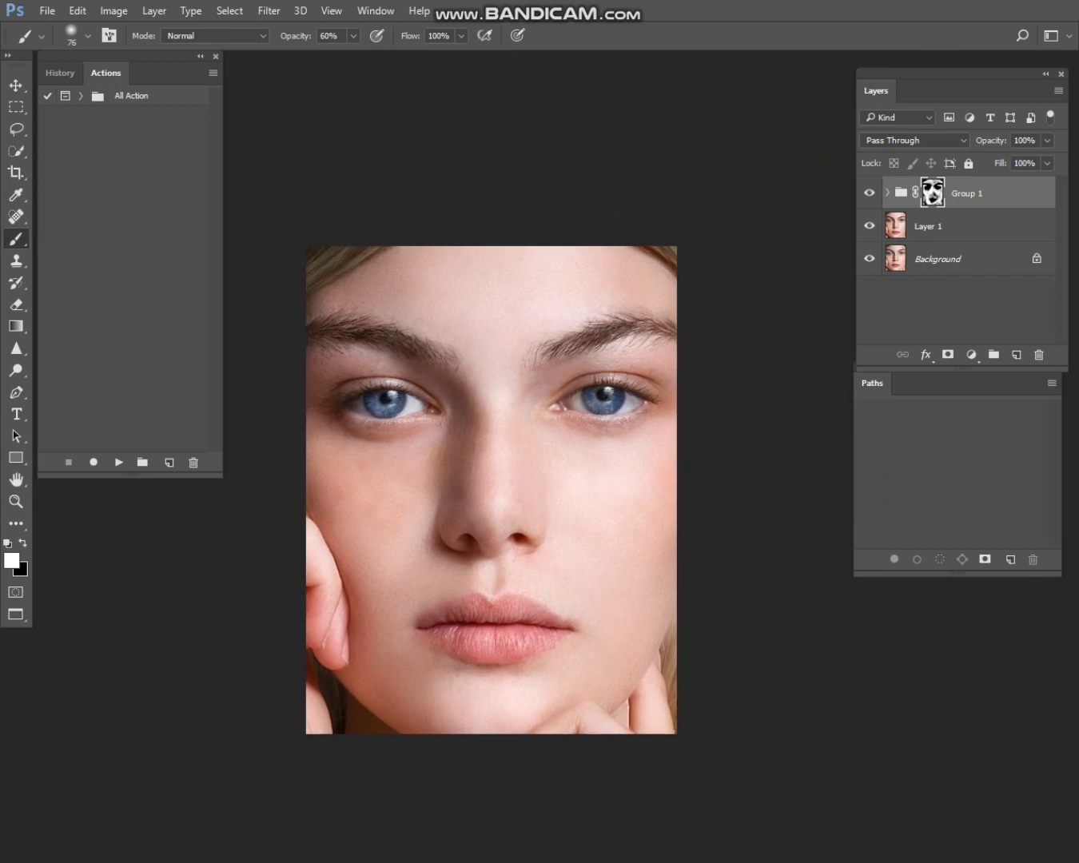
scroll(506, 173, "down", 4)
scroll(633, 279, "up", 4)
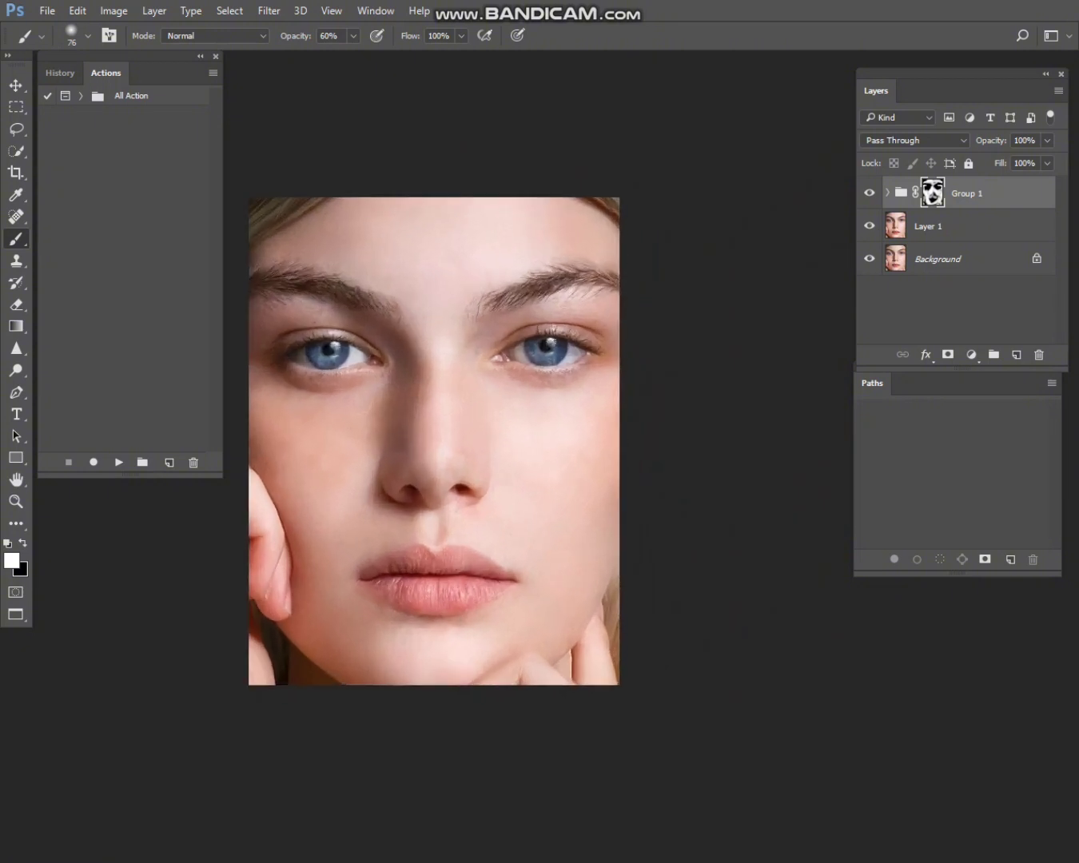
- Duplicate Layer 1 and merge the masked smoothing group into the duplicate
left_click(959, 225)
key("ctrl+j")
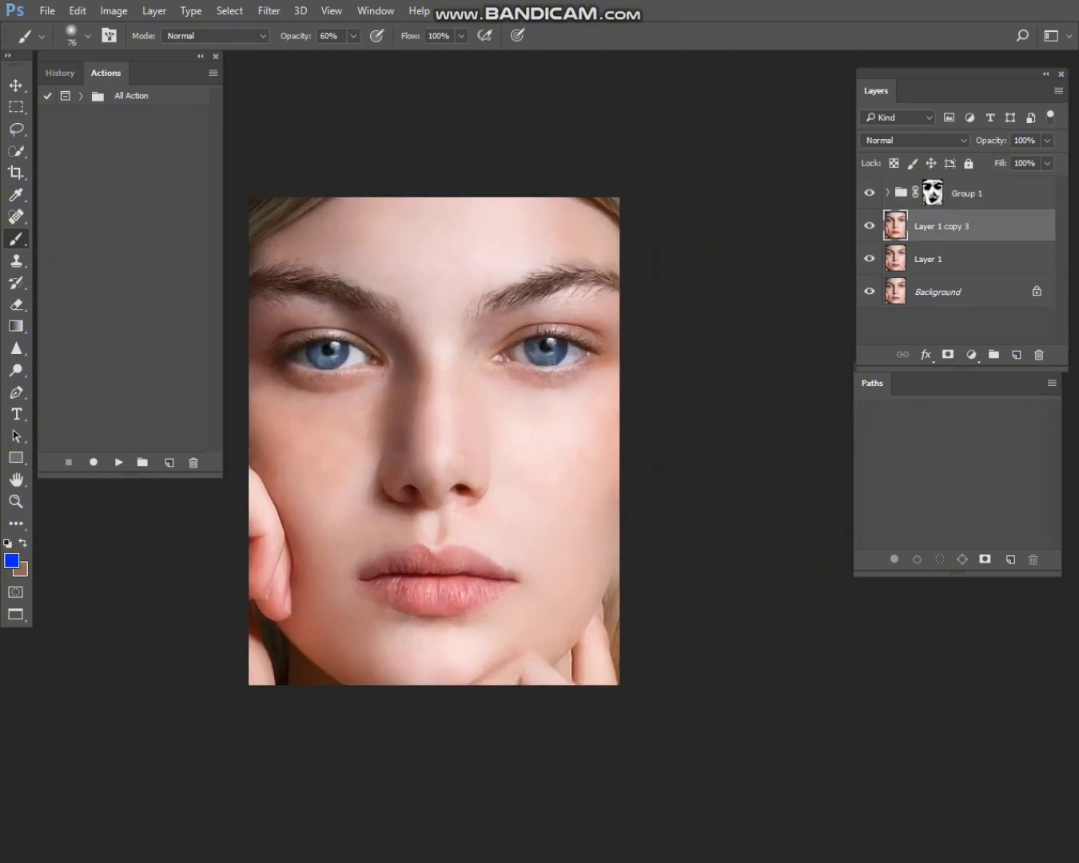
left_click(967, 193)
key("ctrl+e")
key("ctrl+e")
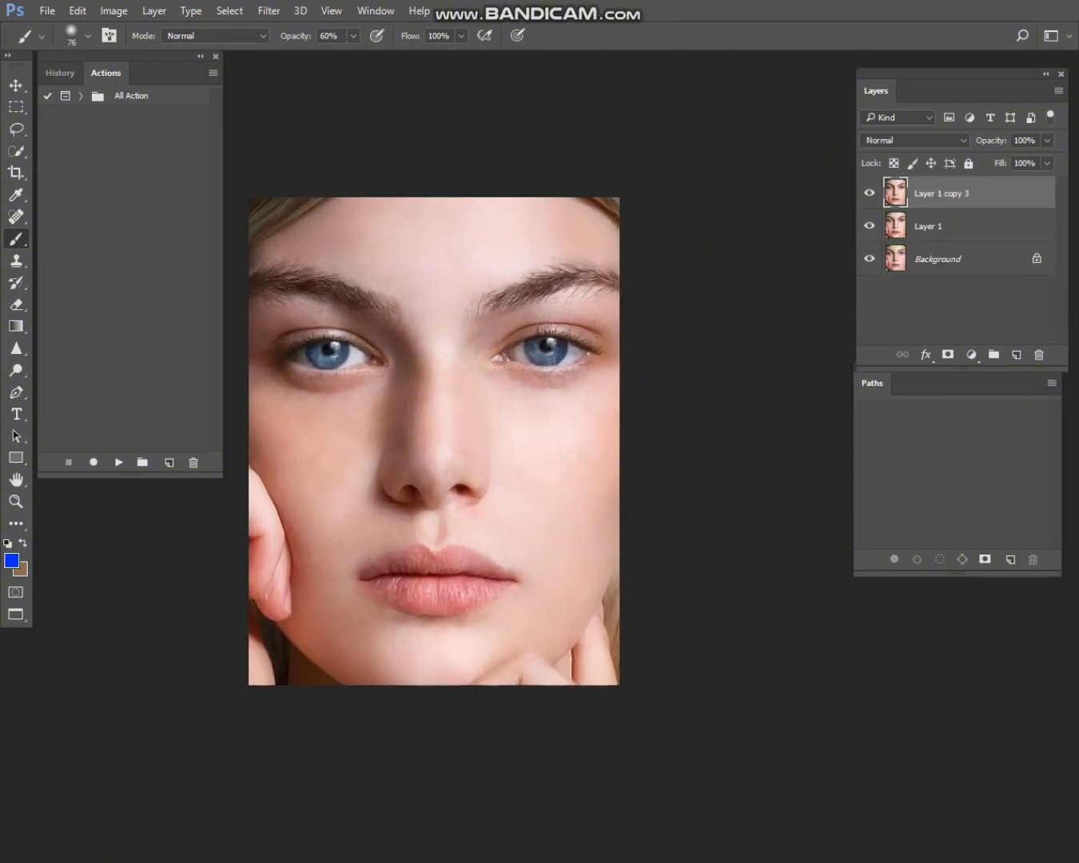
- Heal the spots beside both nostrils on the merged layer with the Spot Healing Brush at 17 and 11 px
scroll(844, 266, "down", 4)
scroll(521, 288, "up", 4)
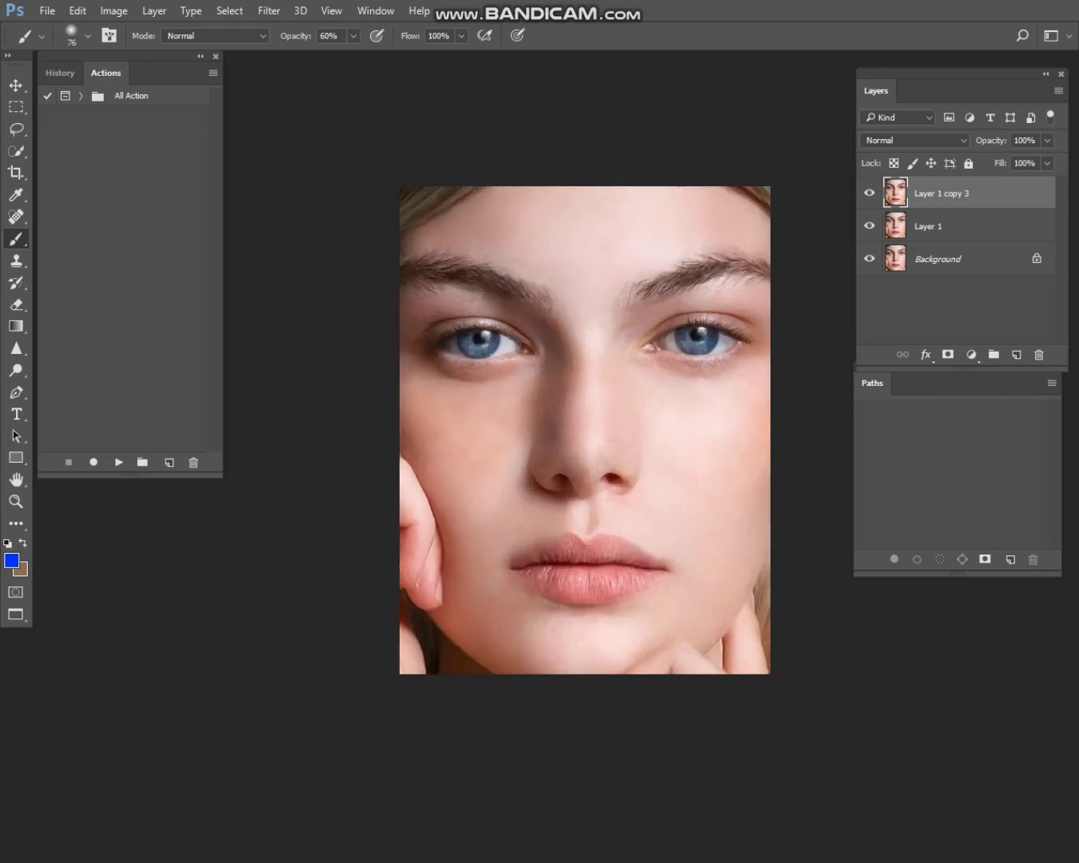
scroll(673, 331, "up", 2)
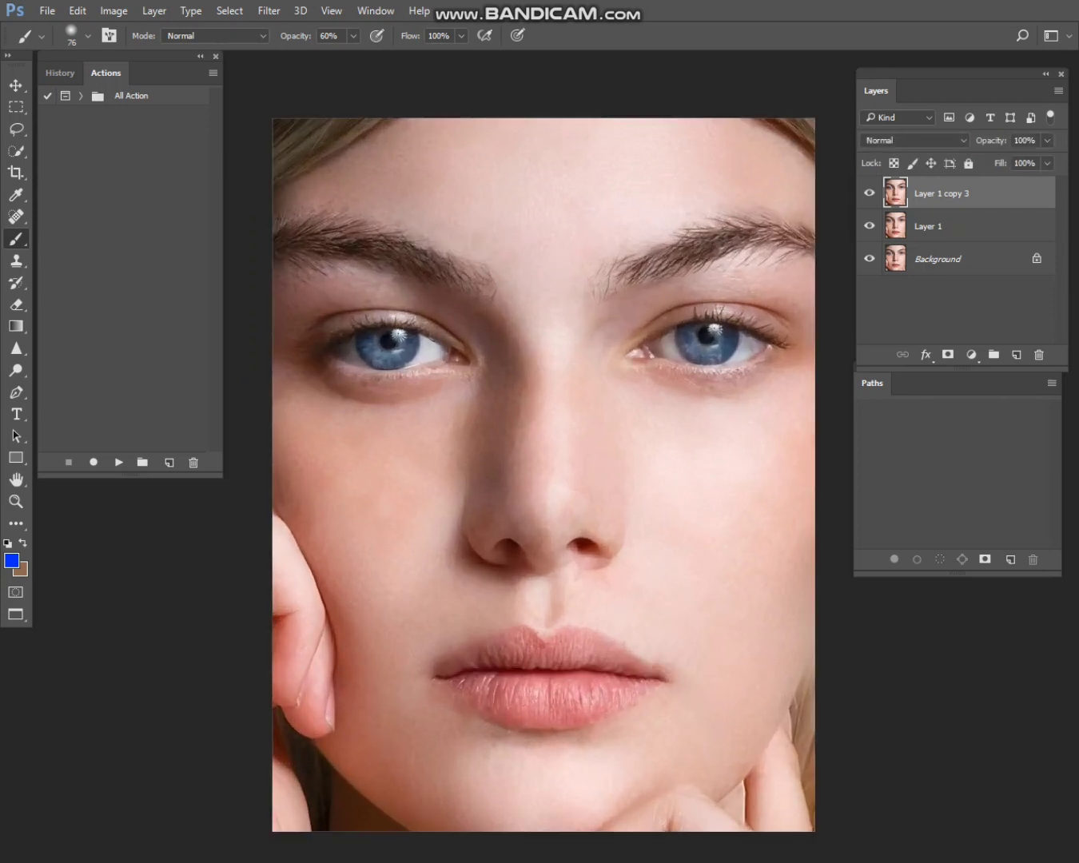
key("j")
scroll(562, 497, "up", 2)
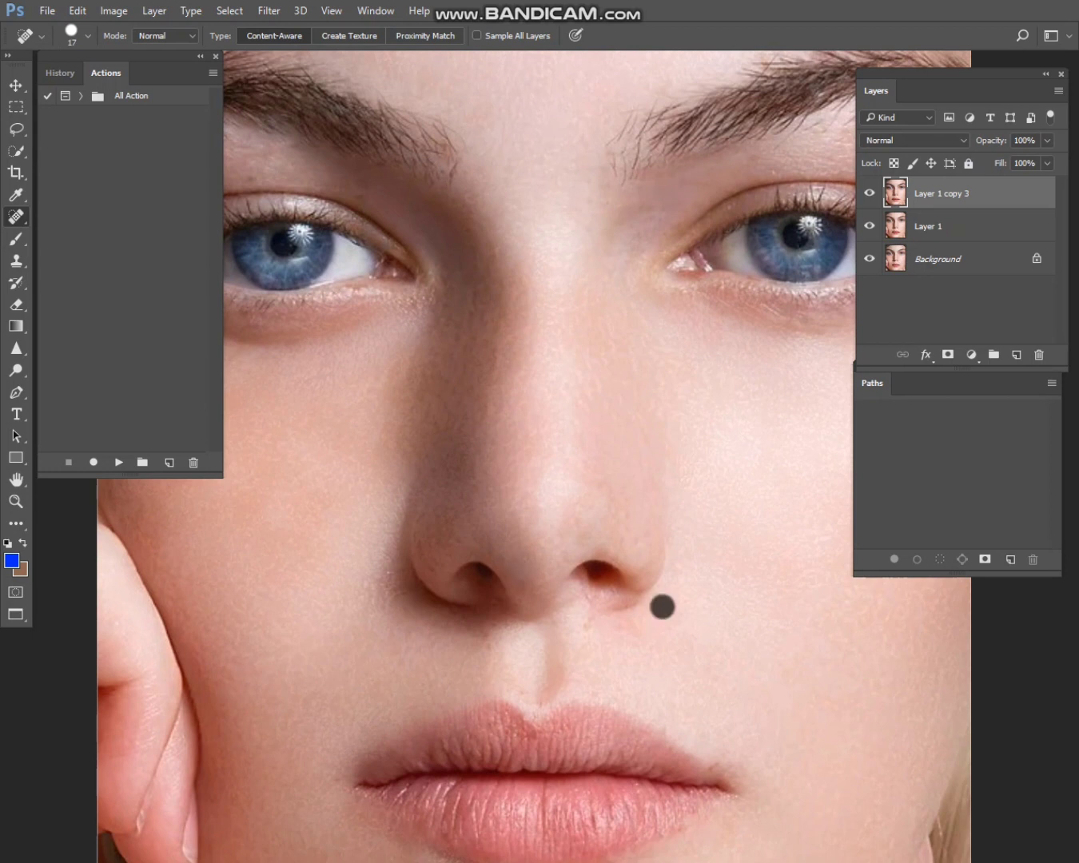
left_click(662, 607)
left_click(417, 599)
scroll(423, 611, "up", 2)
key("bracketleft")
left_click(383, 545)
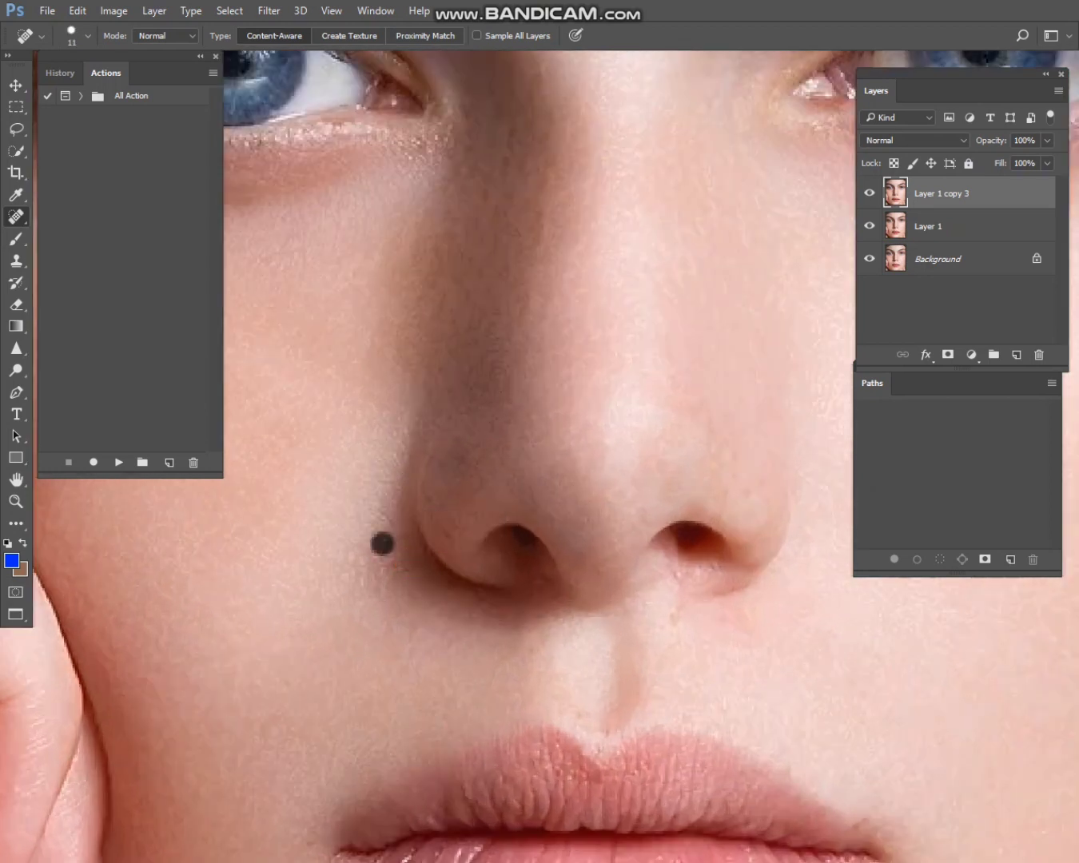
- Heal the uneven spots on the shadowed side of the nose and above the upper eyelid with the 11 px Spot Healing Brush
left_click(452, 400)
left_click_drag(475, 319, 508, 550)
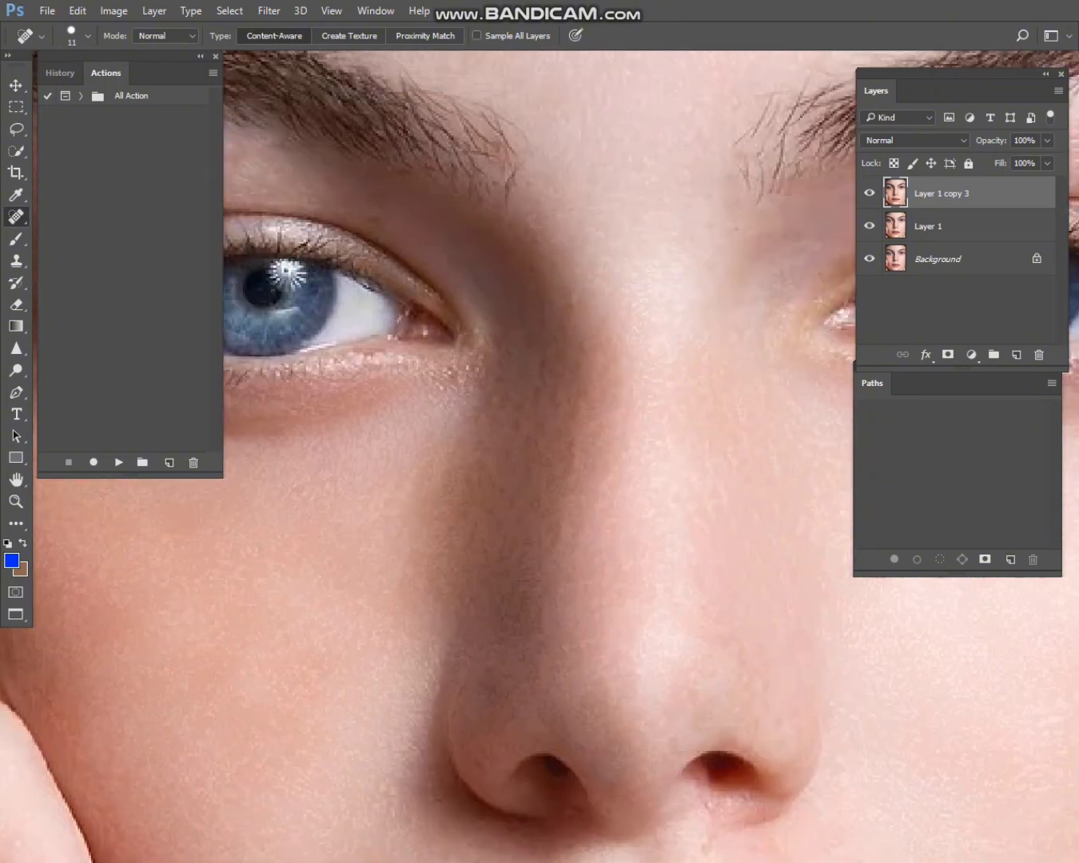
left_click_drag(521, 390, 513, 412)
left_click_drag(513, 347, 500, 366)
left_click(490, 377)
left_click_drag(376, 293, 410, 359)
left_click(372, 200)
left_click(370, 216)
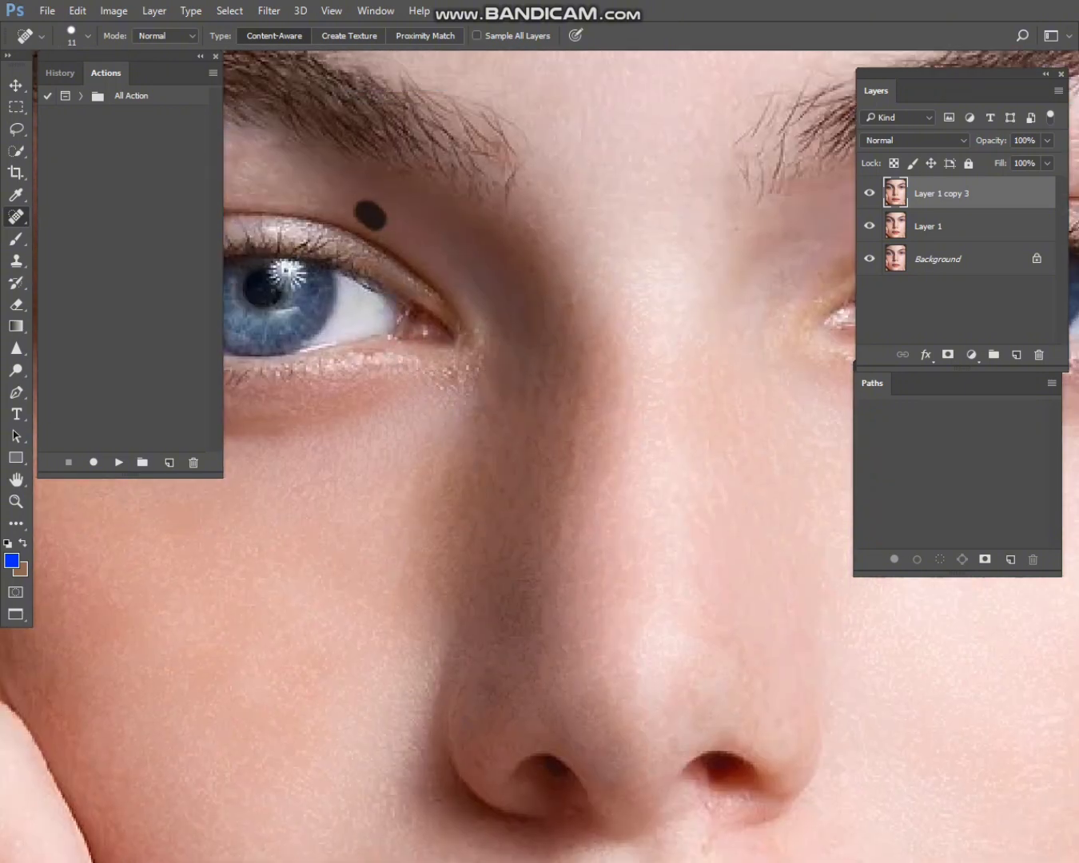
- Heal the remaining blemishes along the bridge of the nose with the 11 px Spot Healing Brush
left_click(586, 353)
left_click(563, 391)
left_click(665, 616)
left_click(568, 446)
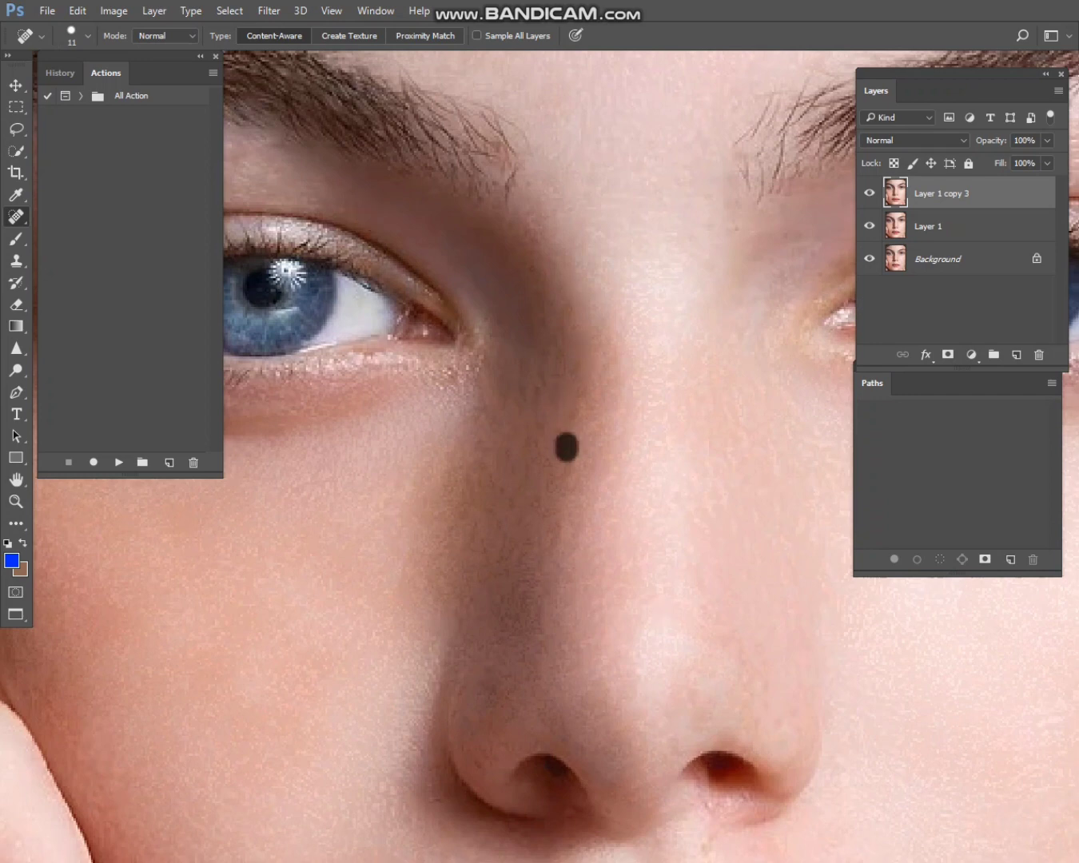
key("ctrl+minus")
key("ctrl+minus")
- Heal the spots below the nostrils and above the upper lip with the 11 px Spot Healing Brush
scroll(639, 671, "up", 5)
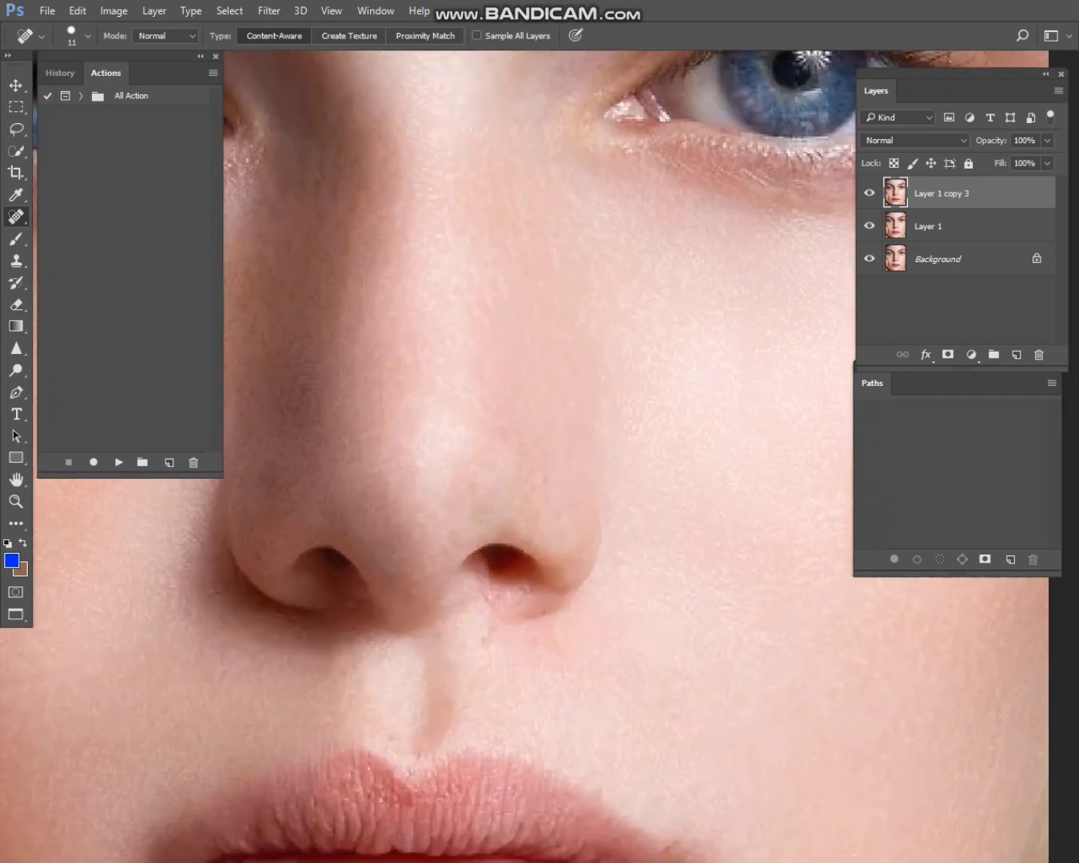
left_click_drag(625, 660, 688, 442)
left_click(552, 435)
left_click(408, 468)
left_click(480, 542)
scroll(581, 533, "down", 3)
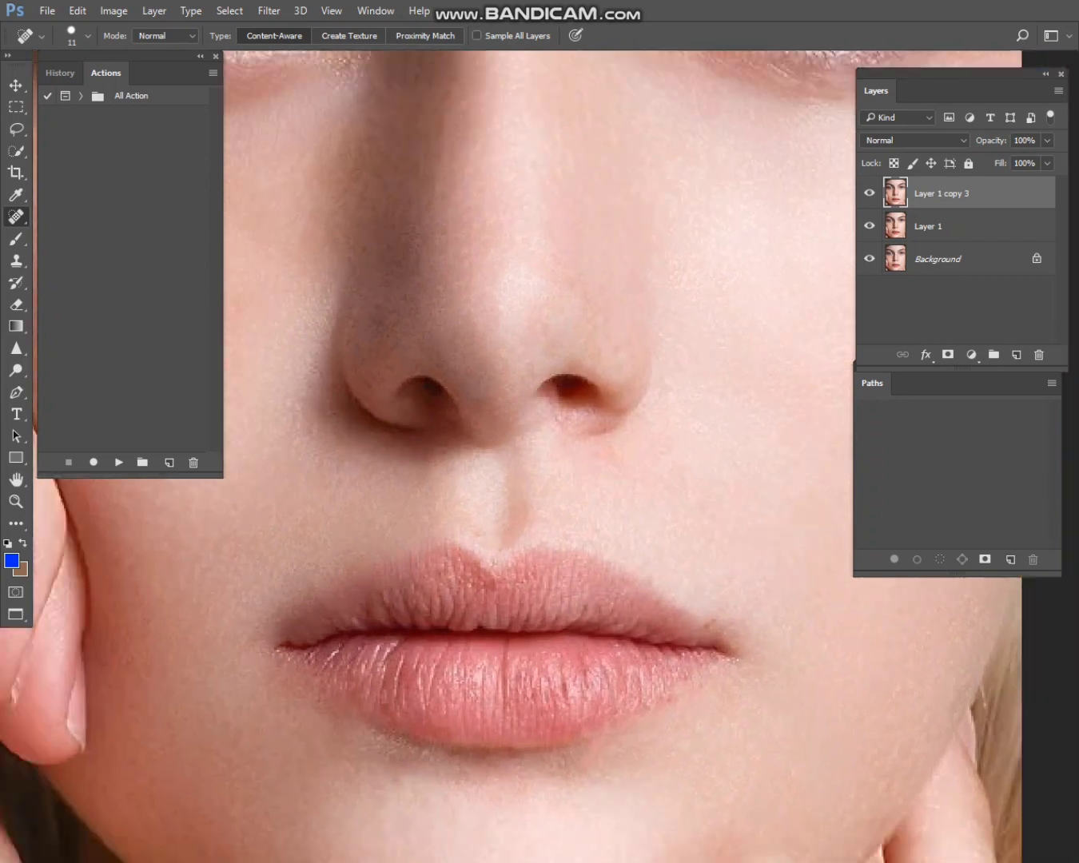
left_click_drag(582, 533, 703, 539)
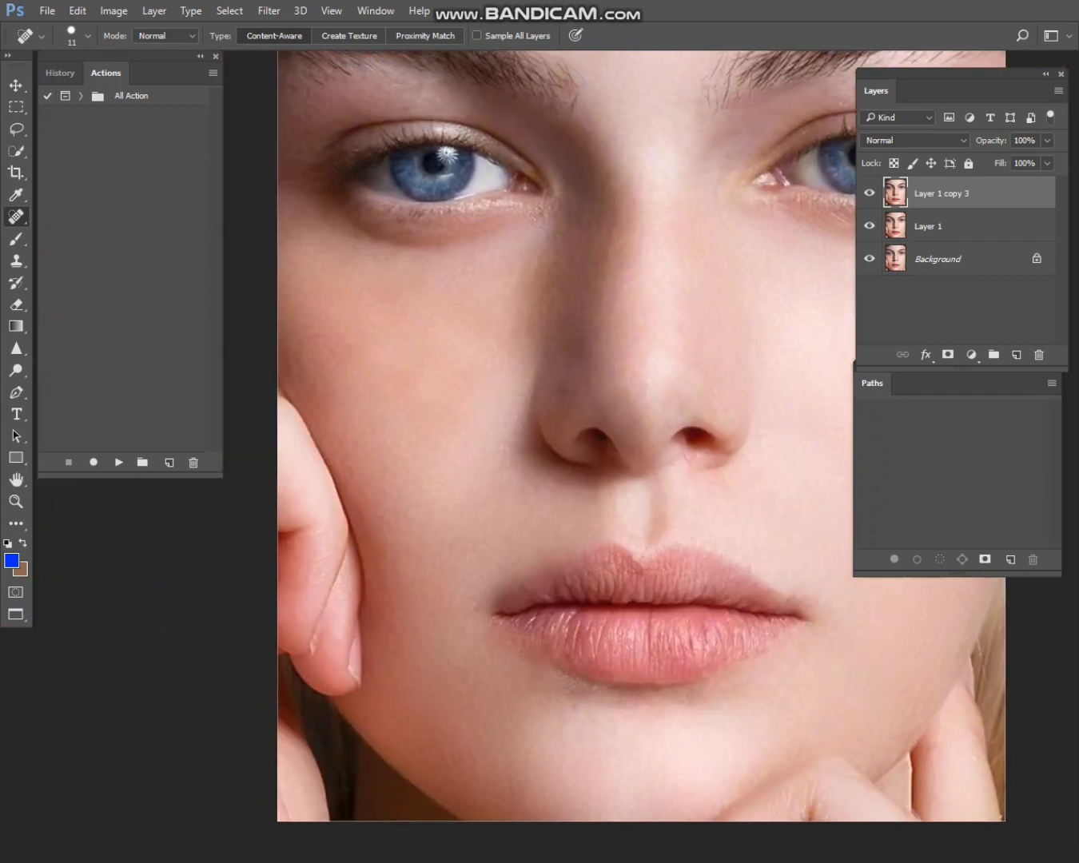
- Heal the spot at the outer edge of the shadowed cheek and check the brow, eyelid and forehead for blemishes
scroll(496, 438, "down", 4)
scroll(381, 408, "up", 7)
left_click(323, 379)
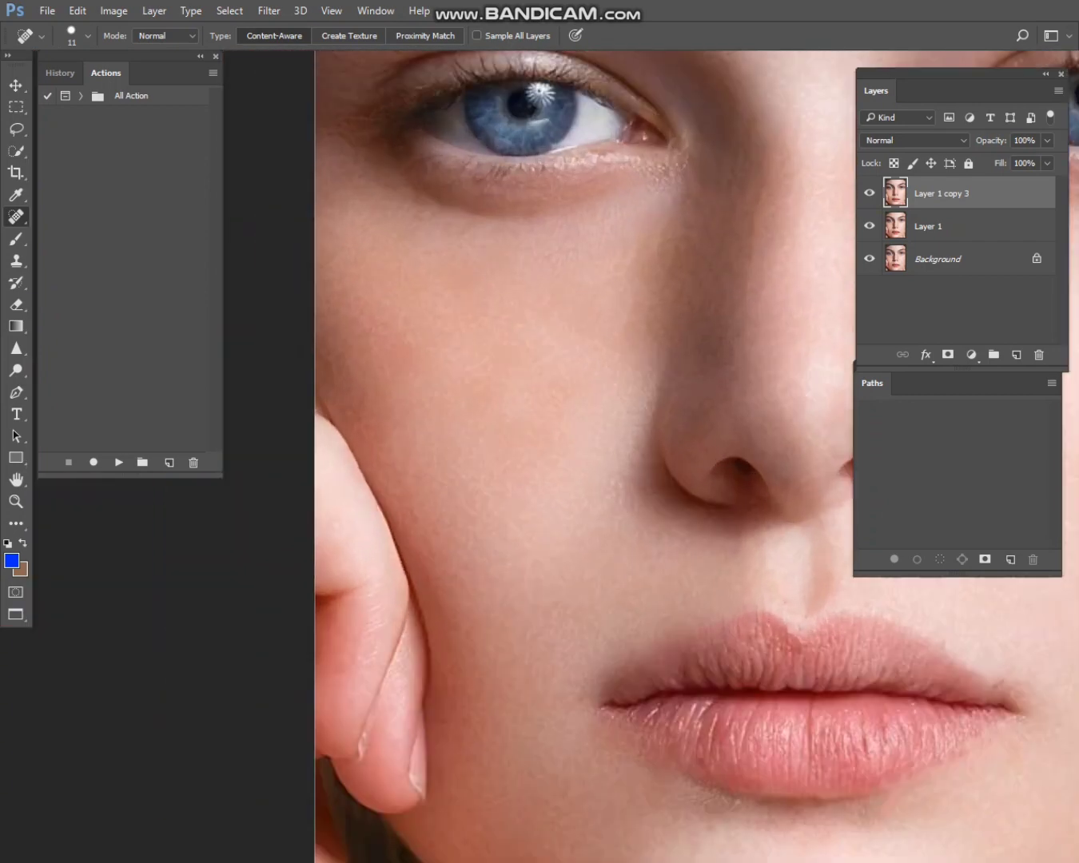
scroll(449, 492, "down", 5)
left_click_drag(656, 323, 614, 594)
scroll(612, 595, "up", 3)
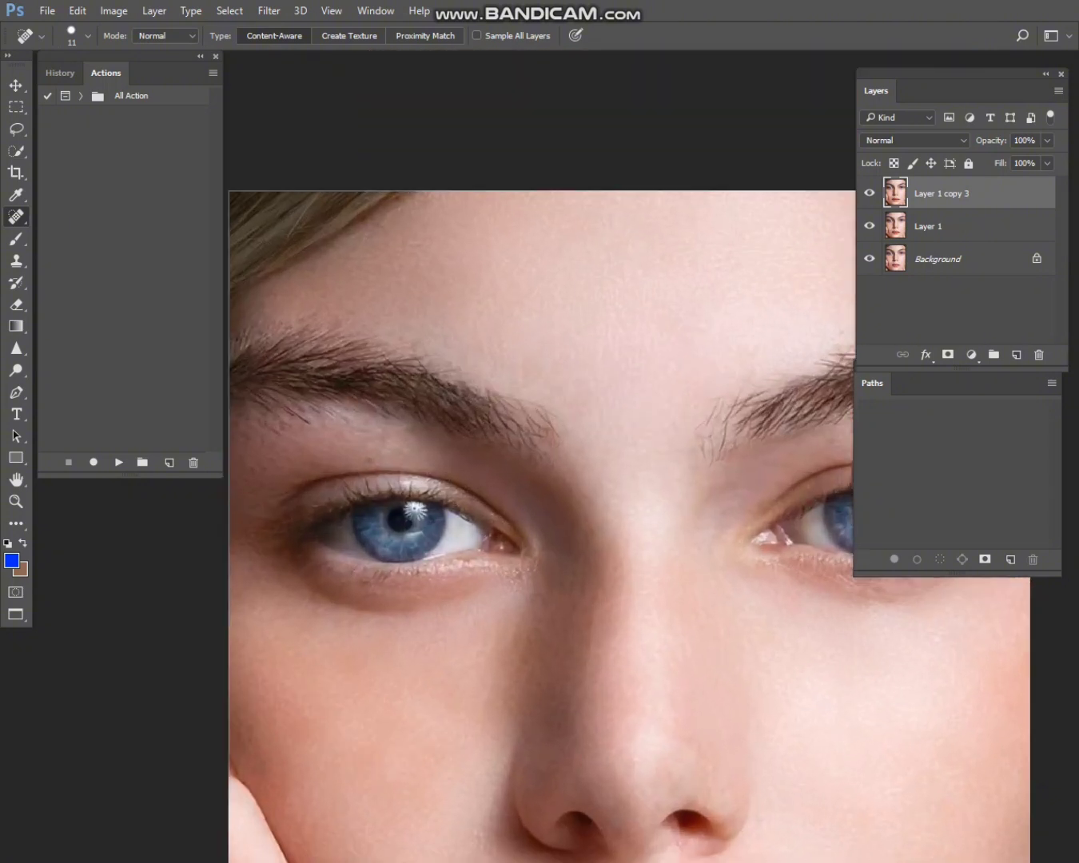
scroll(592, 601, "down", 1)
scroll(370, 502, "up", 2)
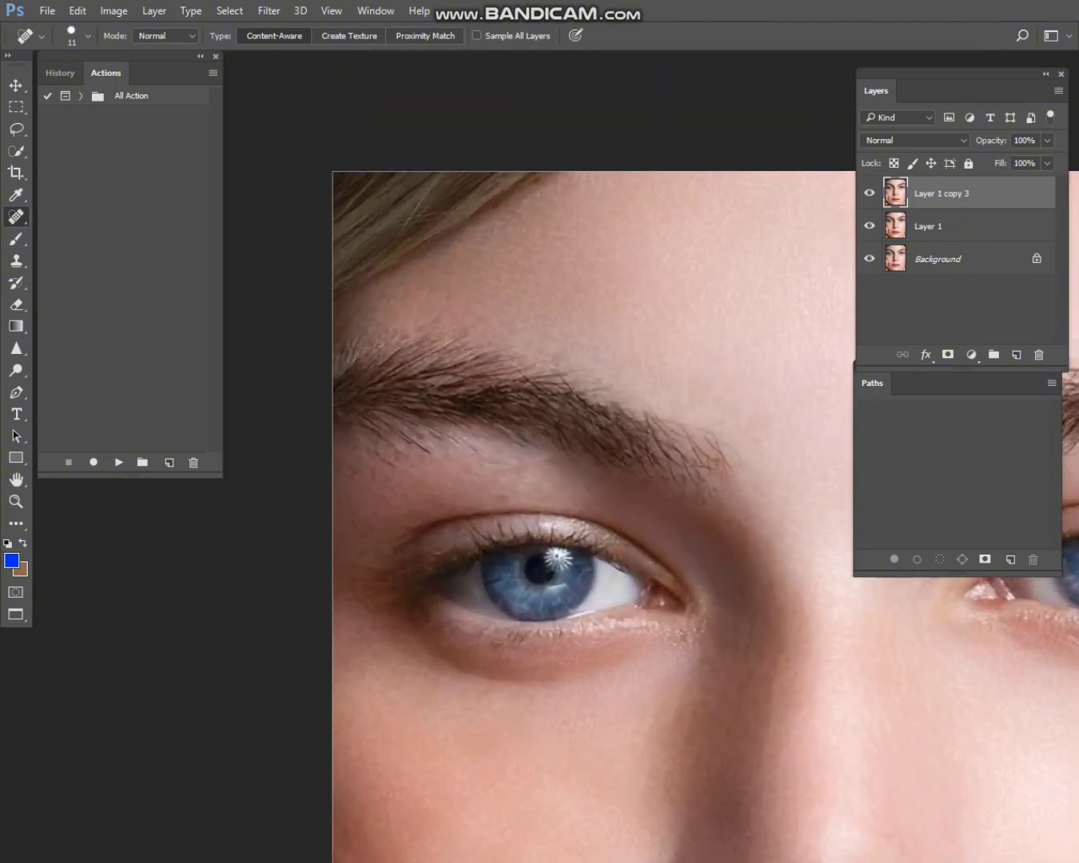
left_click_drag(622, 508, 630, 563)
scroll(518, 364, "down", 11)
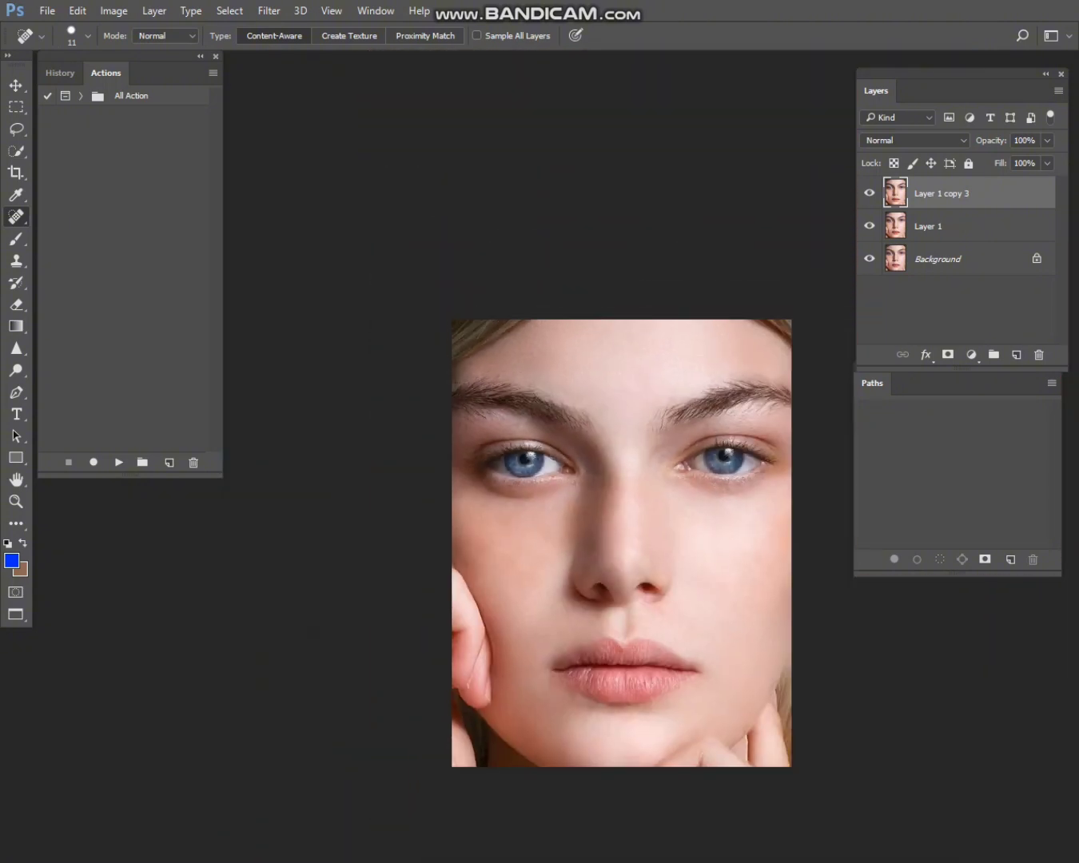
scroll(719, 655, "up", 10)
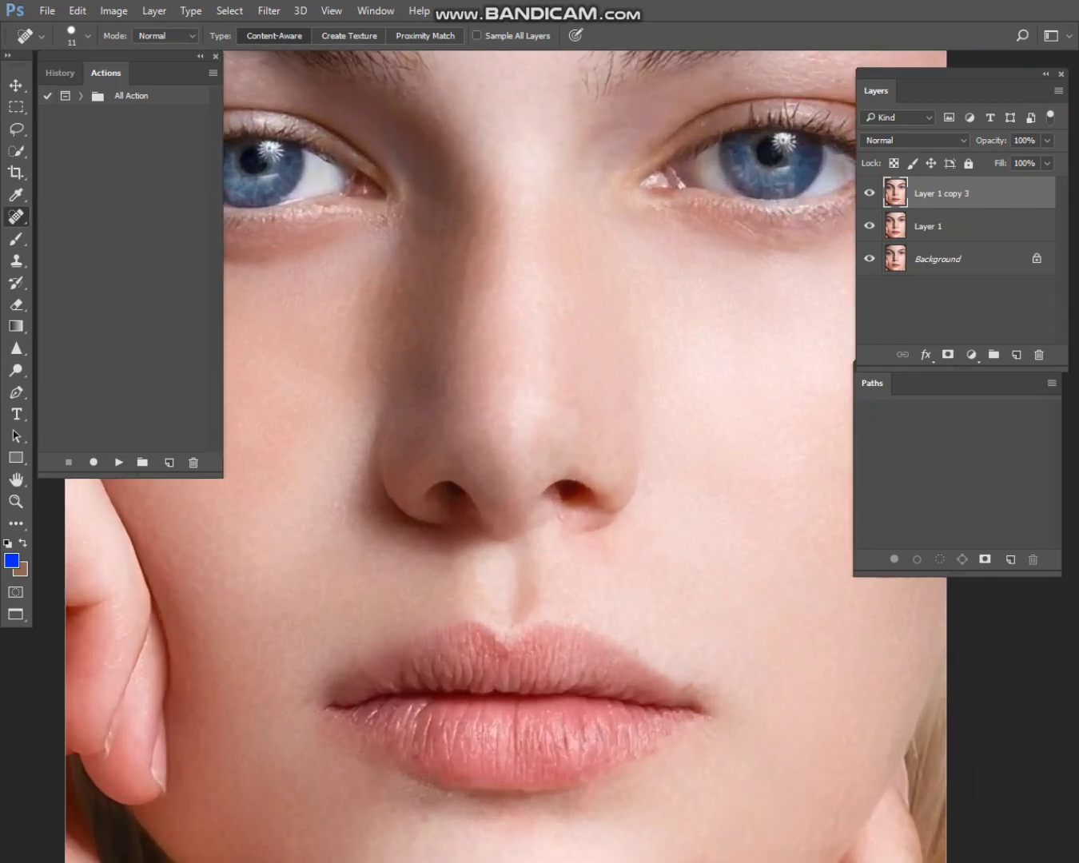
- Create a new empty layer above Layer 1 copy 3
left_click(1016, 355)
scroll(608, 595, "up", 4)
left_click_drag(607, 595, 603, 451)
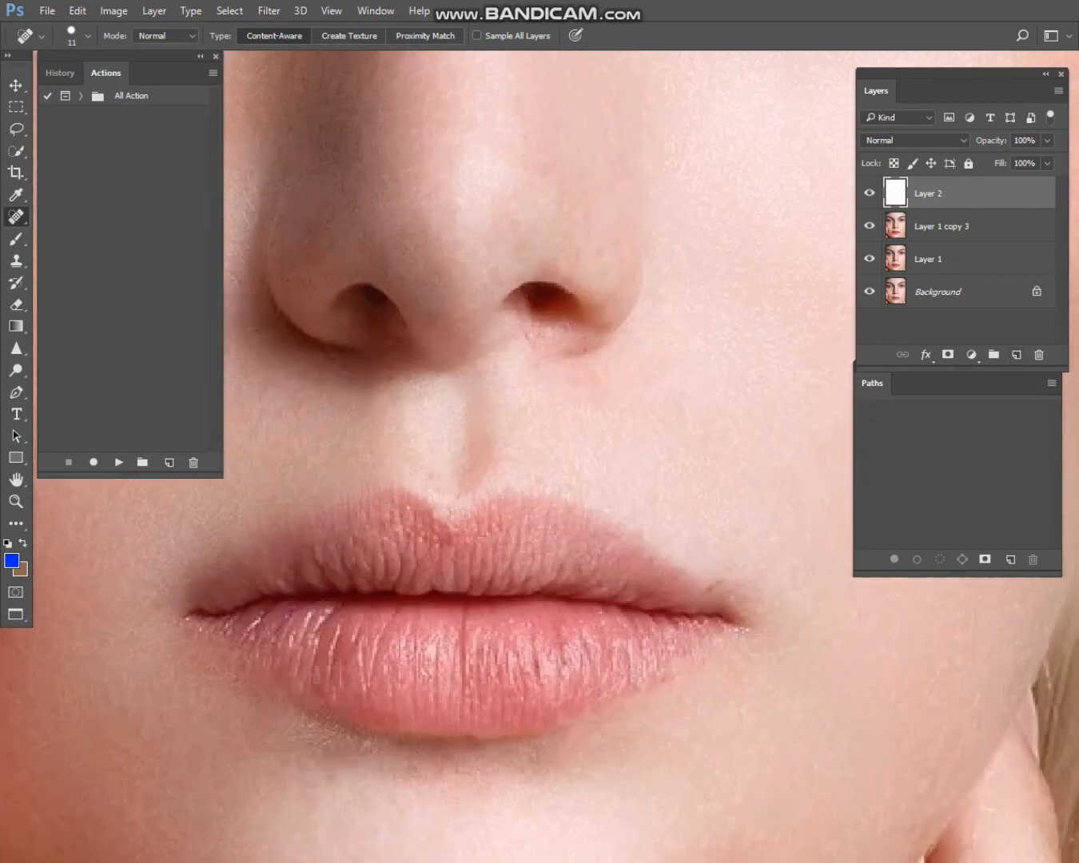
key("bracketleft")
scroll(652, 620, "up", 2)
key("bracketleft")
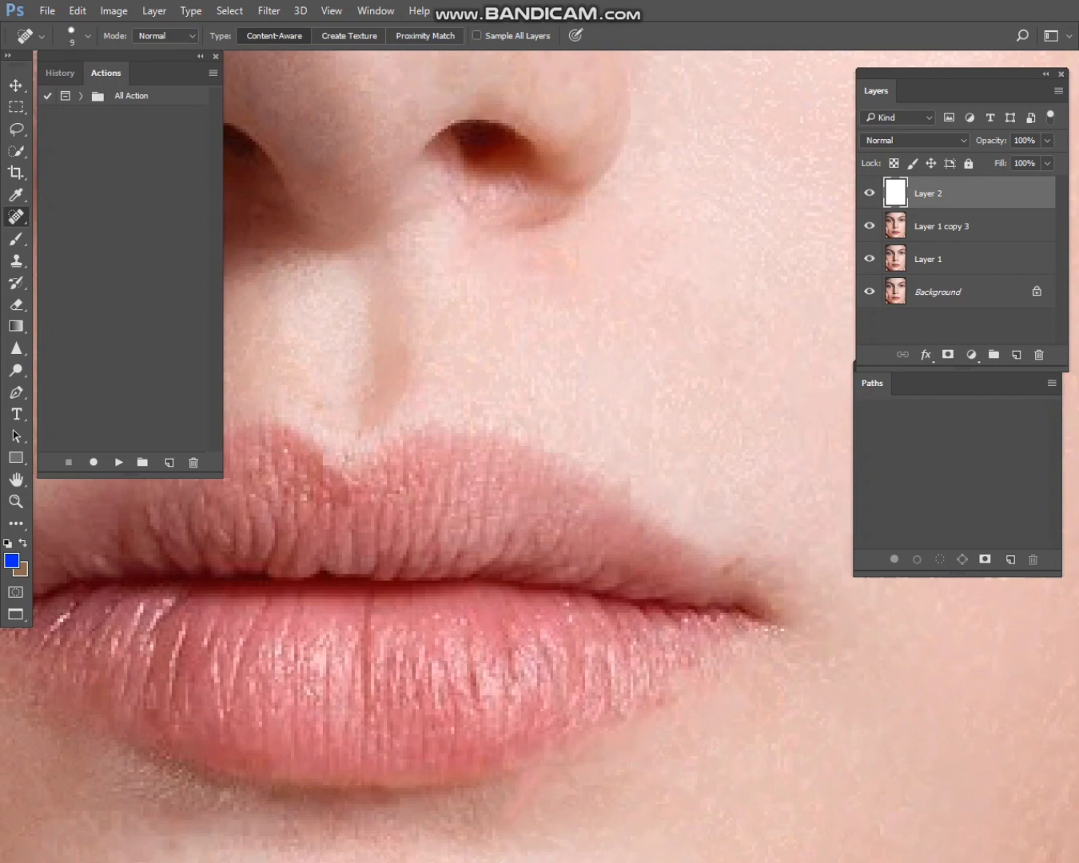
- Trace a curved Pen path along the lower edge of the bottom lip, starting at the mouth corner on the brightly lit side
key("p")
left_click(774, 633)
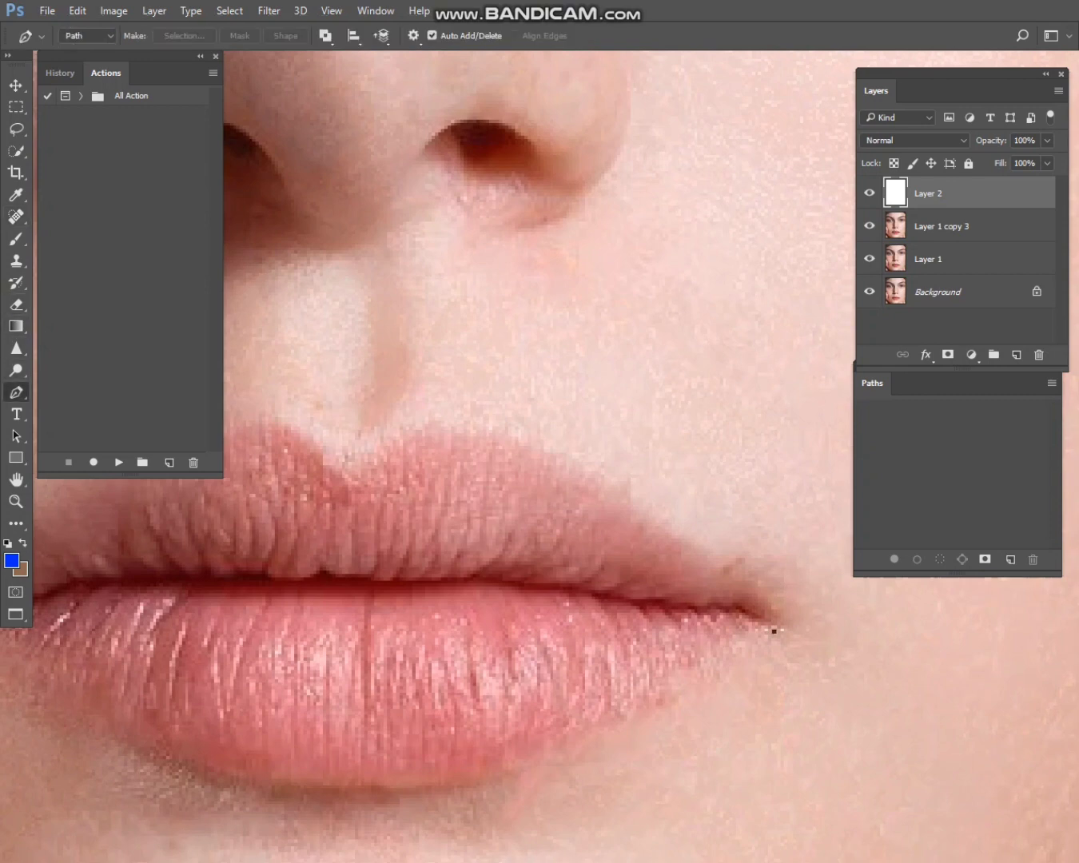
left_click_drag(551, 754, 458, 788)
left_click(350, 789)
left_click_drag(351, 789, 641, 831)
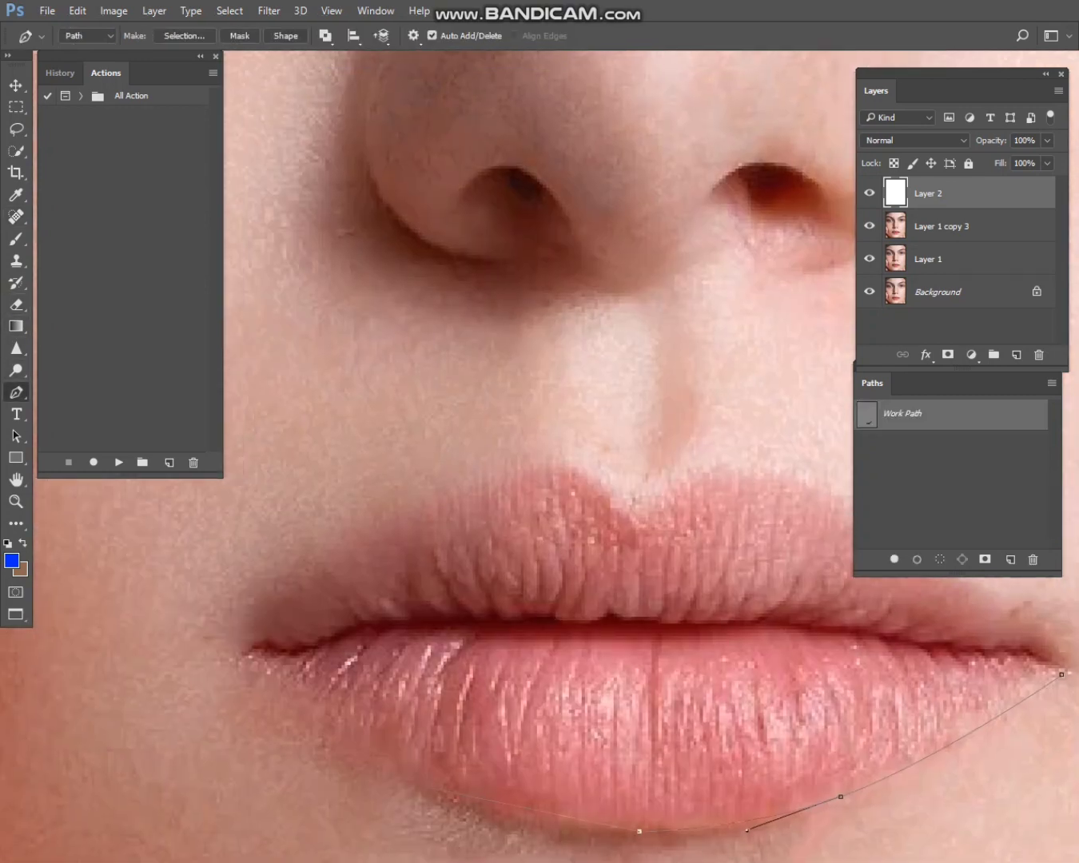
left_click_drag(431, 787, 316, 752)
left_click(253, 650)
left_click_drag(363, 534, 477, 494)
left_click_drag(644, 514, 565, 550)
key("ctrl+alt+z")
key("ctrl+alt+z")
key("ctrl+alt+z")
- Continue the lip path around the shadowed mouth corner and along the upper lip, curving through both peaks and the dip between them
left_click(134, 667)
left_click_drag(296, 555, 391, 516)
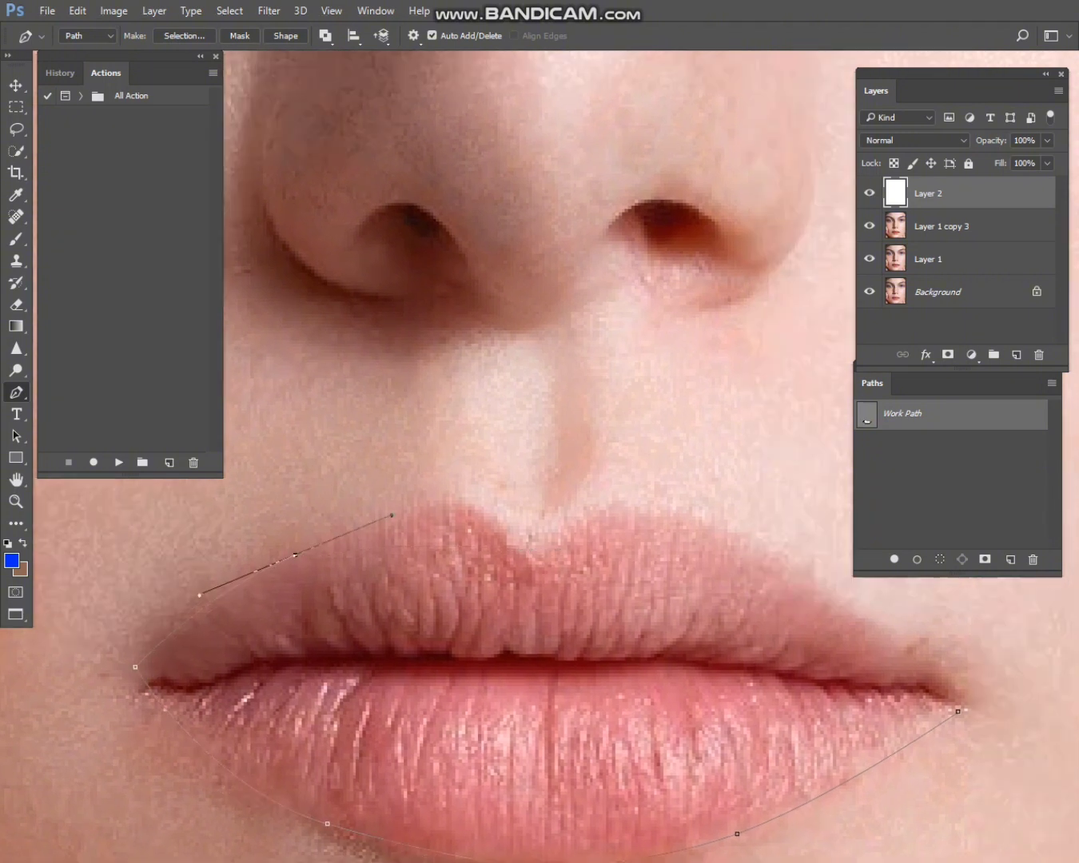
left_click_drag(486, 525, 523, 548)
key("ctrl+alt+z")
left_click_drag(469, 514, 502, 533)
left_click_drag(555, 539, 562, 535)
left_click_drag(680, 513, 718, 525)
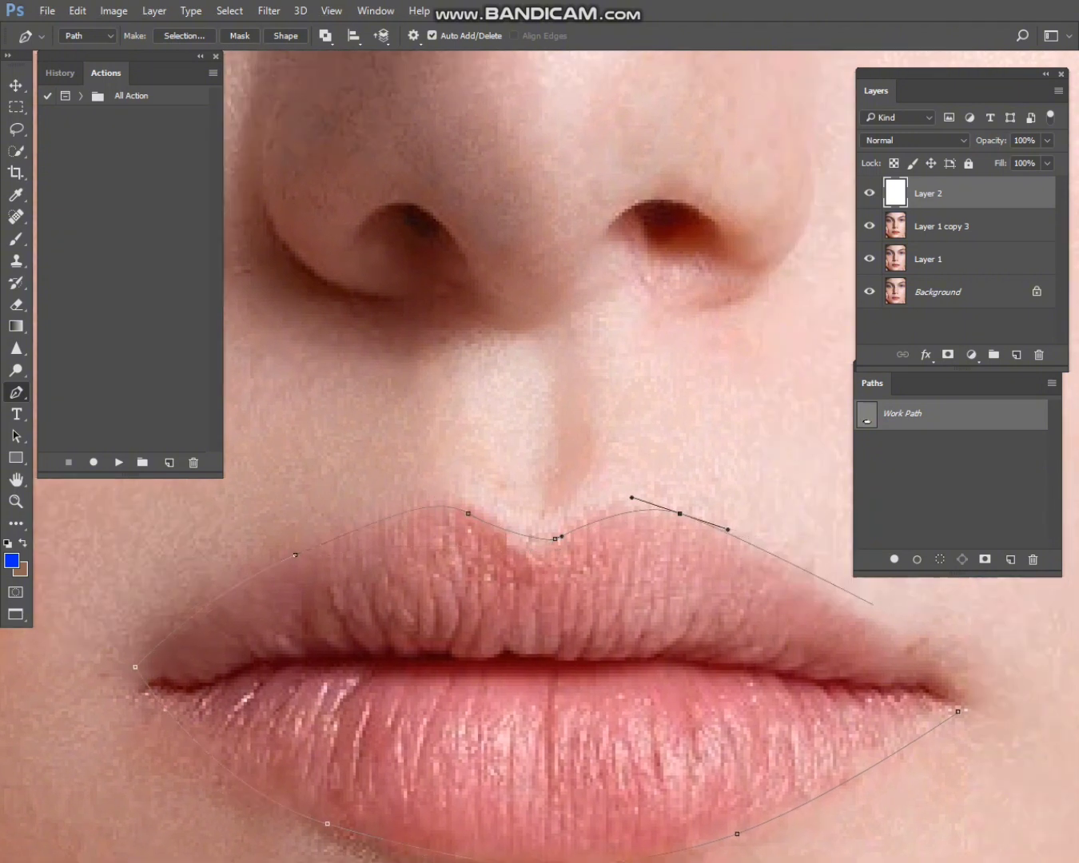
left_click_drag(933, 651, 964, 688)
key("ctrl+alt+z")
key("ctrl+alt+z")
- Finish the lip path around the brightly lit mouth corner and close it on its starting anchor point
left_click(968, 705)
left_click(958, 713)
key("ctrl+minus")
key("ctrl+minus")
key("ctrl+minus")
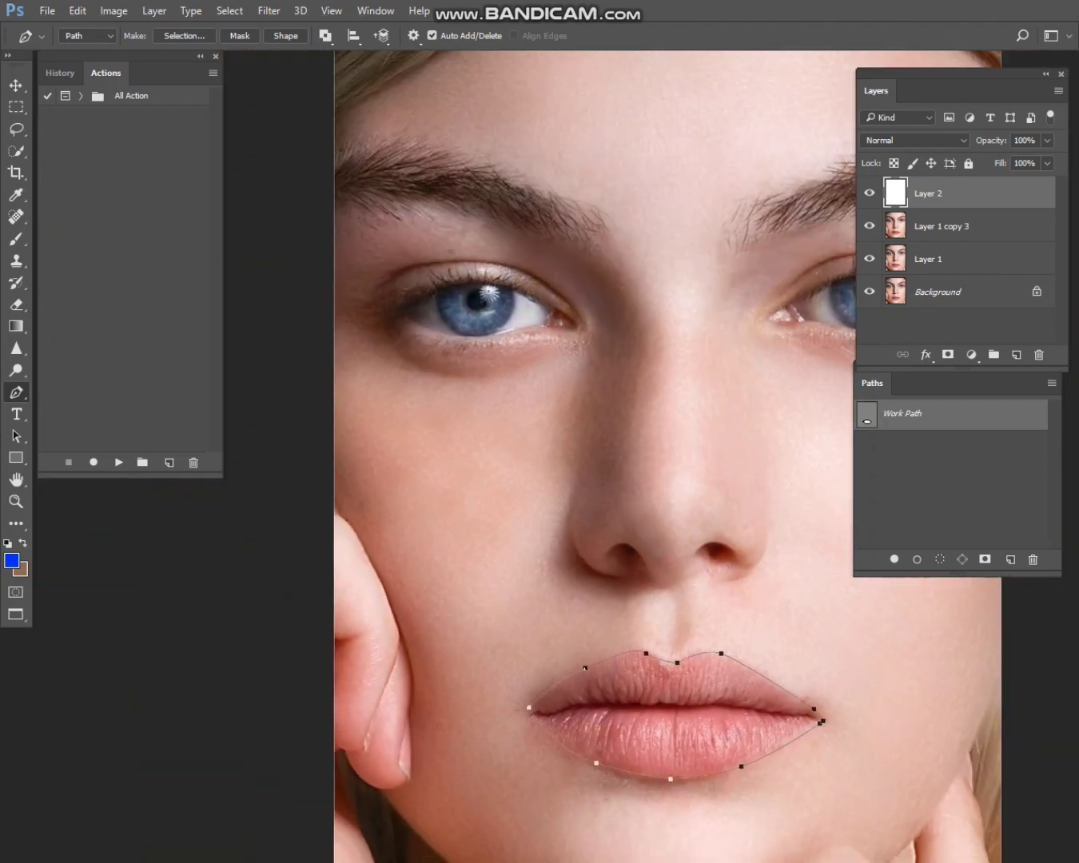
- Convert the closed lip path into a selection and feather it by 1 pixel
key("ctrl+minus")
key("ctrl+Return")
key("shift+F6")
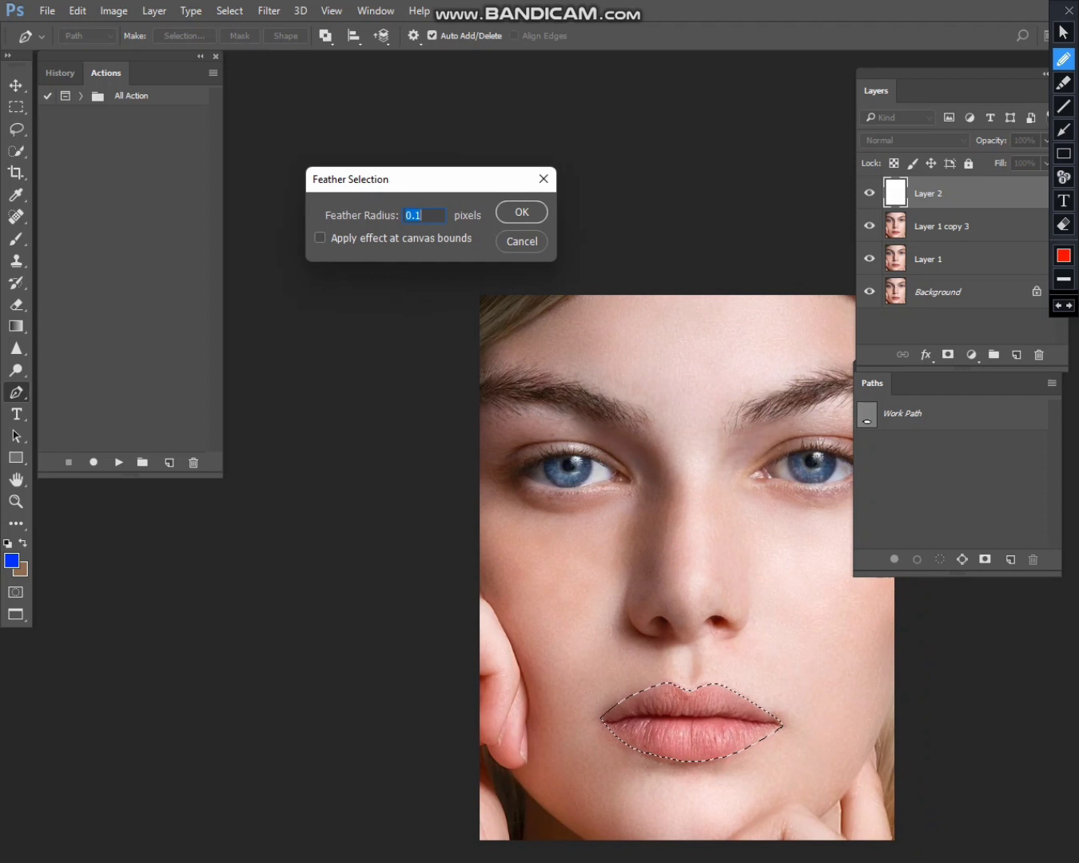
type("1")
key("Return")
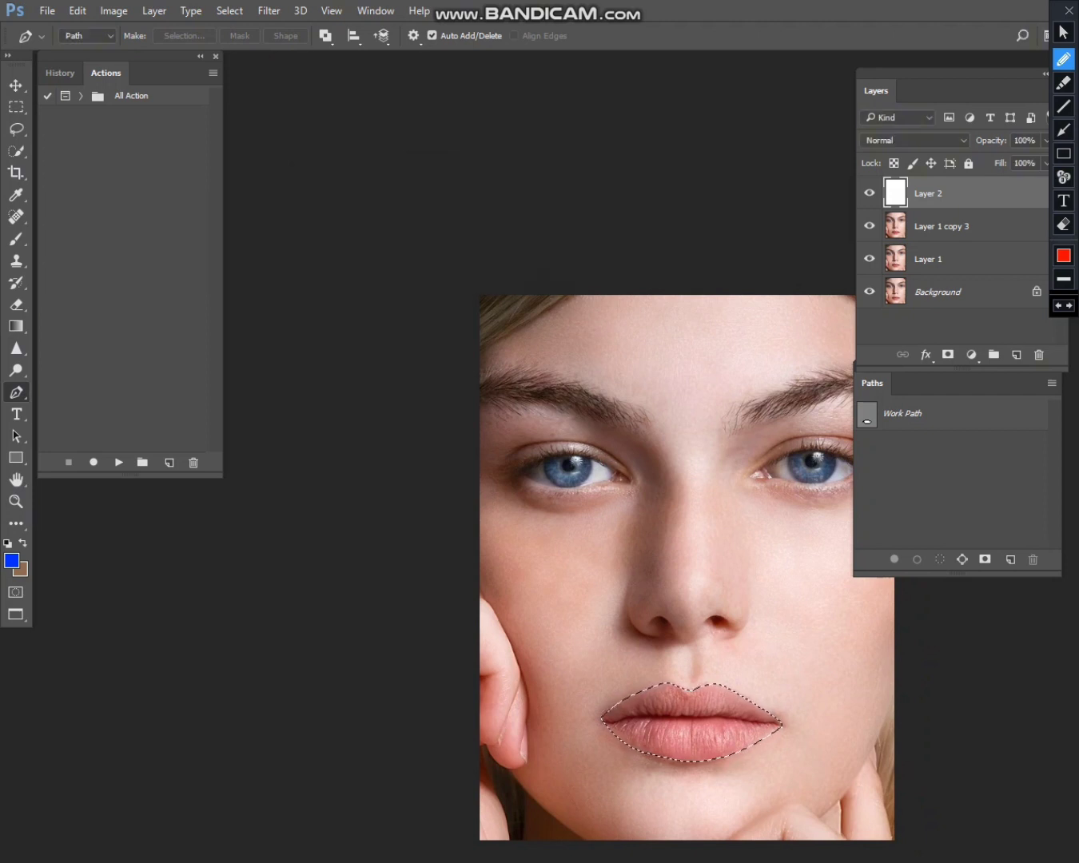
key("ctrl+h")
key("Escape")
scroll(654, 689, "up", 4)
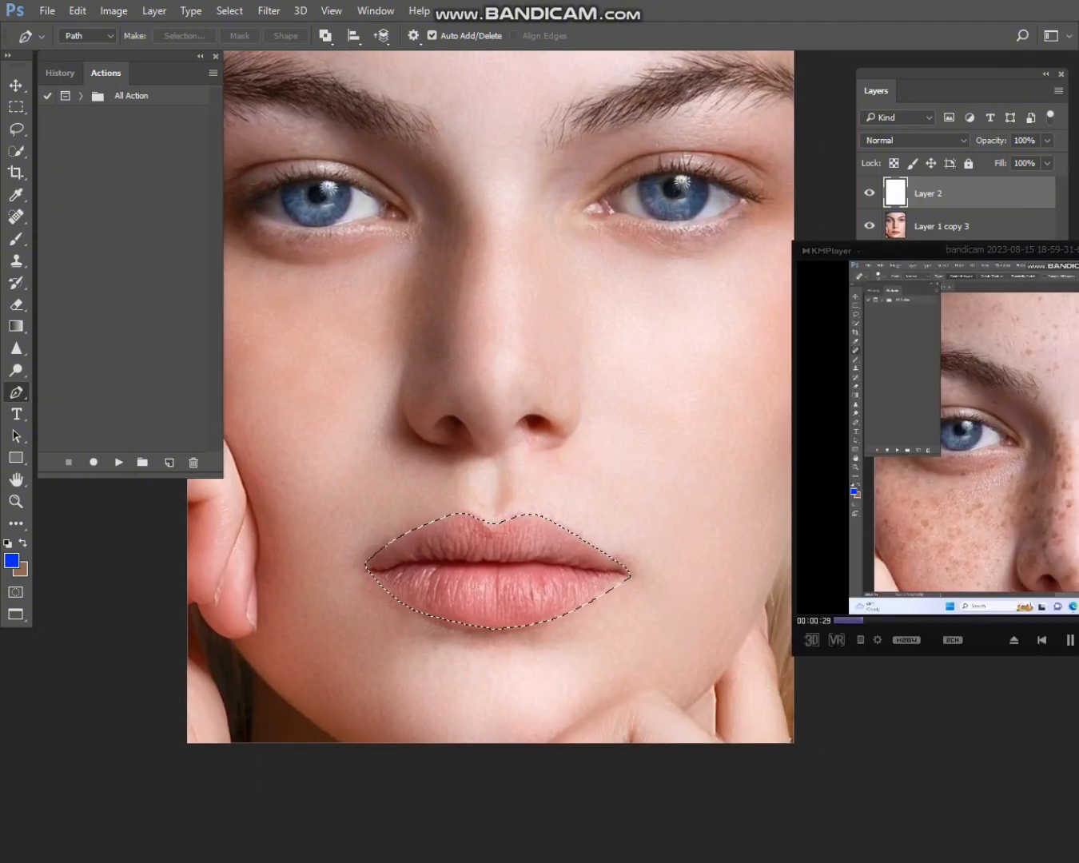
left_click_drag(991, 251, 712, 425)
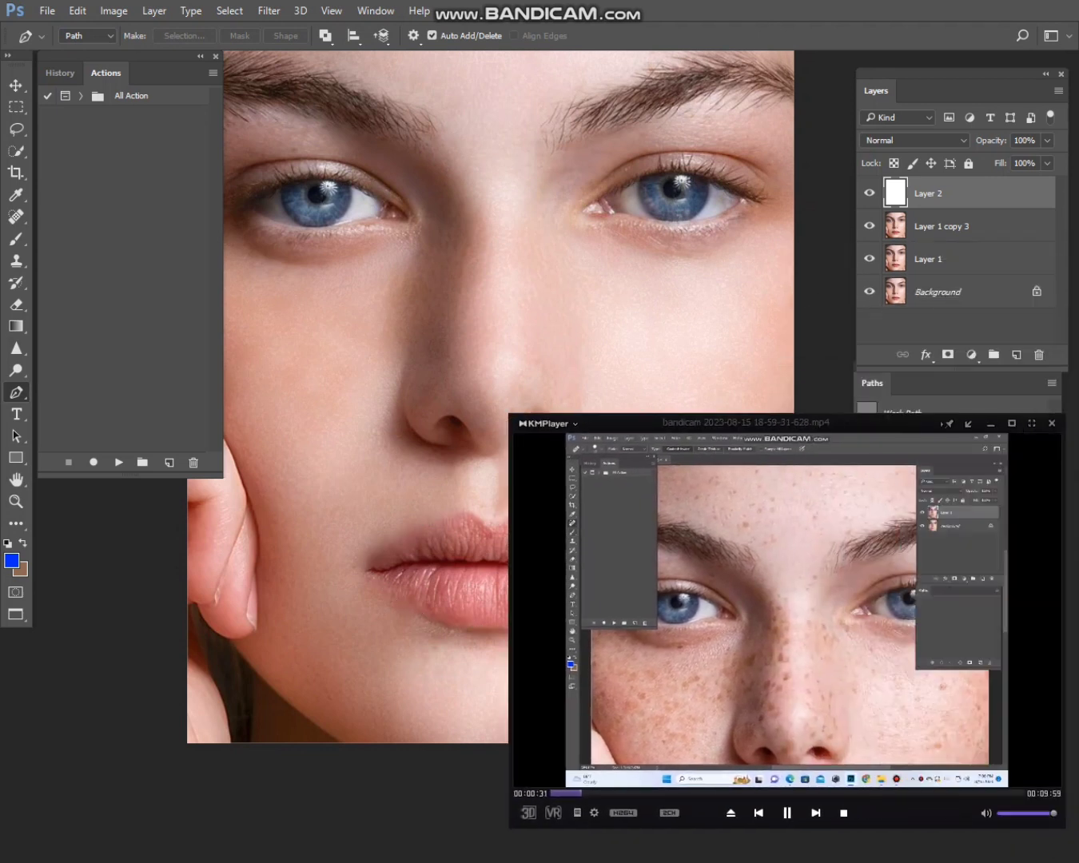
key("alt+Tab")
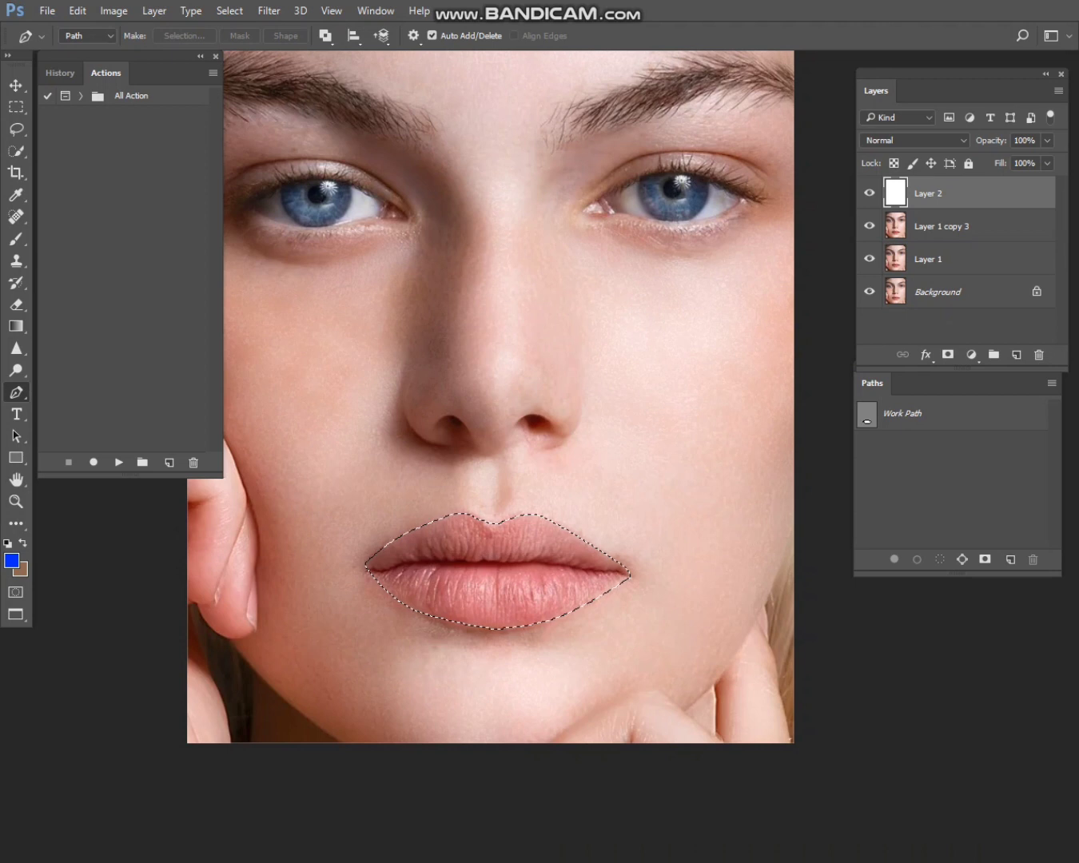
- Set the foreground color to a vivid pinkish red with a hue of 342°
left_click(11, 562)
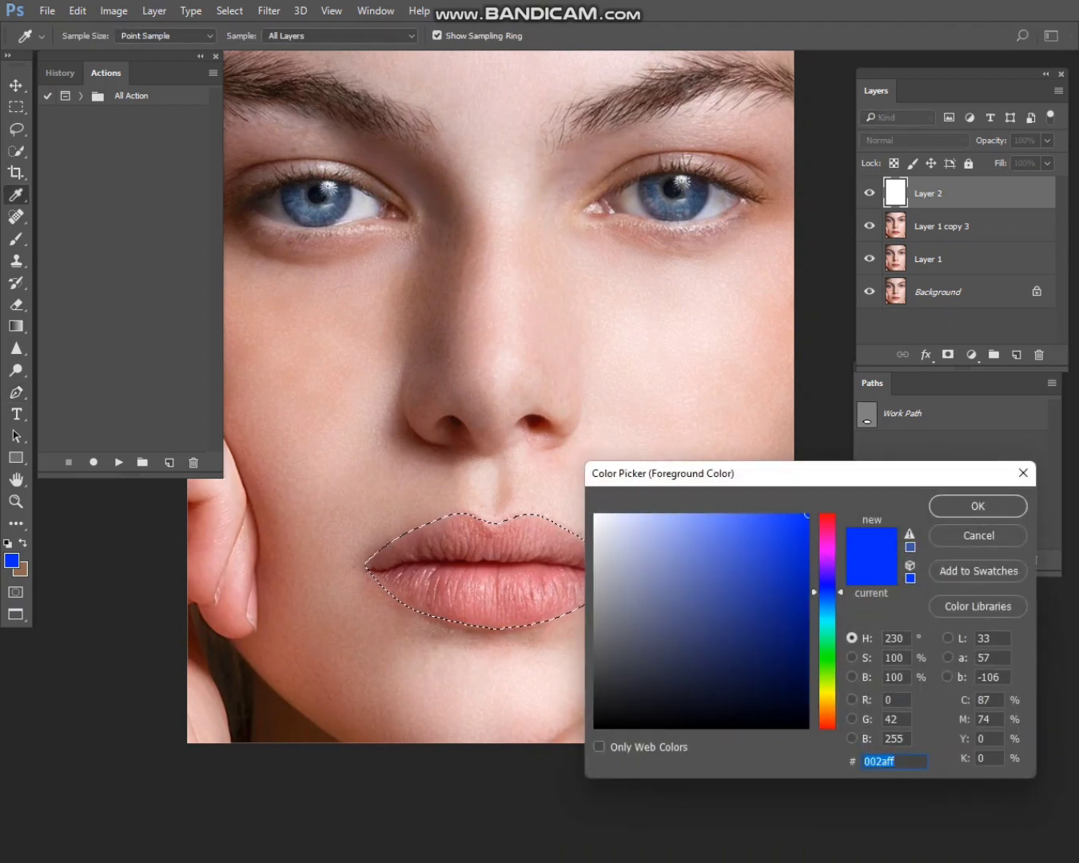
type("ff00d8")
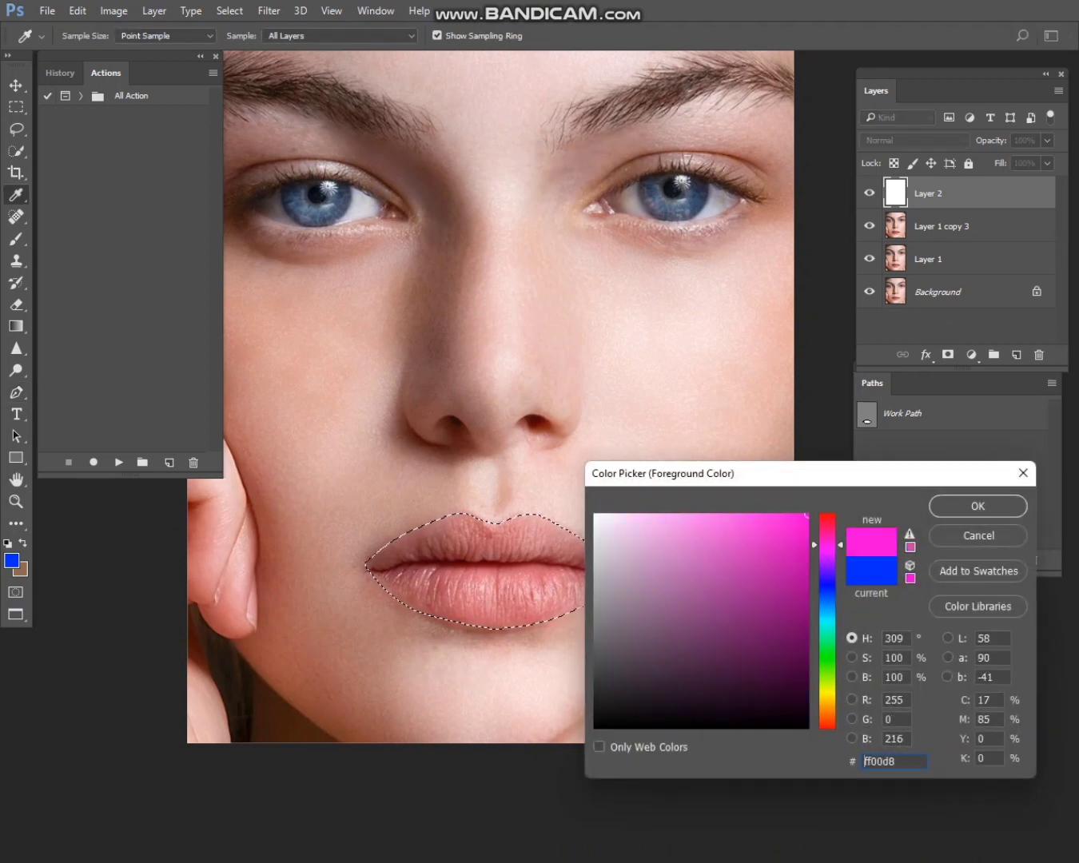
left_click_drag(828, 545, 827, 525)
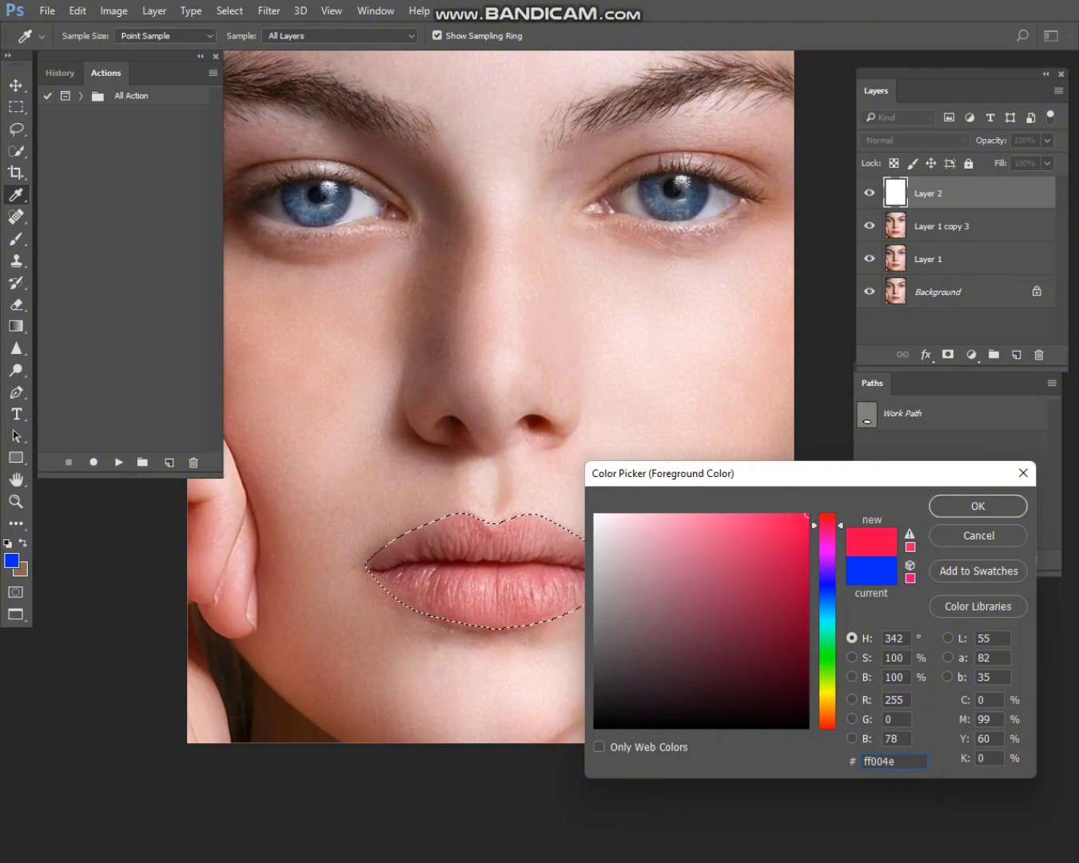
left_click(801, 528)
key("Return")
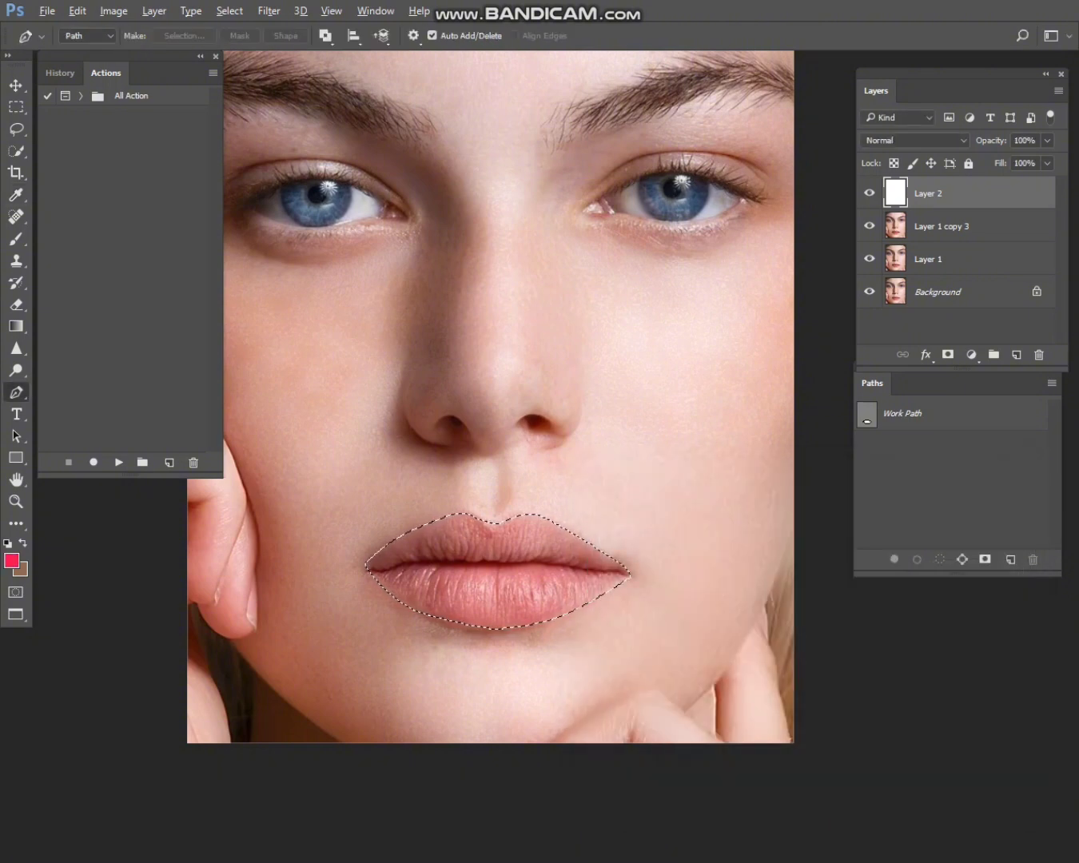
- Feather the lip selection again, then fill it with the pinkish-red foreground color on Layer 2 and deselect
key("p")
key("shift+F6")
key("Return")
key("alt+BackSpace")
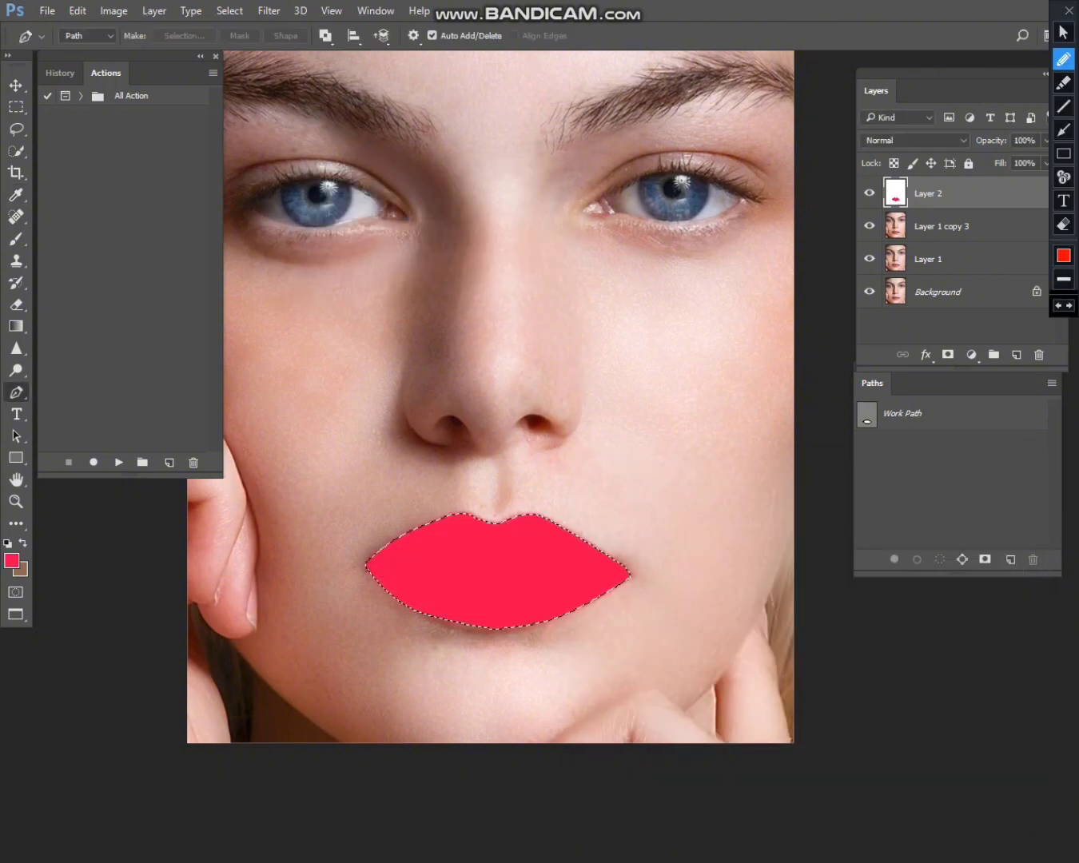
key("ctrl+d")
key("Escape")
- Blend the lip color layer in Soft Light mode and lower its opacity to 30%
left_click(905, 140)
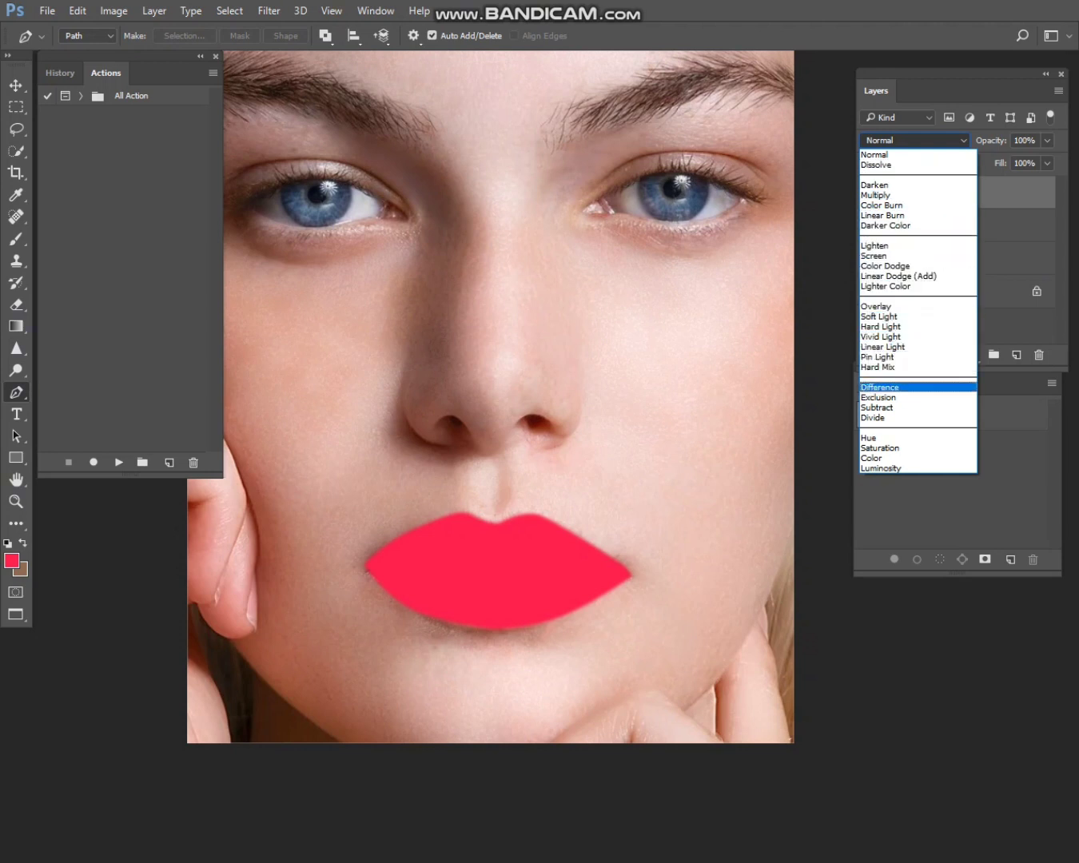
left_click(879, 316)
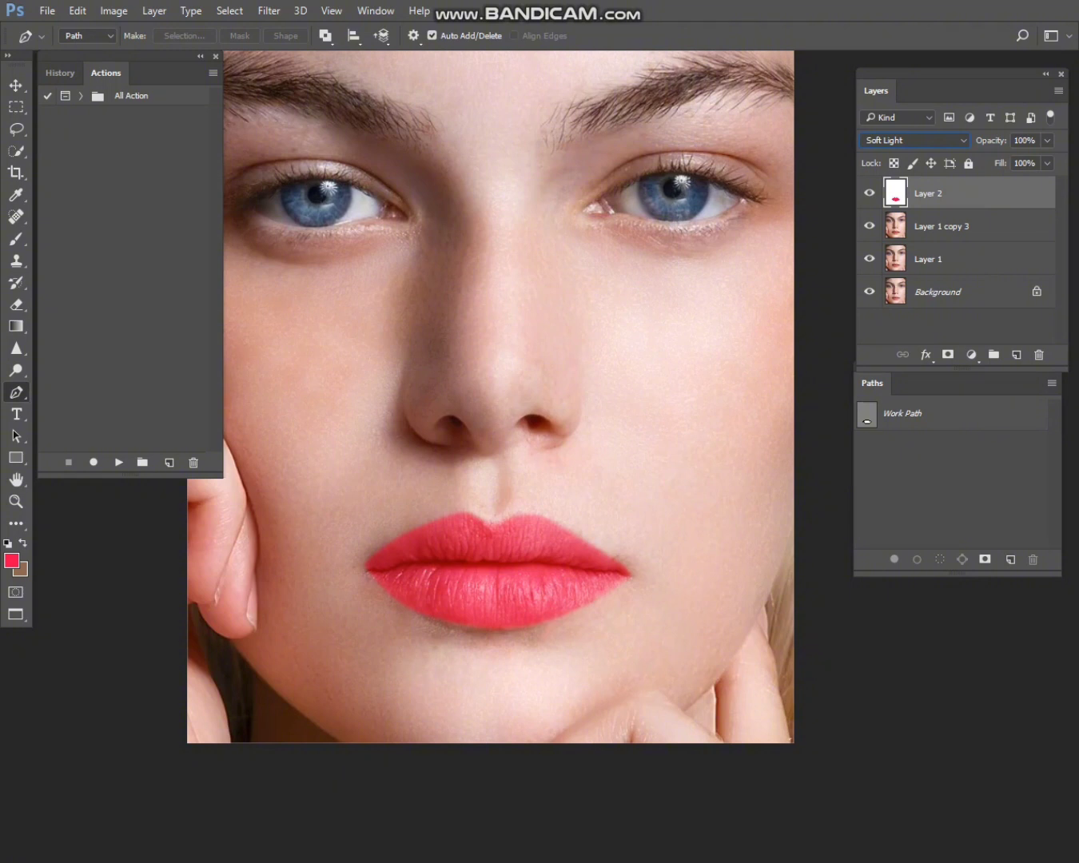
left_click_drag(991, 140, 945, 140)
scroll(670, 419, "down", 5)
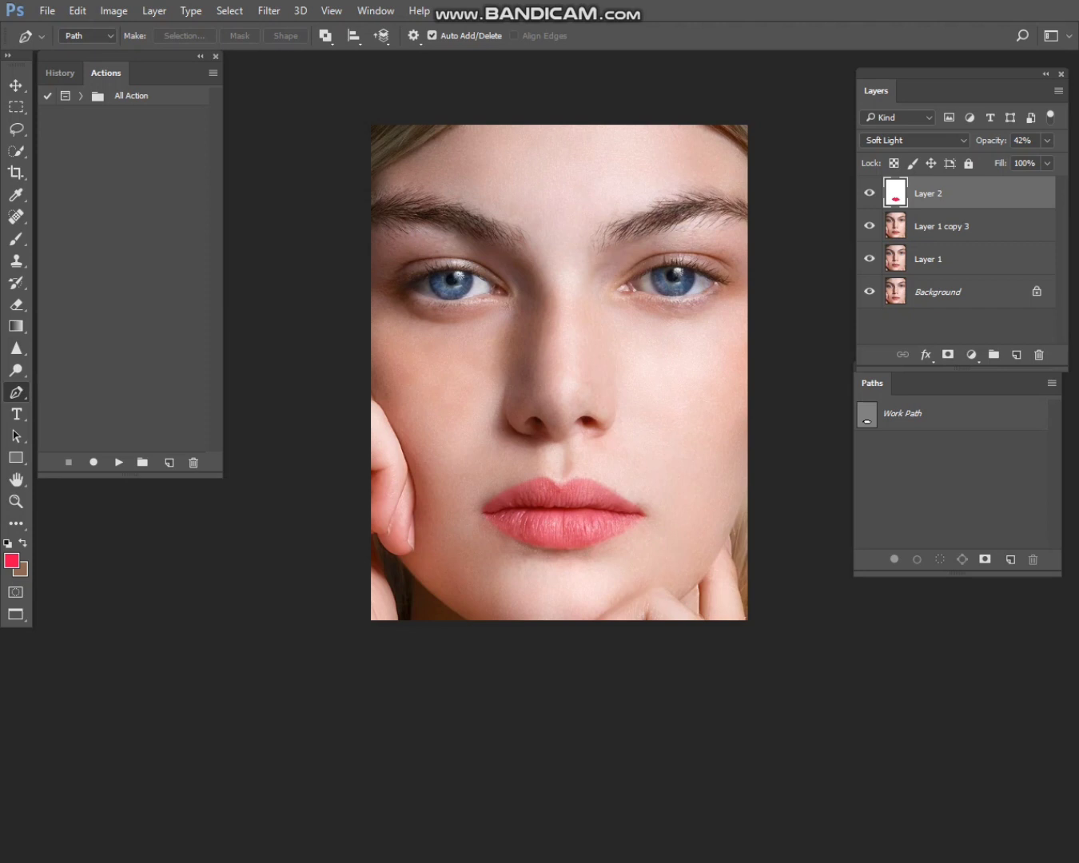
scroll(486, 467, "up", 3)
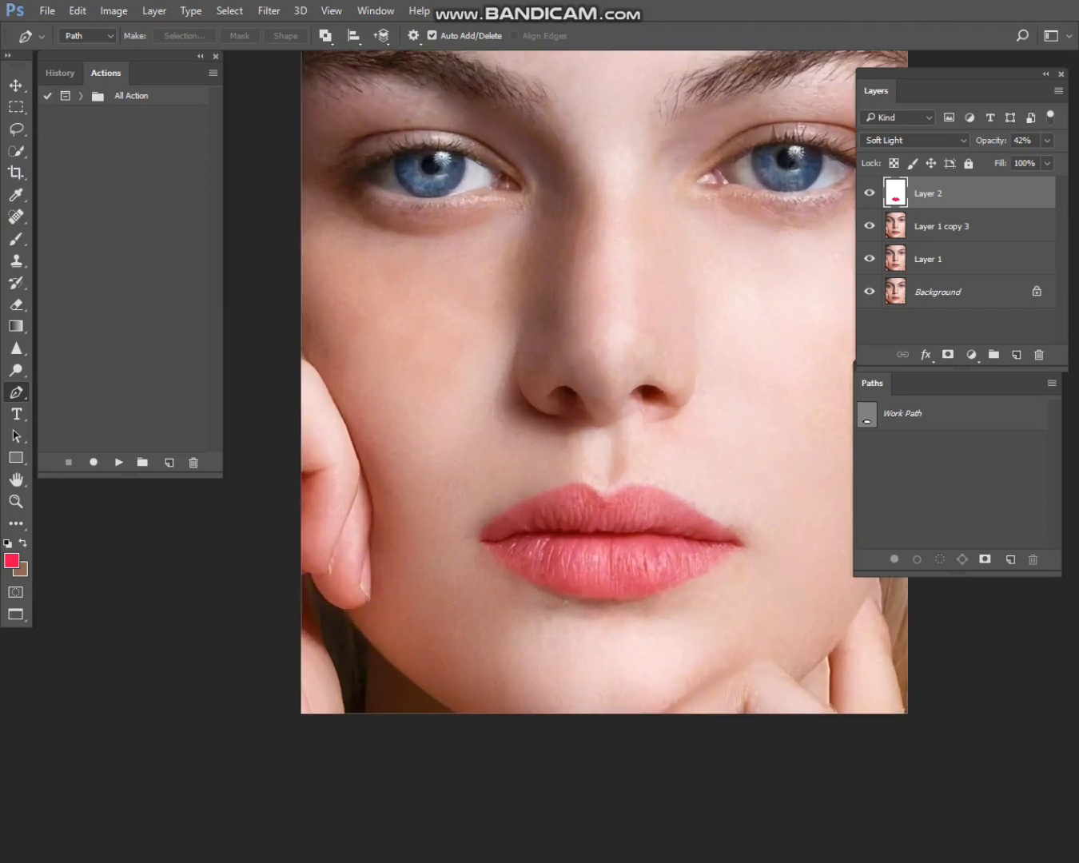
left_click_drag(992, 141, 981, 141)
mouse_move(981, 141)
left_mouse_down()
mouse_move(971, 141)
mouse_move(983, 141)
left_mouse_up()
scroll(736, 342, "down", 5)
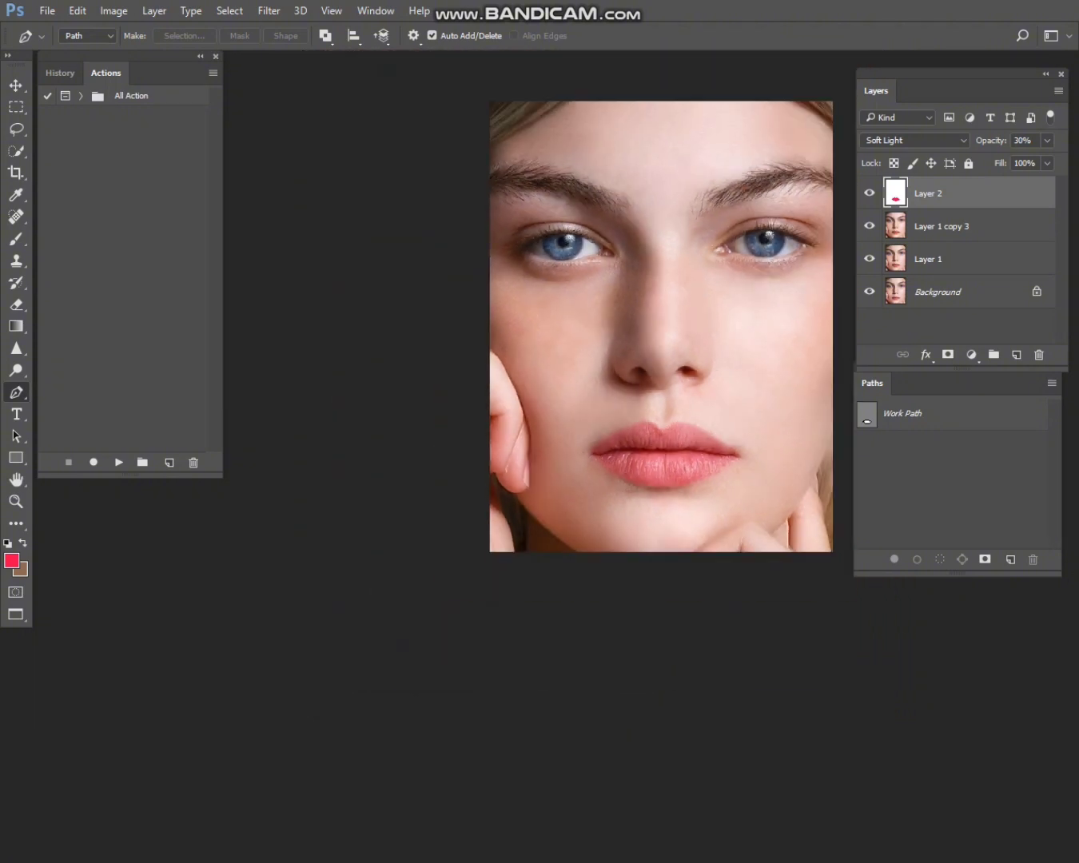
- Brighten Layer 1 copy 3 with Curves by slightly raising the midtones of the RGB curve
left_click(949, 227)
key("ctrl+m")
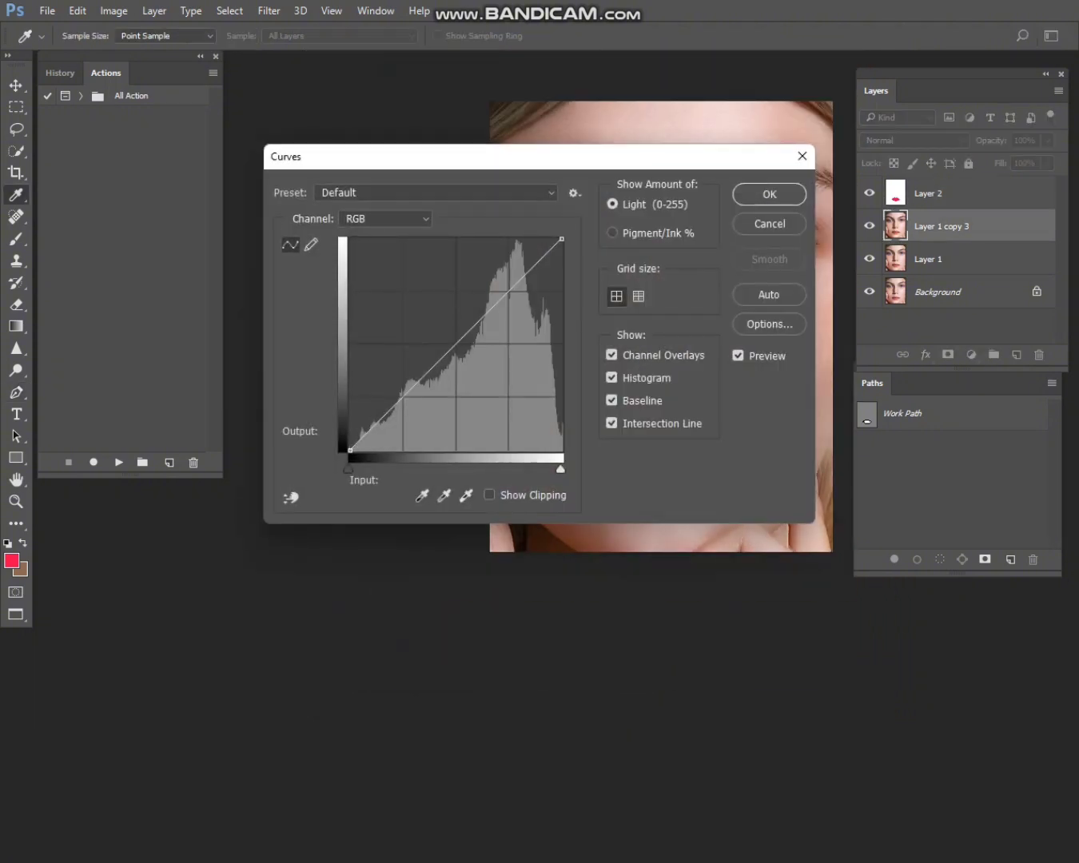
left_click_drag(598, 166, 979, 444)
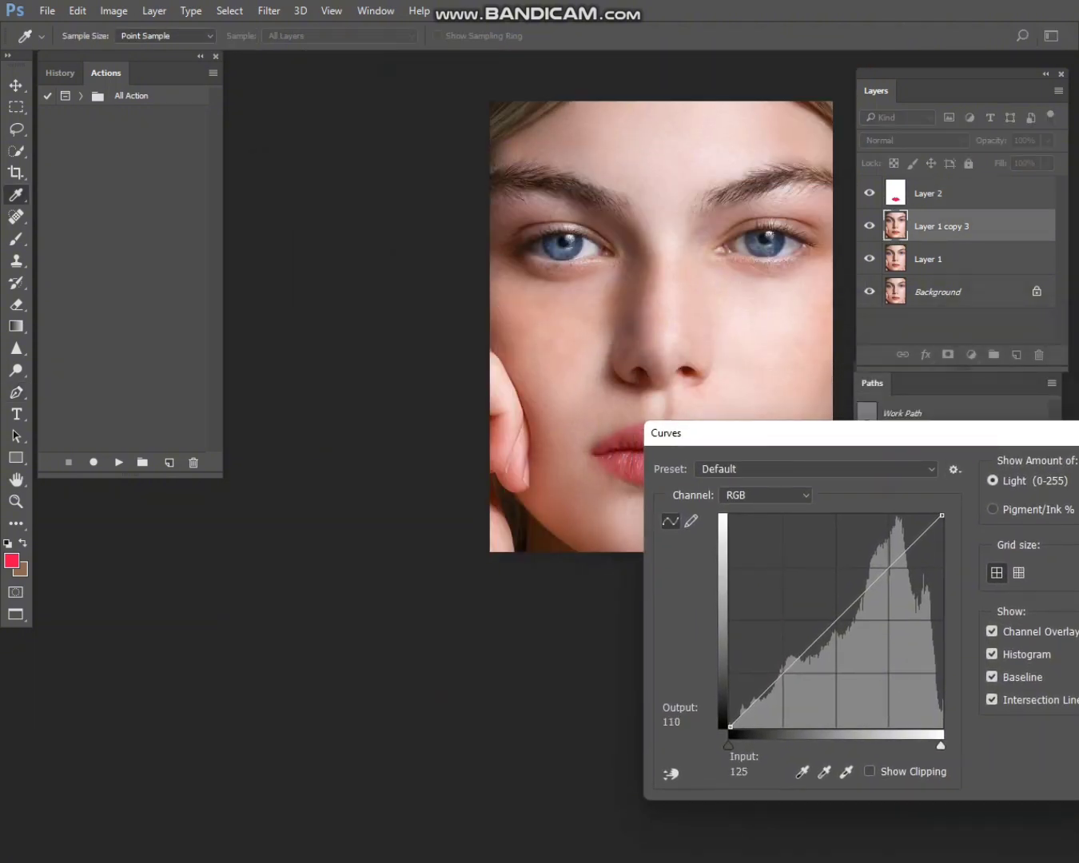
mouse_move(830, 624)
left_mouse_down()
mouse_move(811, 611)
mouse_move(817, 603)
mouse_move(818, 618)
mouse_move(807, 608)
mouse_move(814, 625)
left_mouse_up()
scroll(585, 595, "down", 5)
key("Return")
scroll(610, 556, "up", 4)
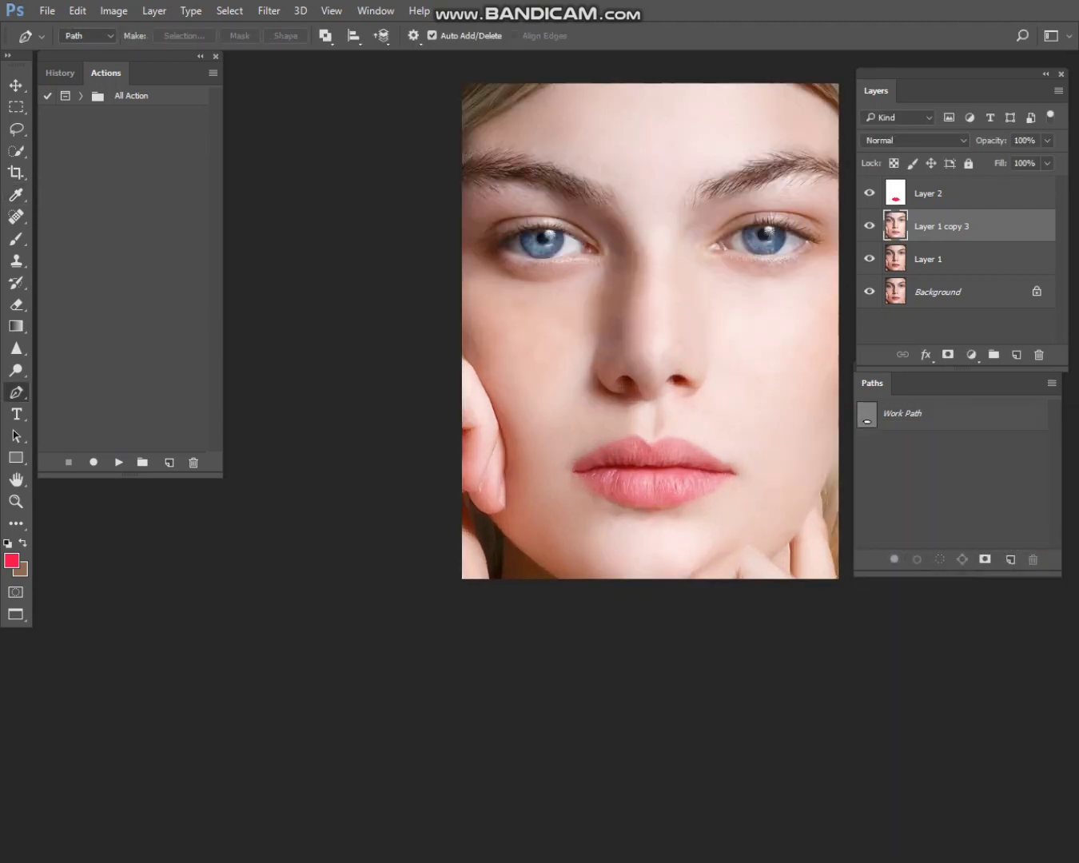
- Compare the portrait with the lip color on Layer 2 hidden and shown
scroll(625, 529, "up", 1)
left_click_drag(625, 528, 442, 585)
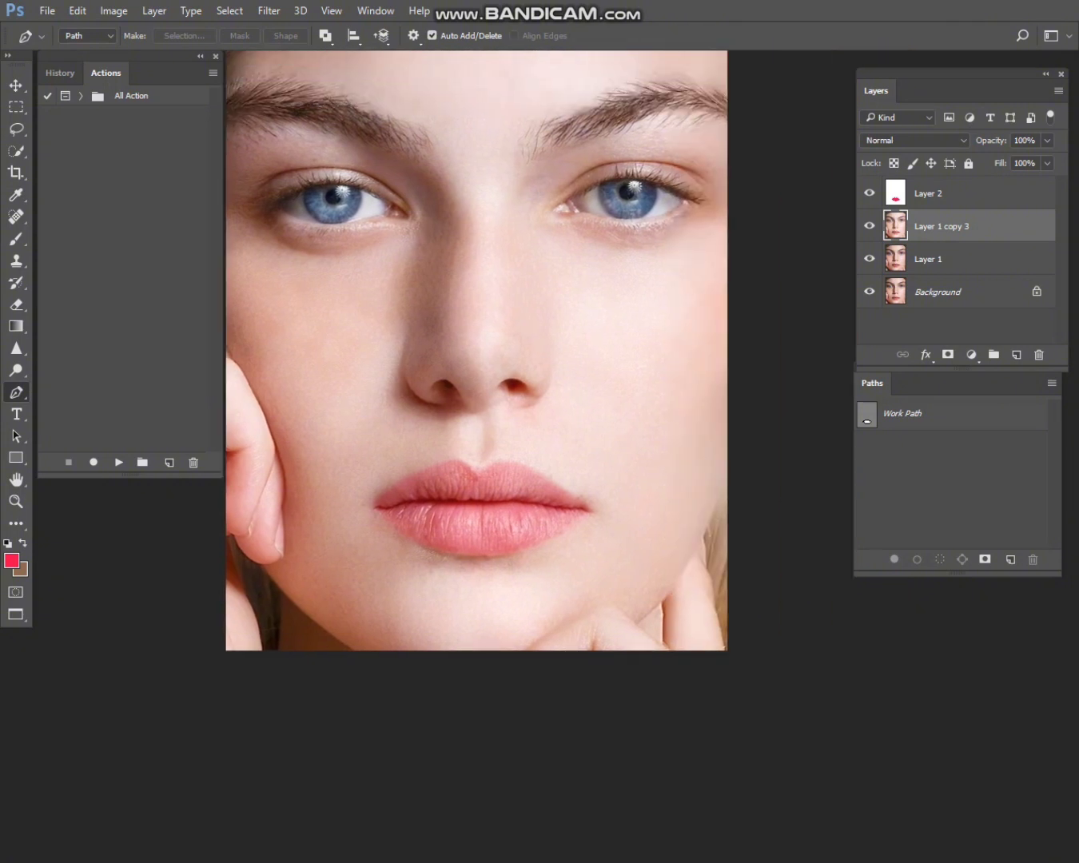
scroll(477, 350, "down", 1)
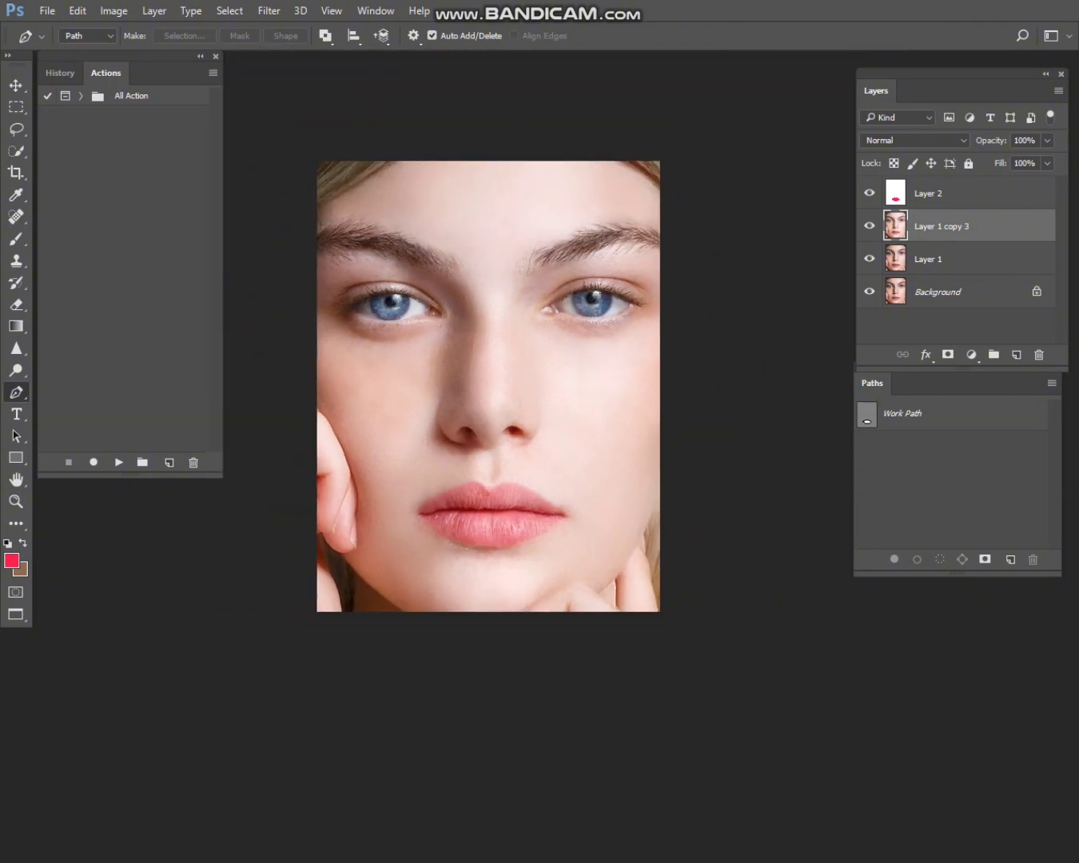
left_click(928, 194)
left_click(869, 192)
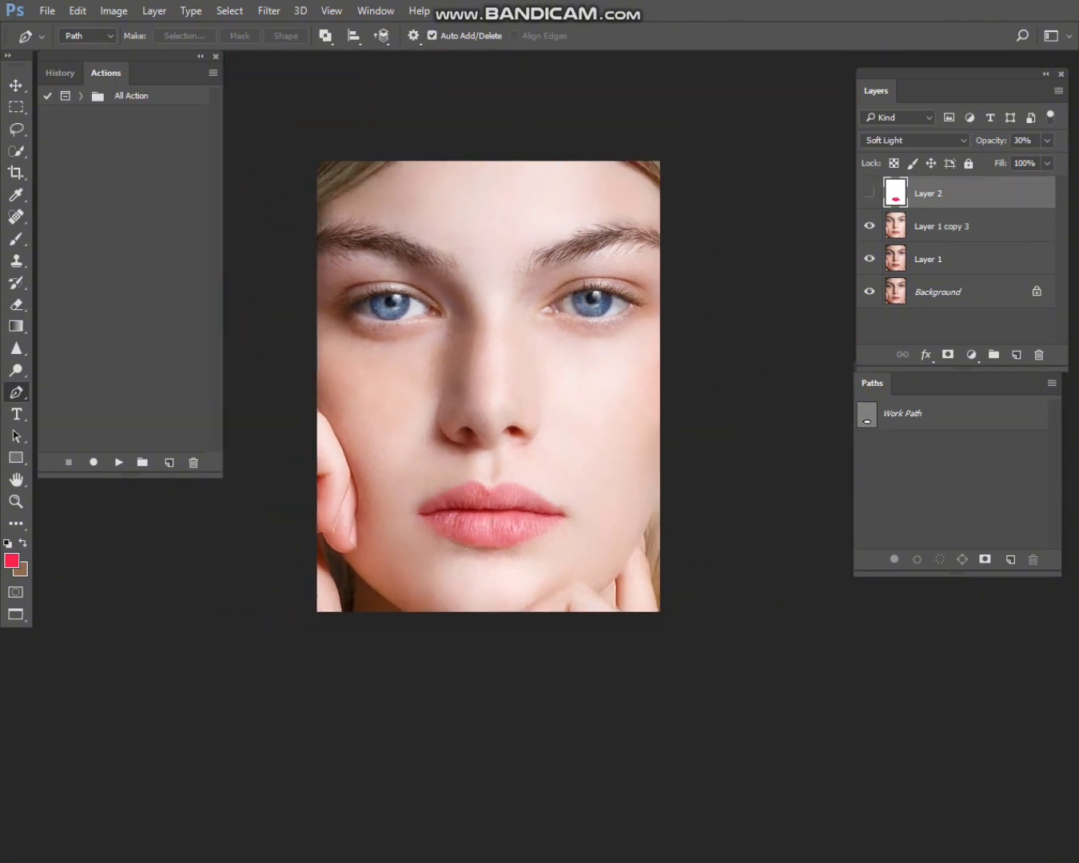
left_click(870, 193)
scroll(731, 324, "down", 2)
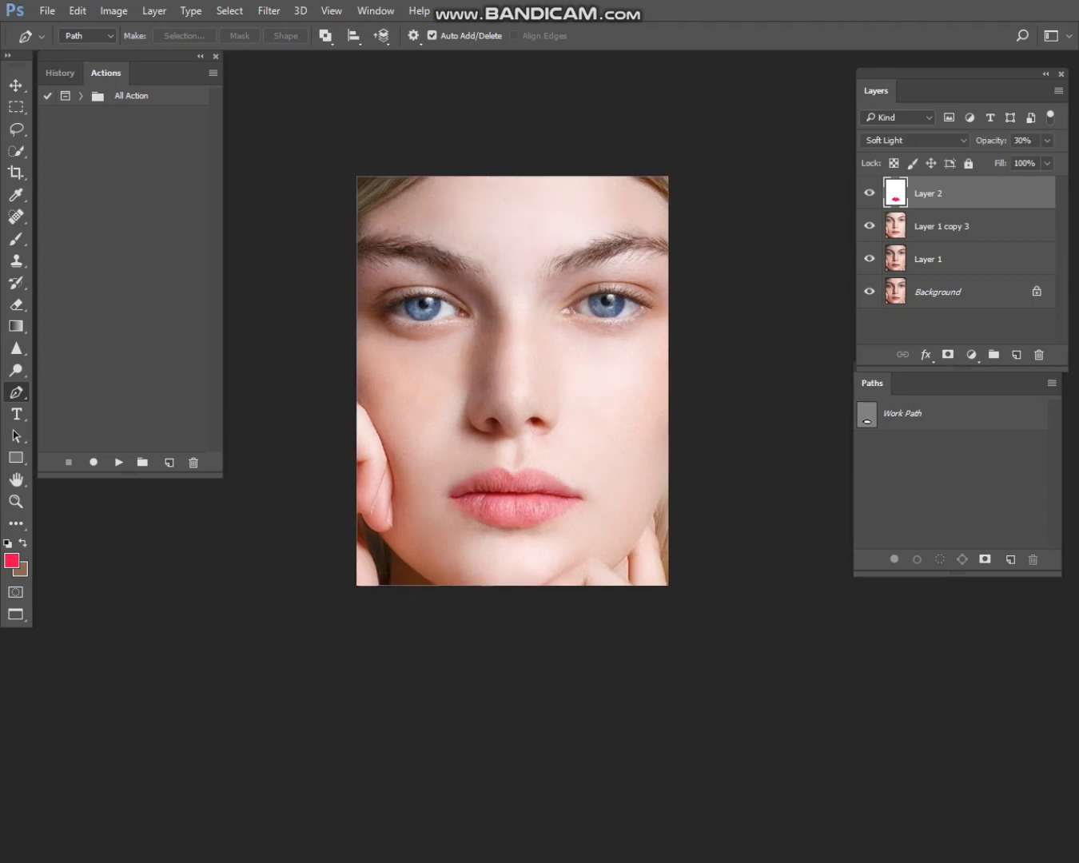
- Set the Eraser brush to 32 pixels for Layer 2 and inspect the edges of the colored lips
scroll(640, 462, "up", 4)
key("e")
scroll(570, 500, "up", 2)
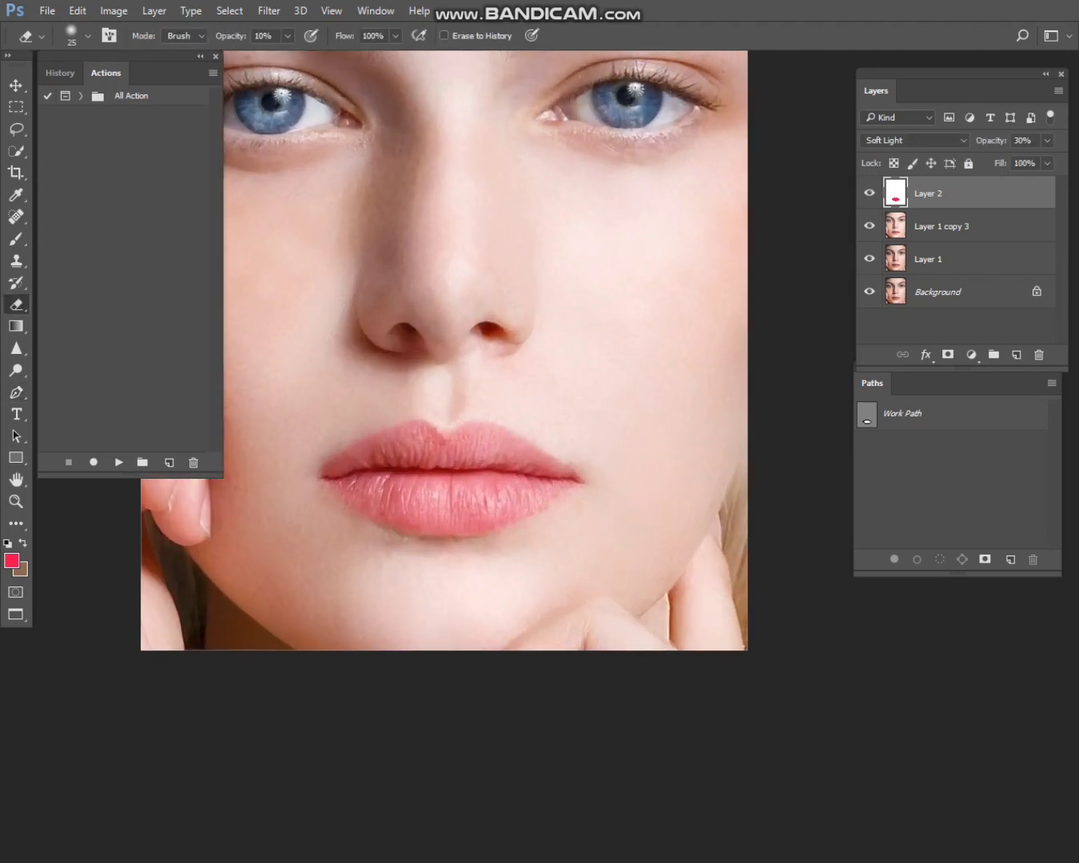
scroll(572, 548, "up", 2)
right_click(570, 560, "alt")
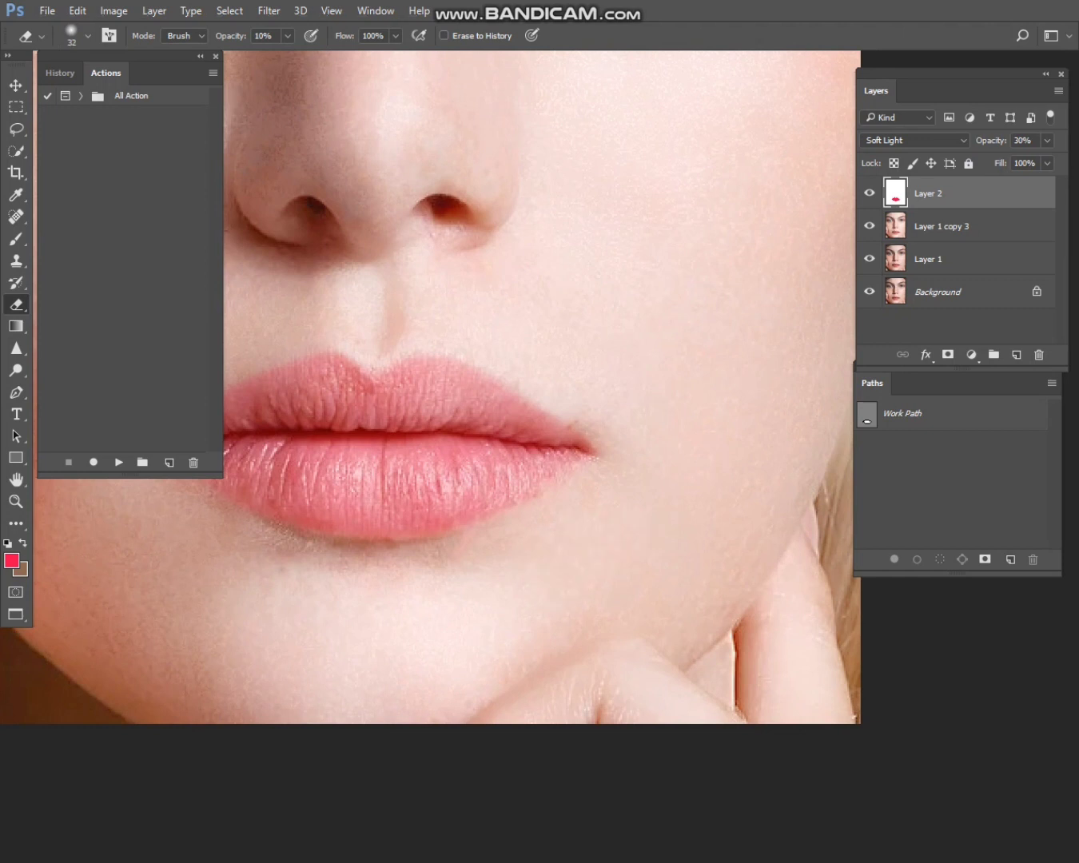
left_click_drag(448, 487, 615, 479)
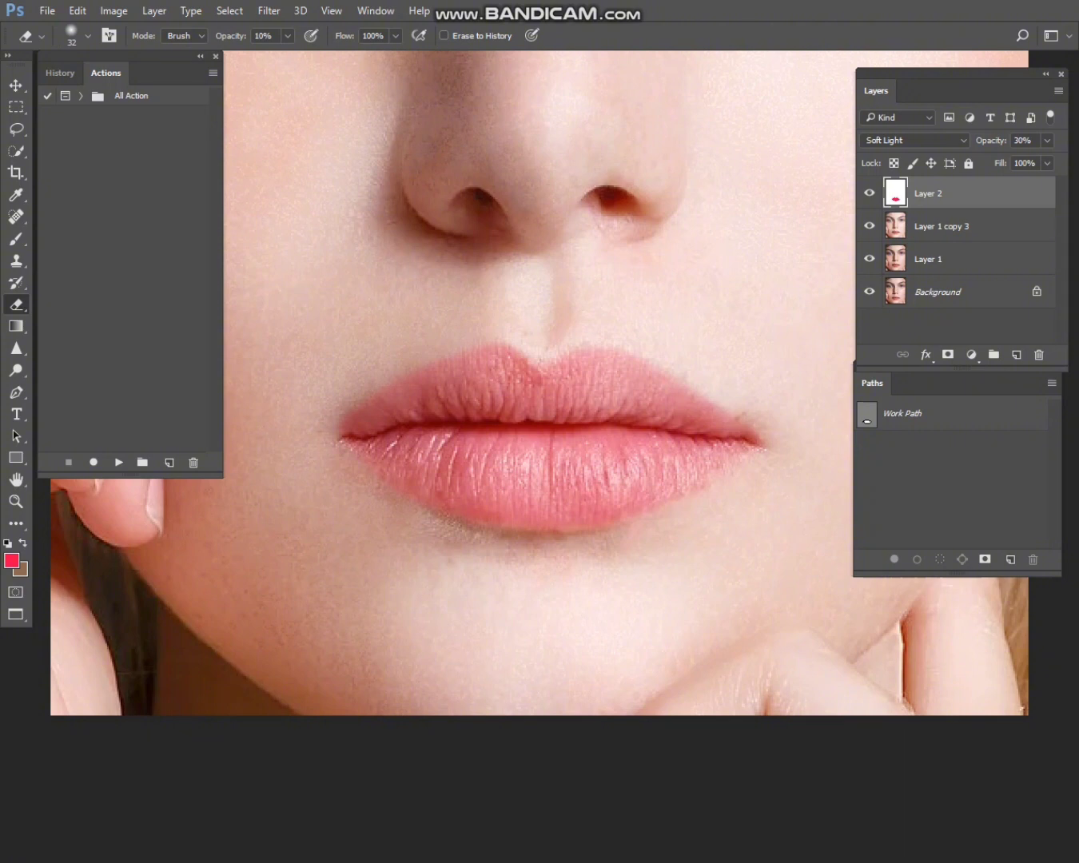
scroll(416, 412, "down", 14)
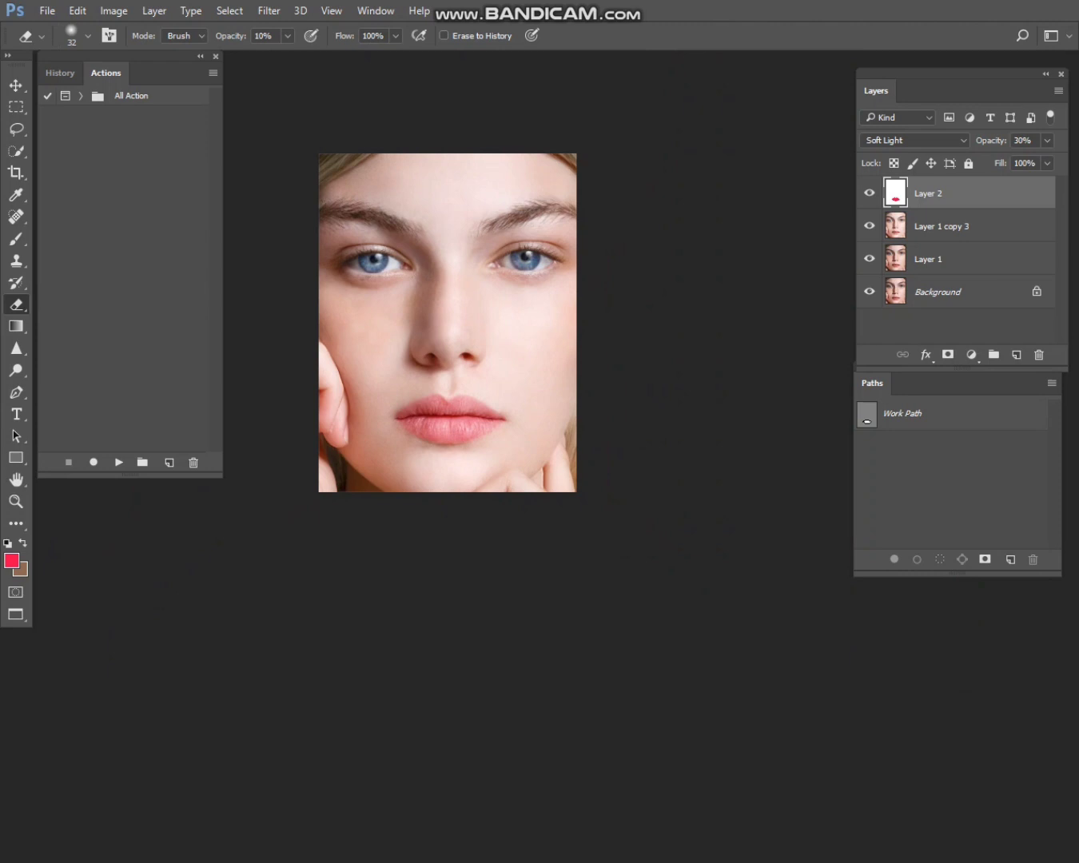
- Merge Layer 2 into Layer 1 copy 3 and save the portrait with layers as Photoshop file DSC_2737-5 in the Content folder
key("Delete")
key("ctrl+shift+s")
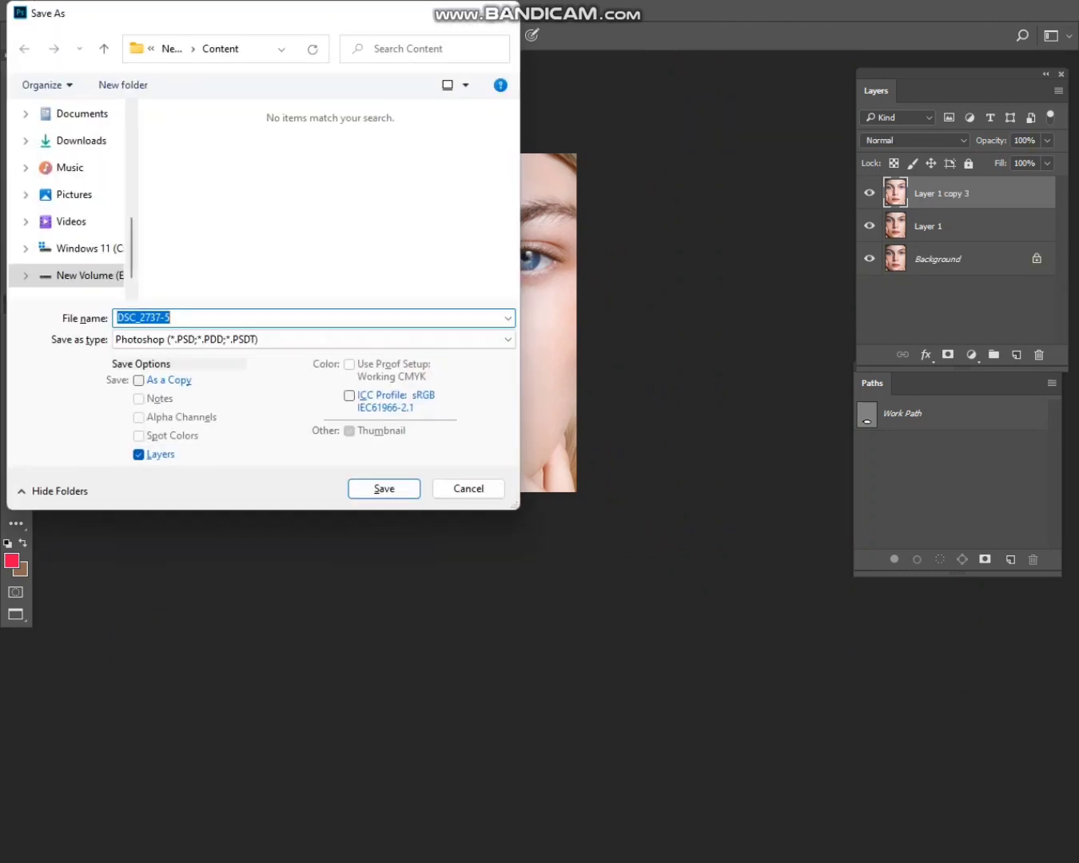
key("Return")
key("Return")
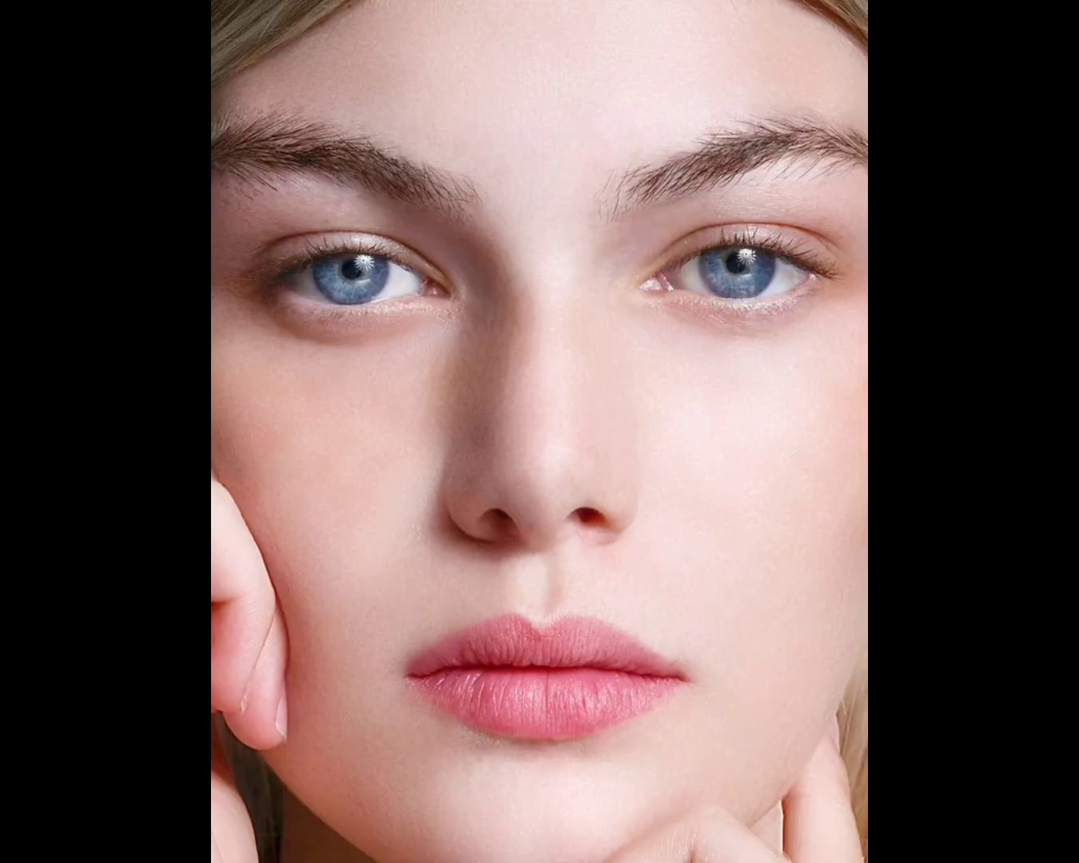